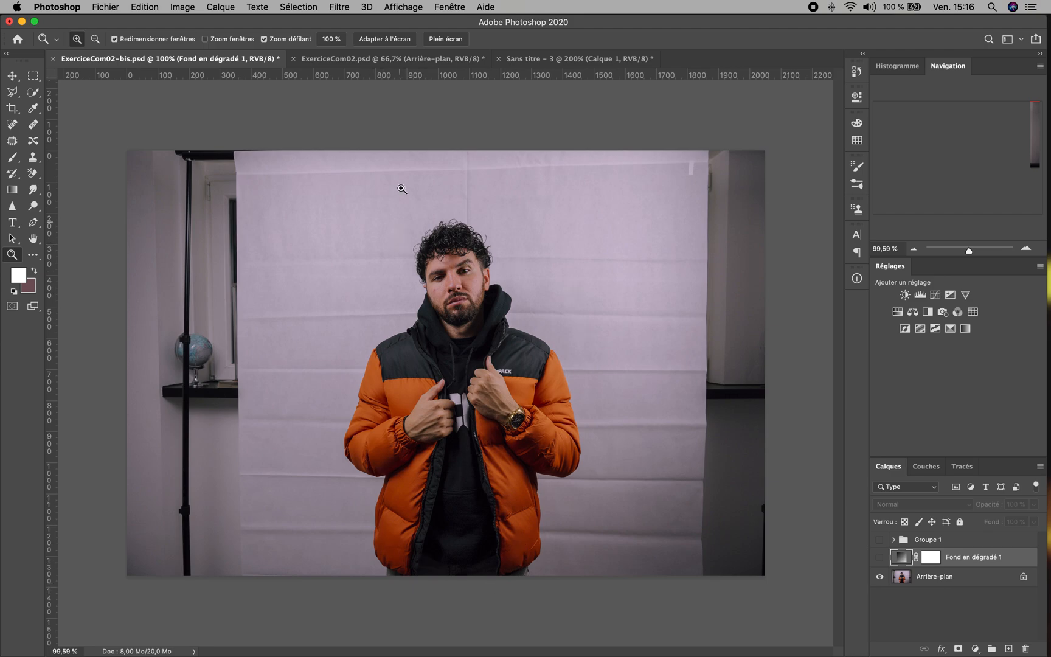
Step: Review the finished advert in ExerciceCom02.psd and the cut-out man in Sans titre - 3, and return to ExerciceCom02-bis.psd
{"action": "left_click", "coordinate": [420, 61]}
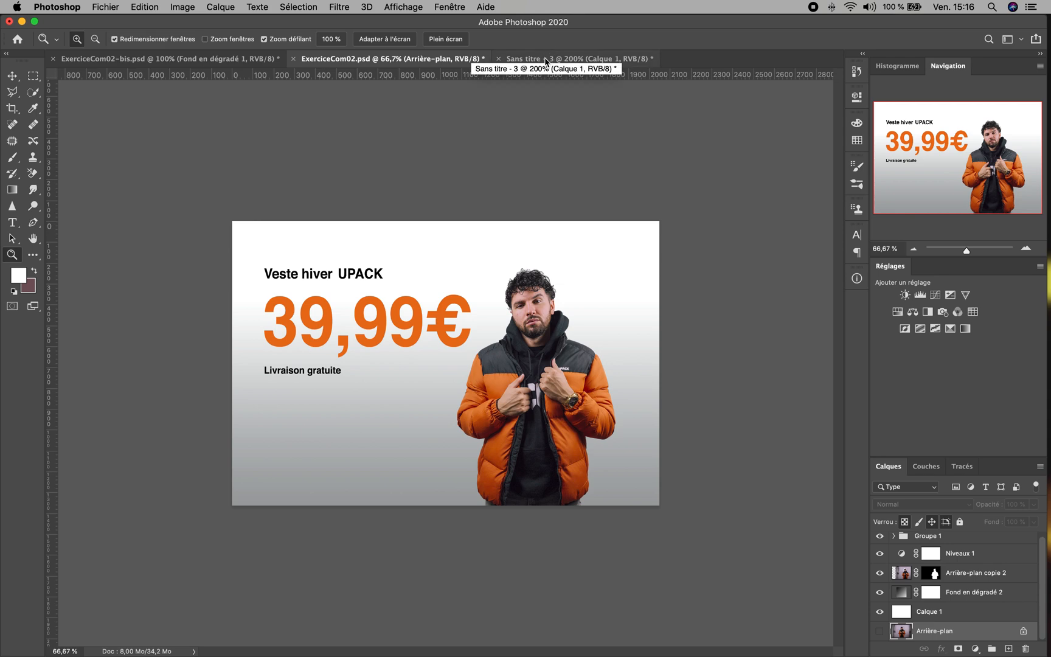
{"action": "left_click", "coordinate": [545, 61]}
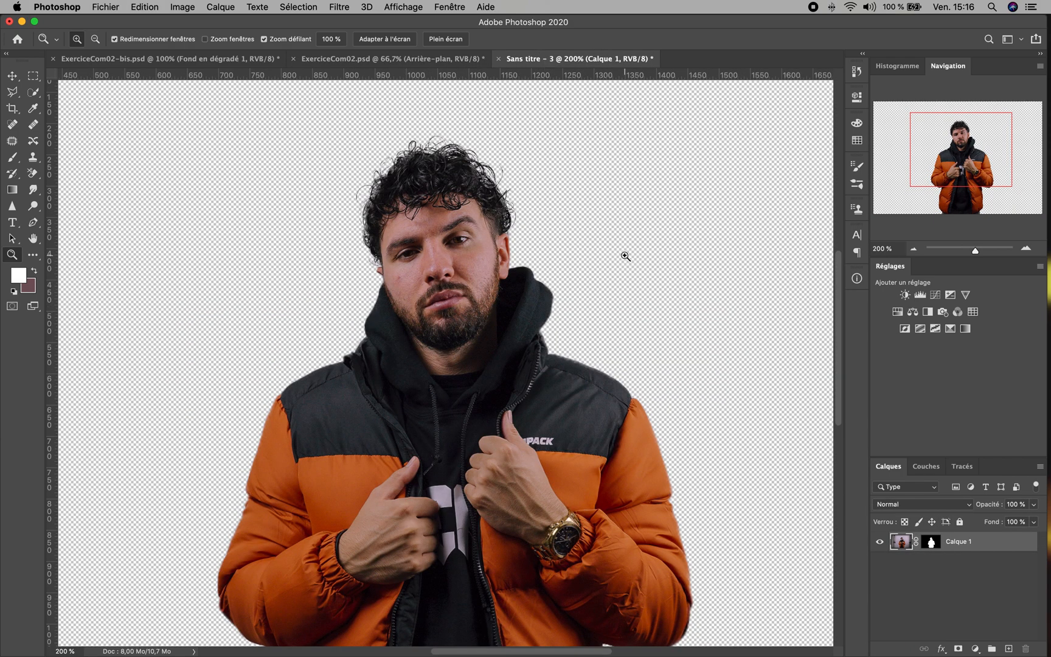
{"action": "left_click", "coordinate": [595, 336], "text": "alt"}
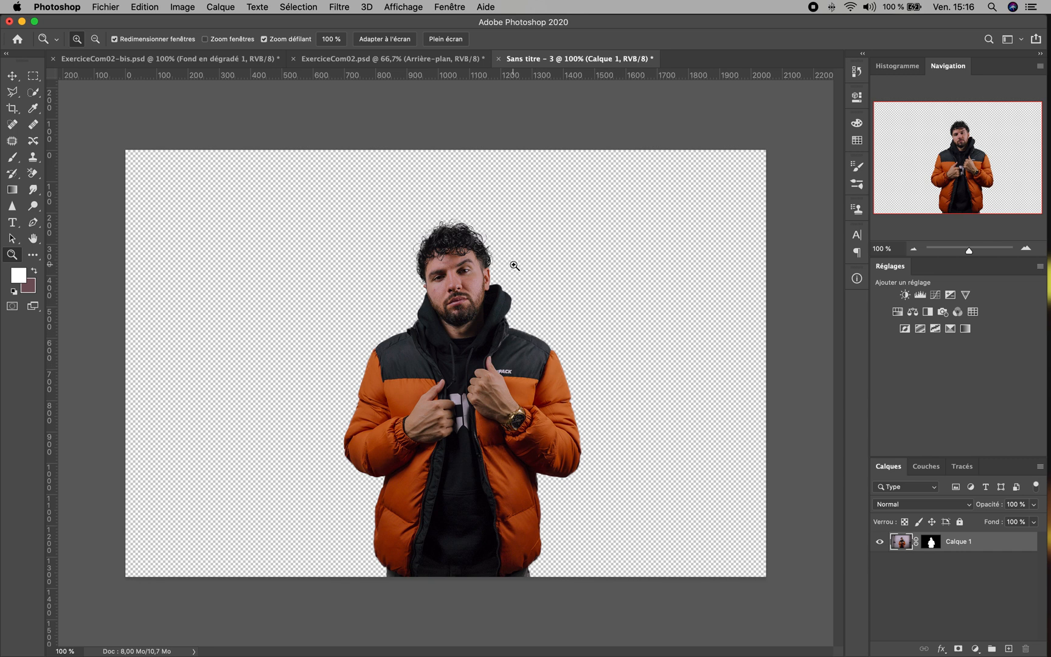
{"action": "key", "text": "v"}
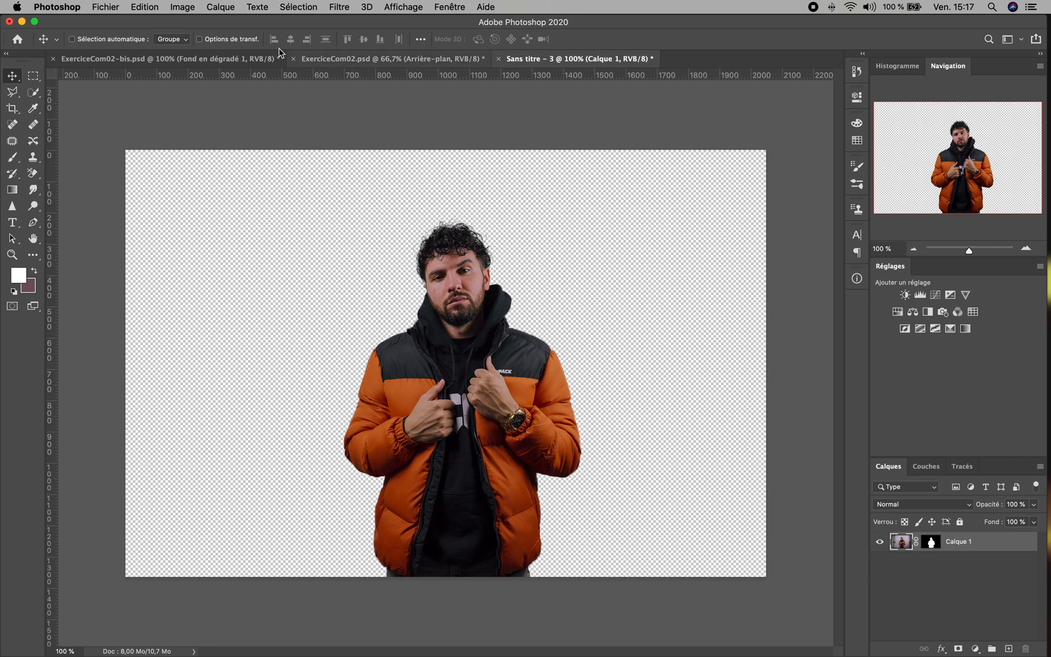
{"action": "left_click", "coordinate": [232, 59]}
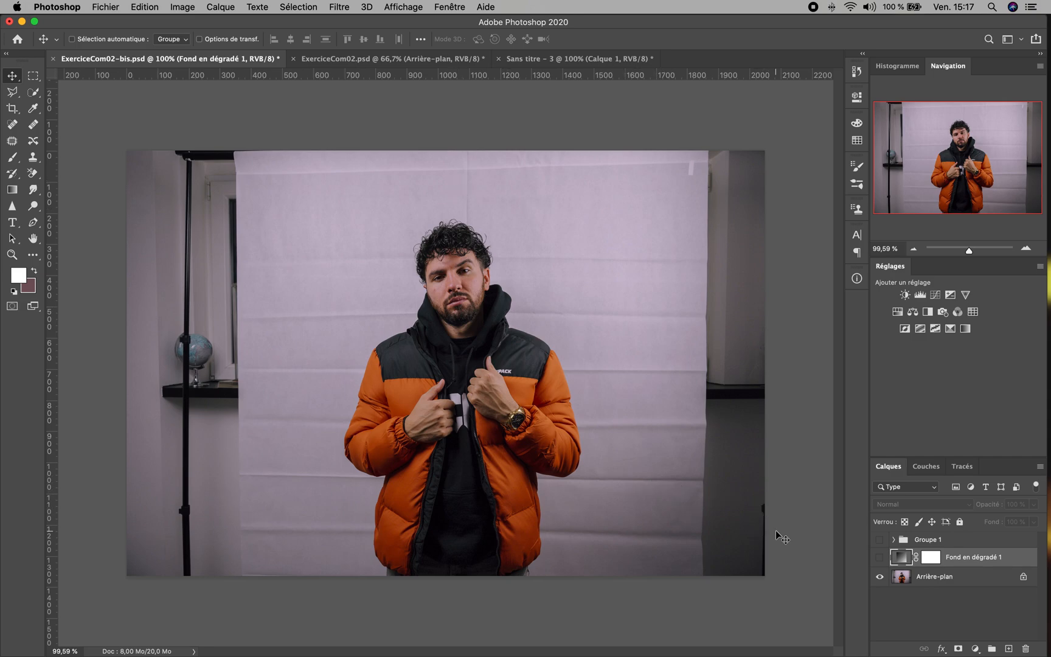
Step: Duplicate the Arrière-plan layer and hide the original, leaving the copy selected
{"action": "left_click", "coordinate": [978, 584]}
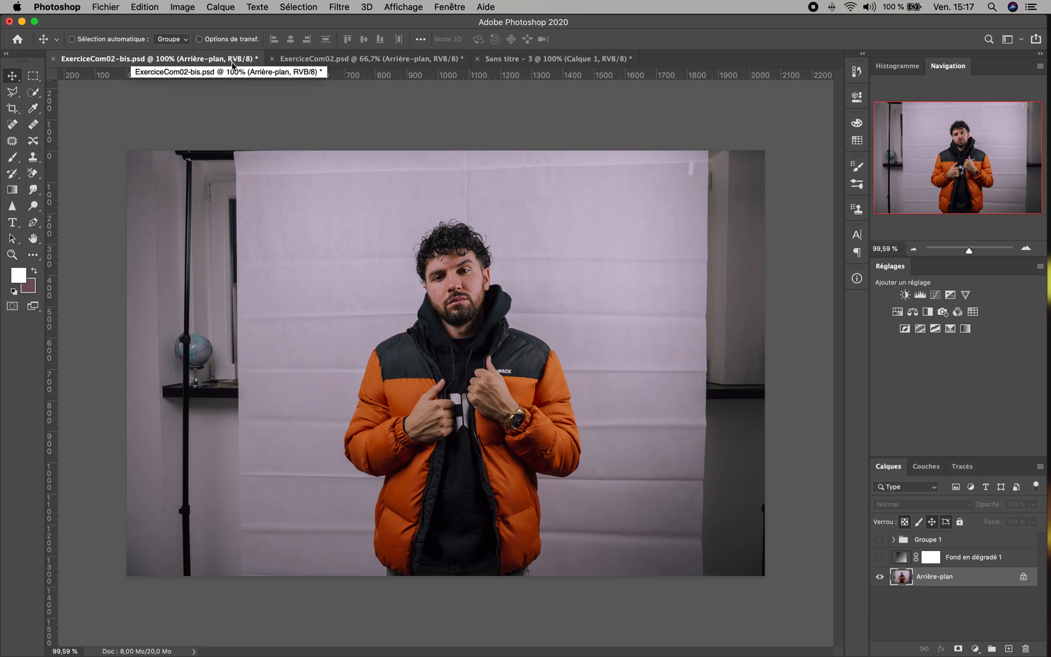
{"action": "scroll", "coordinate": [555, 377], "scroll_direction": "down", "scroll_amount": 1}
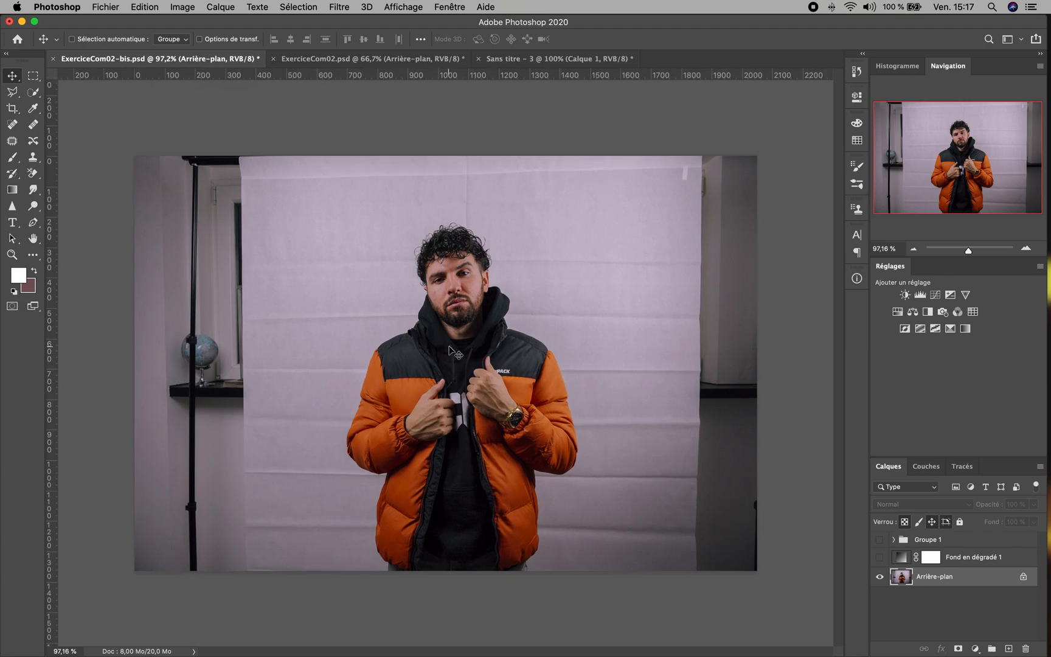
{"action": "scroll", "coordinate": [443, 375], "scroll_direction": "up", "scroll_amount": 3}
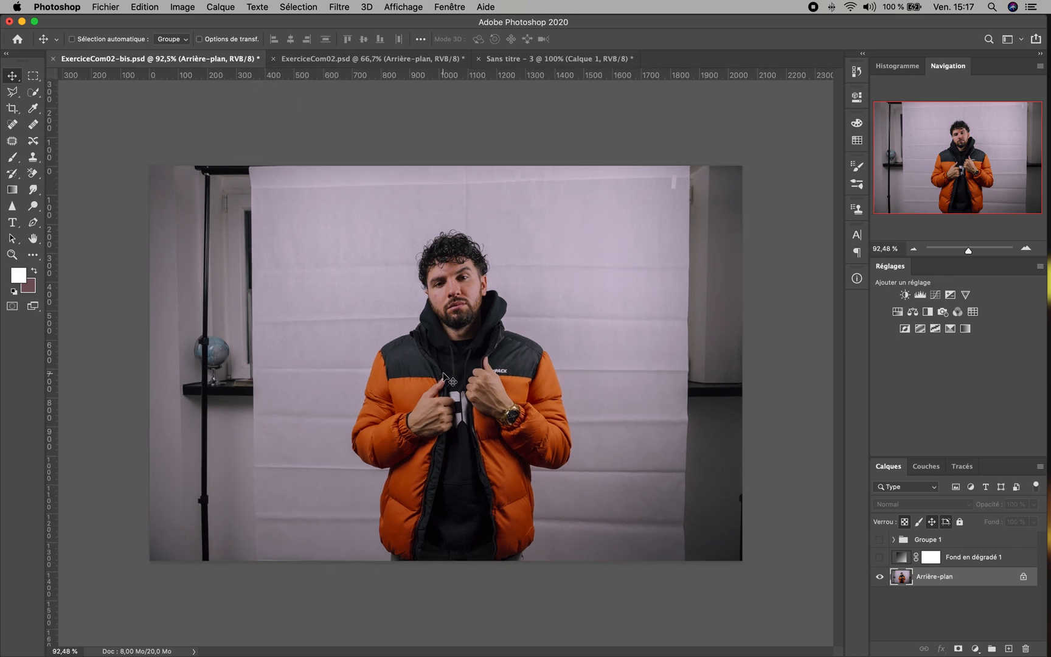
{"action": "scroll", "coordinate": [447, 380], "scroll_direction": "up", "scroll_amount": 2}
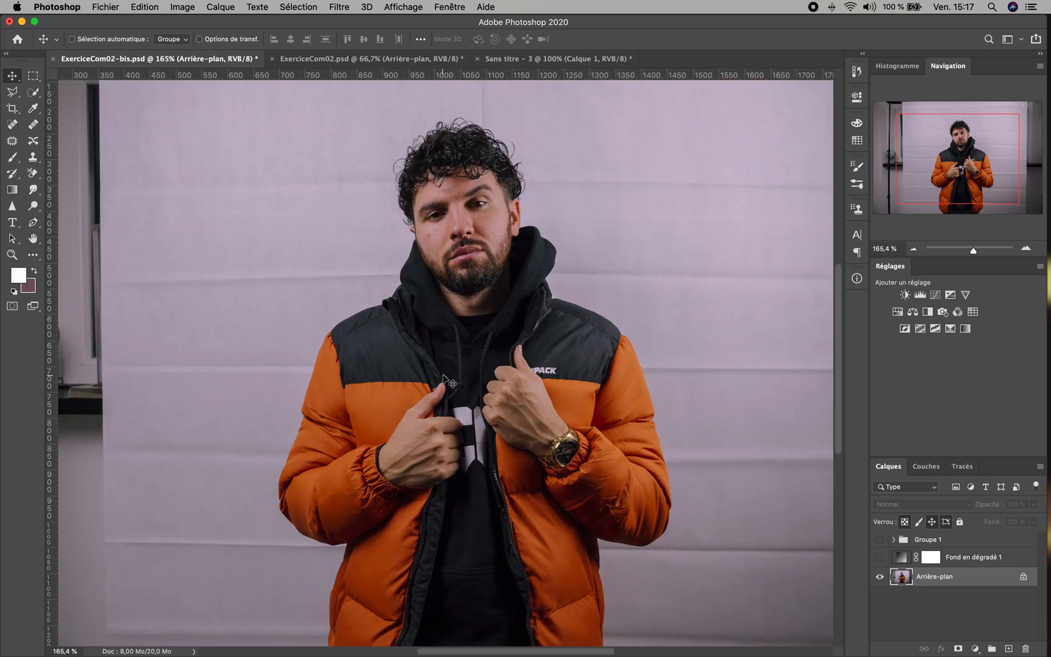
{"action": "scroll", "coordinate": [449, 381], "scroll_direction": "up", "scroll_amount": 1}
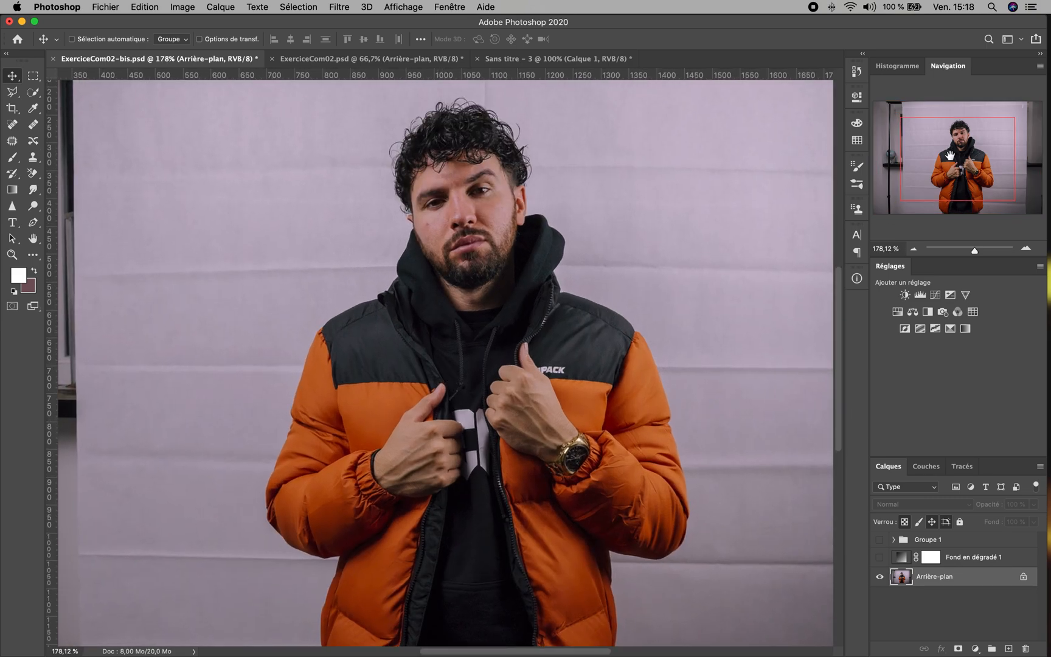
{"action": "left_click_drag", "start_coordinate": [949, 155], "coordinate": [957, 139]}
{"action": "left_click_drag", "start_coordinate": [976, 254], "coordinate": [982, 254]}
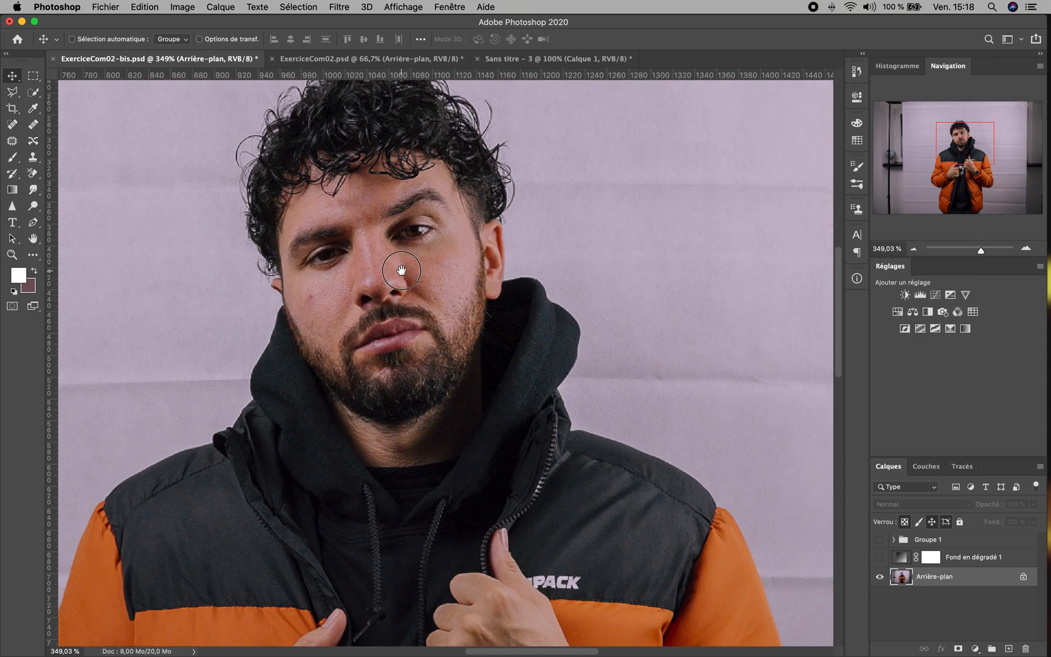
{"action": "left_click_drag", "start_coordinate": [402, 270], "coordinate": [417, 305]}
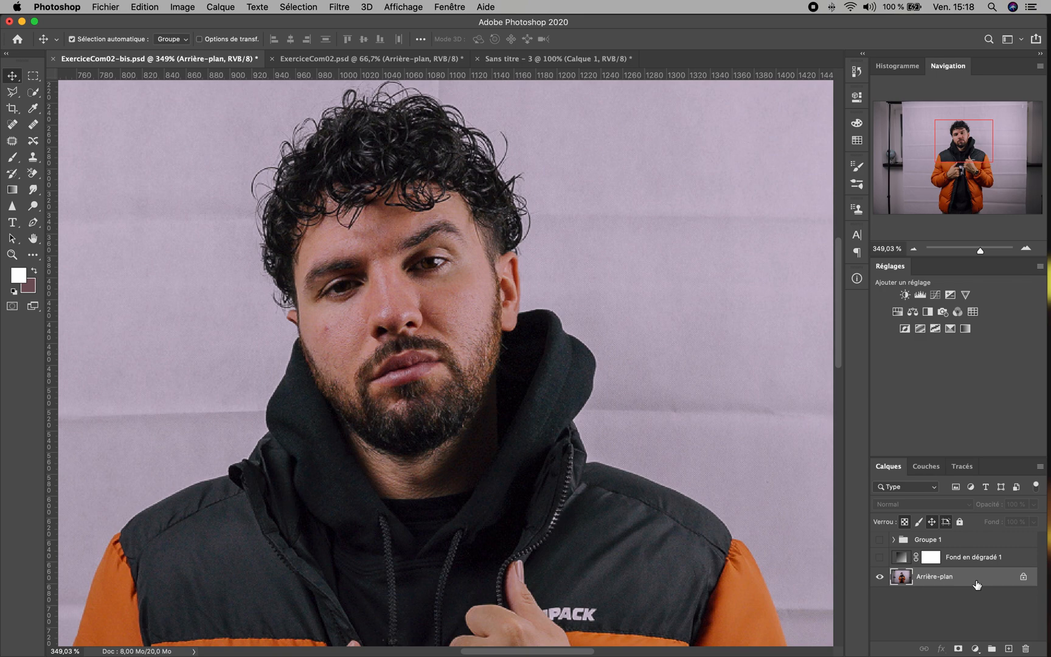
{"action": "key", "text": "super+j"}
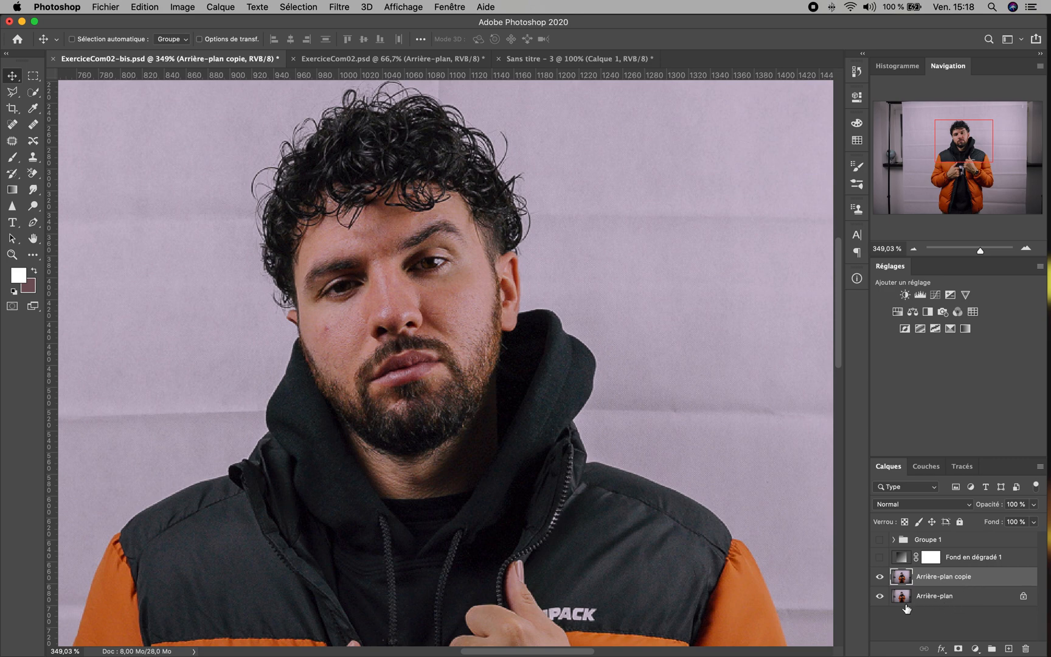
{"action": "left_click", "coordinate": [879, 601]}
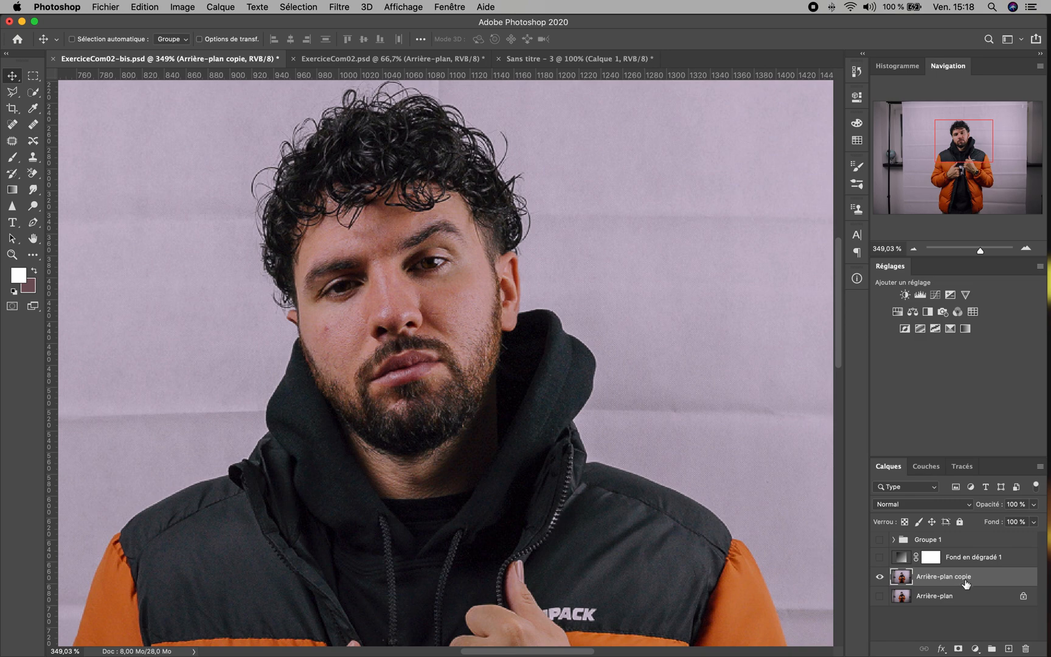
Step: Choose the Polygonal Lasso tool and open the Select and Mask workspace for the Arrière-plan copie layer
{"action": "left_click", "coordinate": [12, 92]}
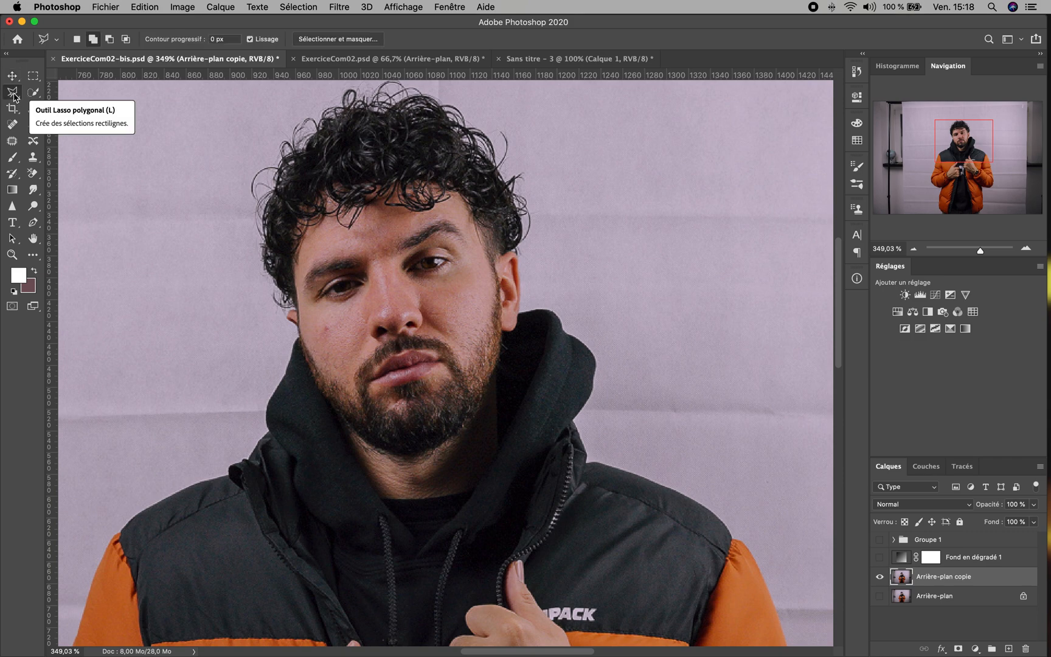
{"action": "left_click_drag", "start_coordinate": [12, 97], "coordinate": [54, 106]}
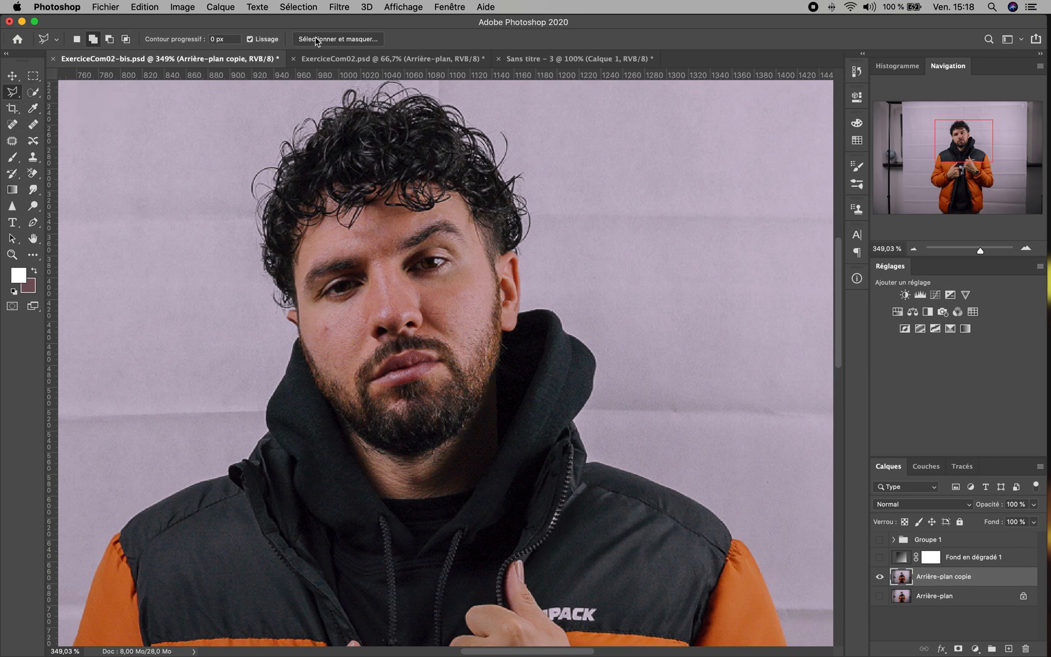
{"action": "left_click", "coordinate": [358, 40]}
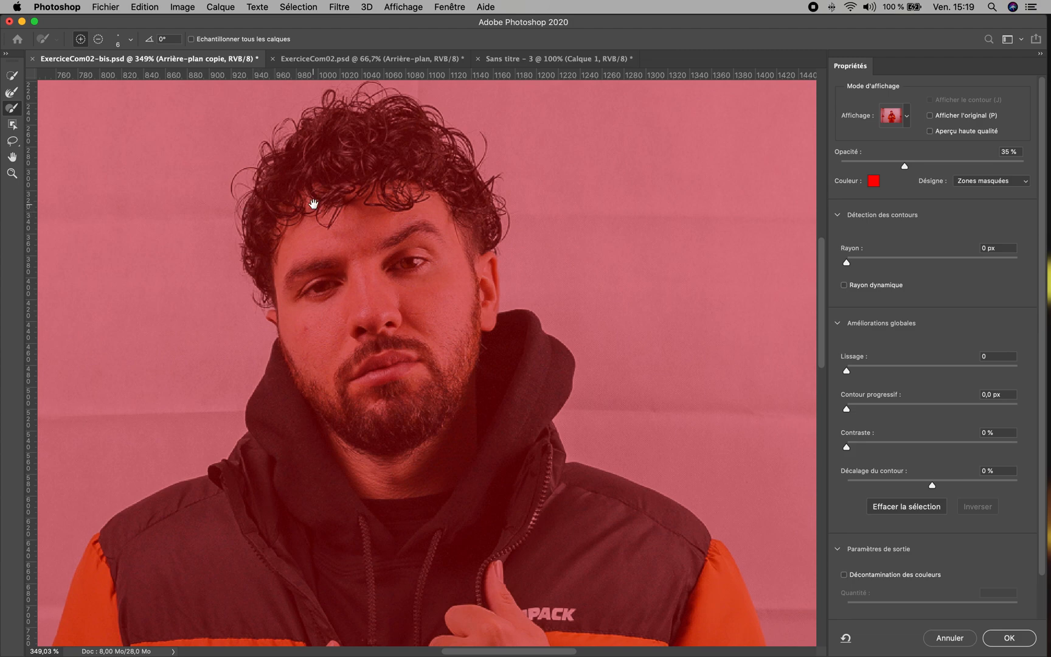
{"action": "left_click_drag", "start_coordinate": [329, 199], "coordinate": [354, 227]}
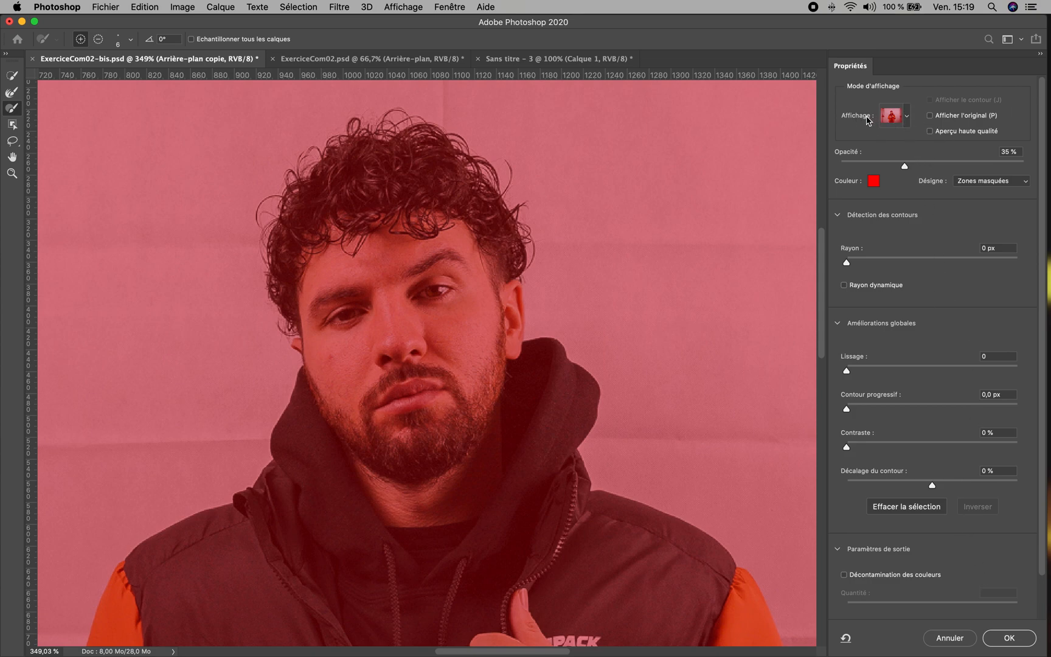
Step: Examine the available mask preview modes and the overlay's opacity setting
{"action": "left_click", "coordinate": [907, 116]}
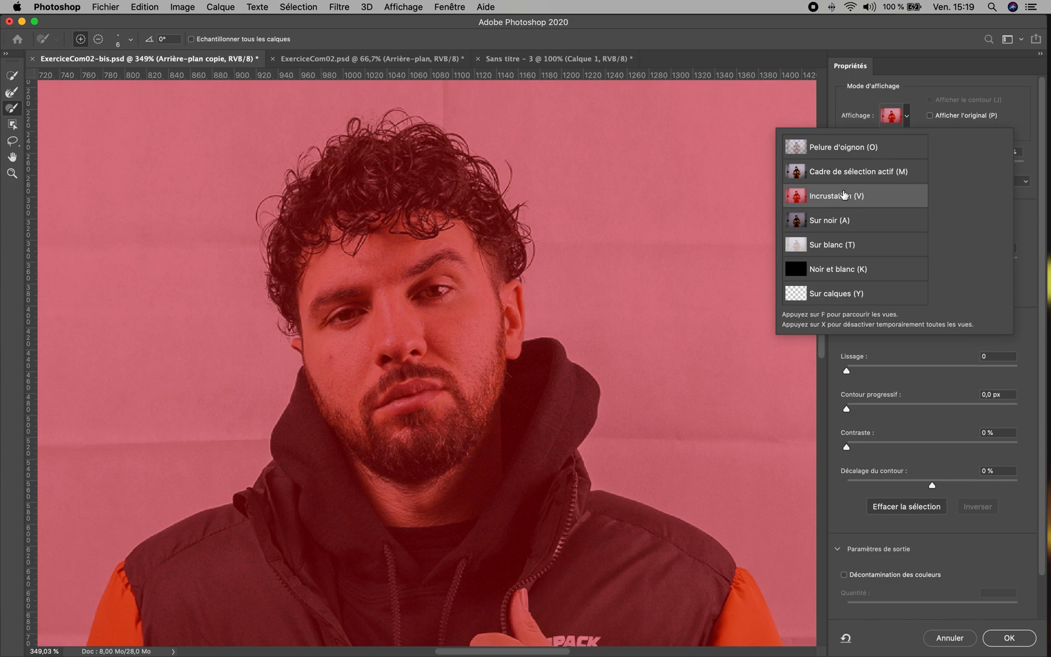
{"action": "left_click", "coordinate": [924, 108]}
{"action": "mouse_move", "coordinate": [904, 166]}
{"action": "left_mouse_down"}
{"action": "mouse_move", "coordinate": [922, 170]}
{"action": "mouse_move", "coordinate": [904, 172]}
{"action": "left_mouse_up"}
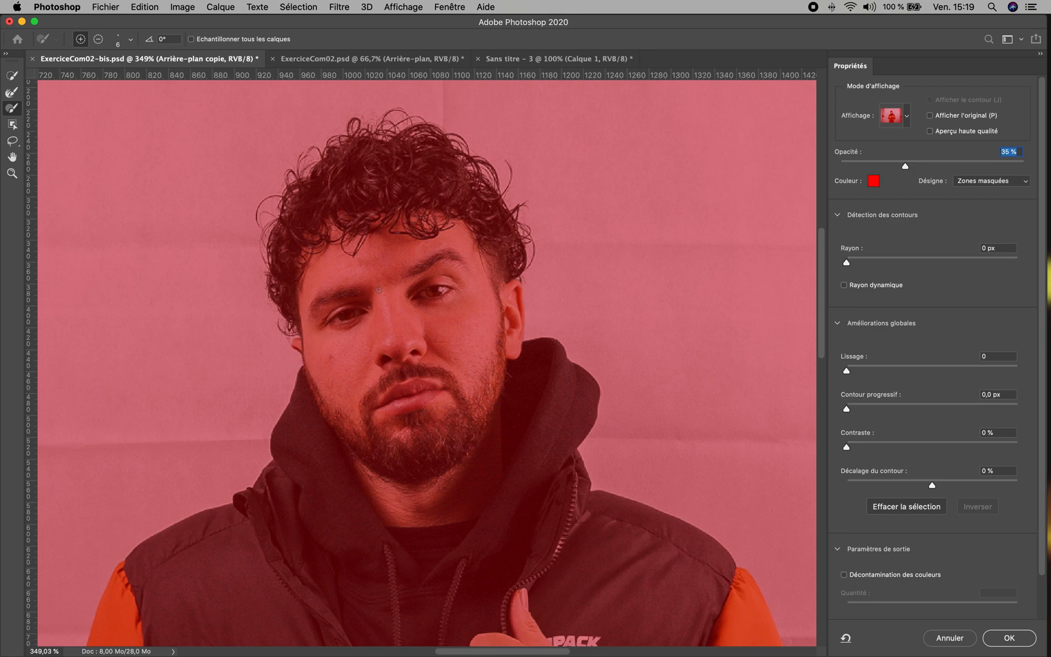
Step: Set the Quick Selection brush size to 58 and brush over the man's face and beard to select them
{"action": "left_click", "coordinate": [13, 79]}
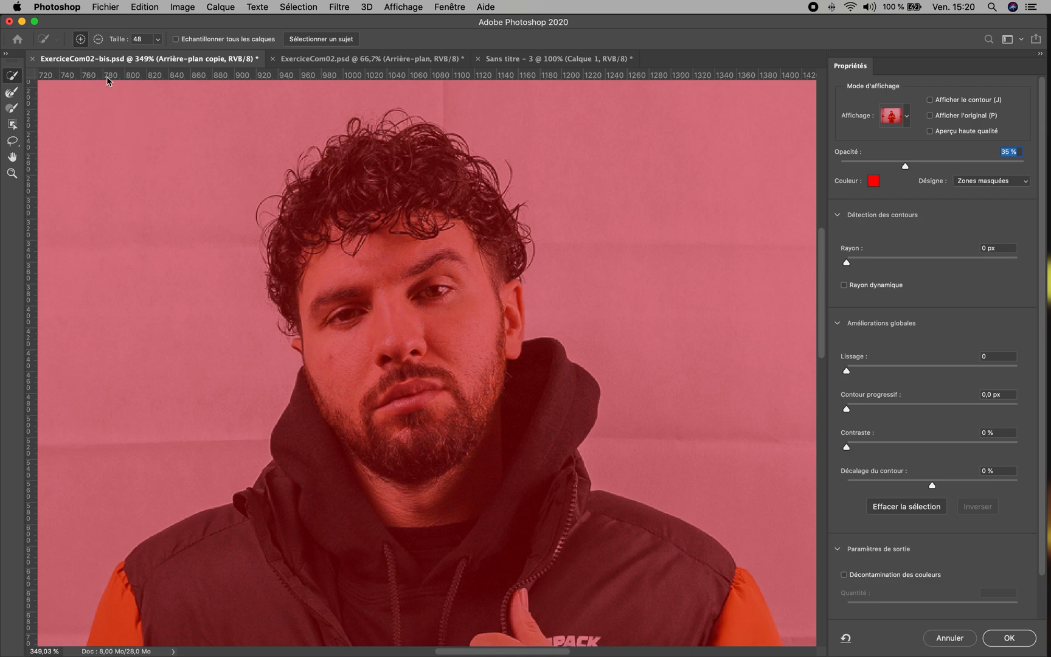
{"action": "left_click", "coordinate": [158, 39]}
{"action": "left_click_drag", "start_coordinate": [157, 58], "coordinate": [165, 59]}
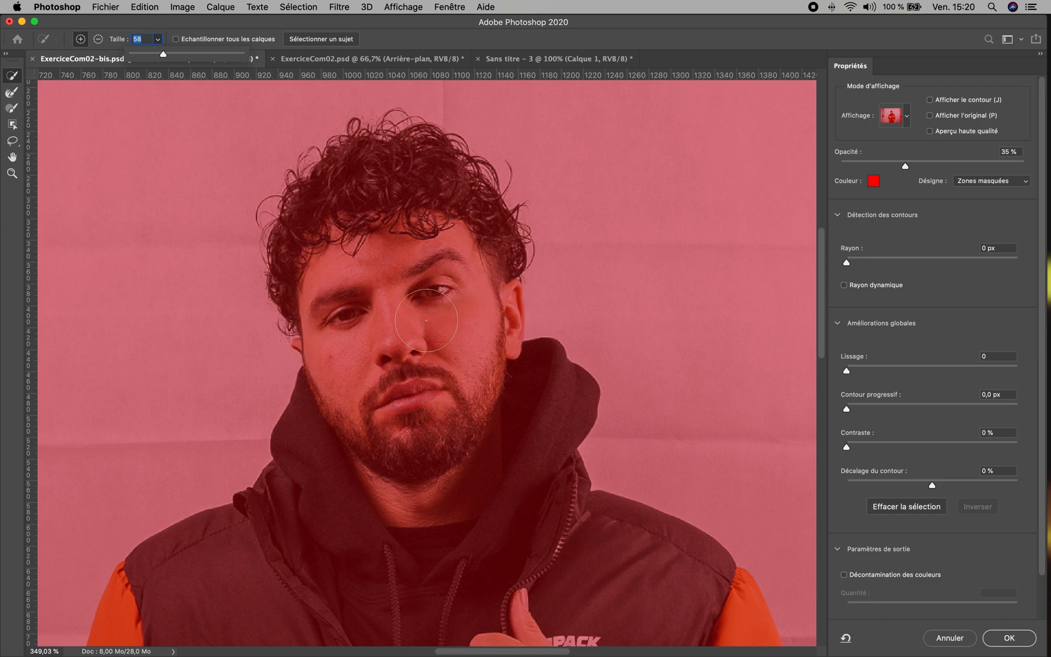
{"action": "left_click", "coordinate": [461, 332]}
{"action": "left_click", "coordinate": [452, 342]}
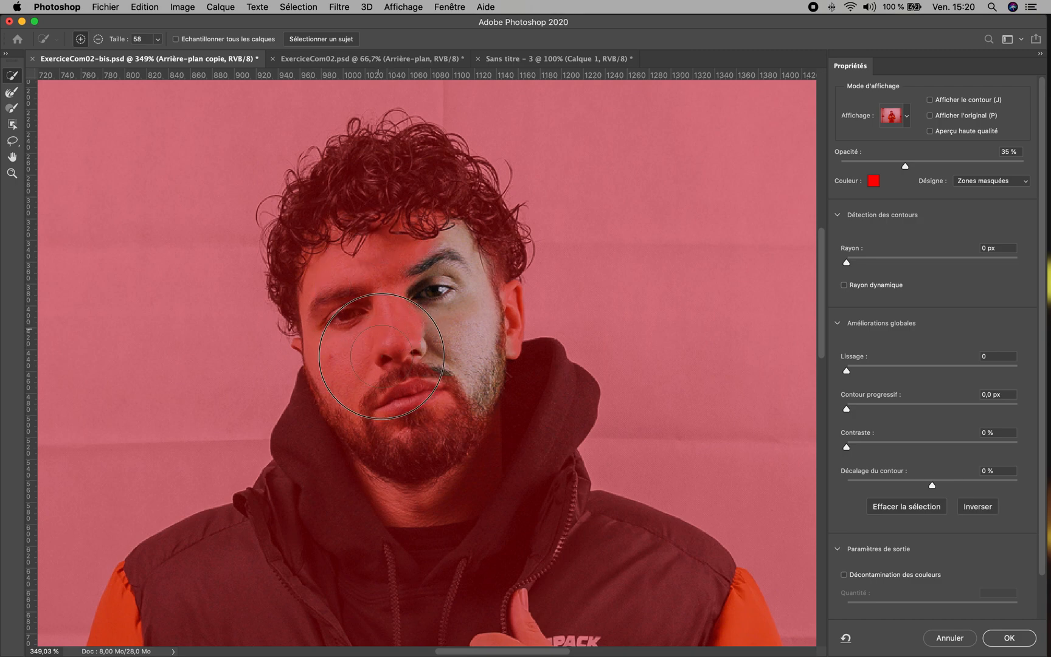
{"action": "left_click", "coordinate": [409, 441]}
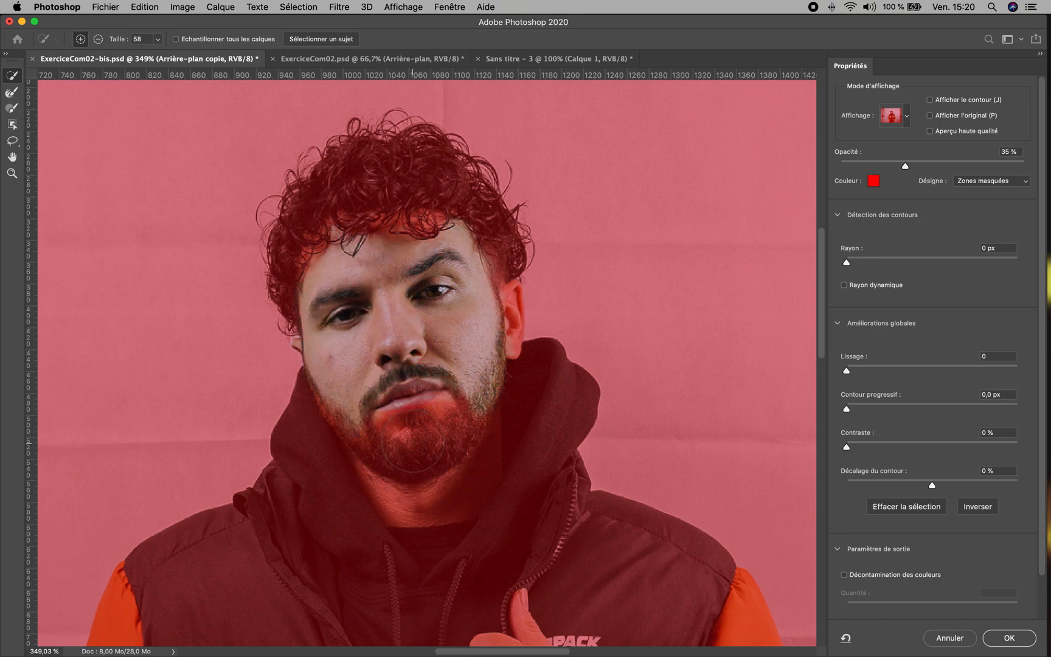
{"action": "left_click", "coordinate": [454, 438]}
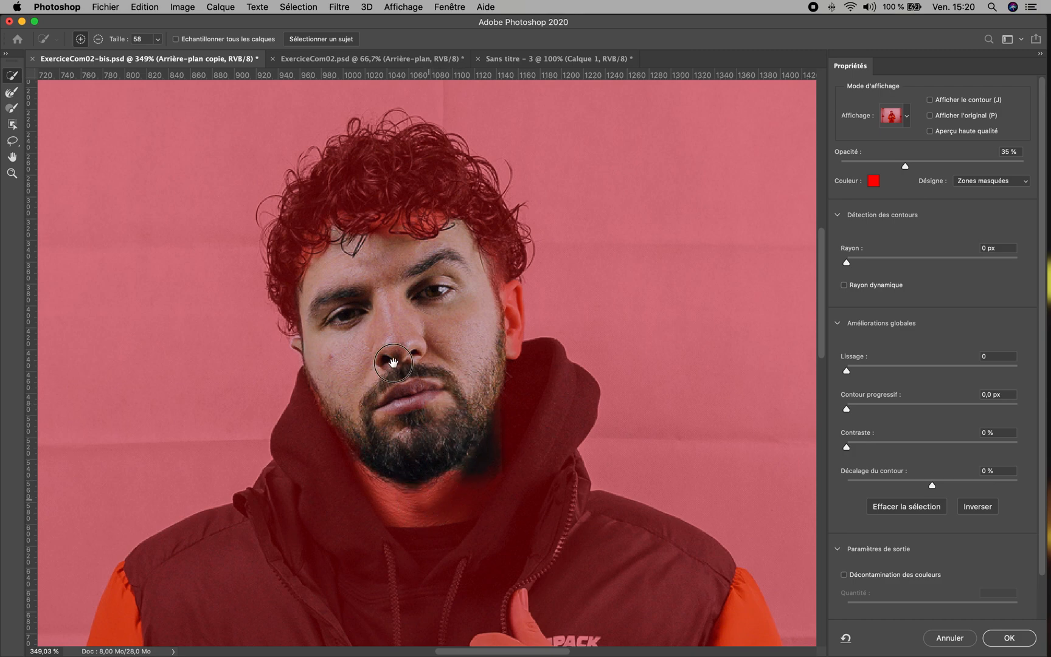
Step: Brush the man's curly hair and ear into the selection
{"action": "left_click_drag", "start_coordinate": [391, 302], "coordinate": [356, 101]}
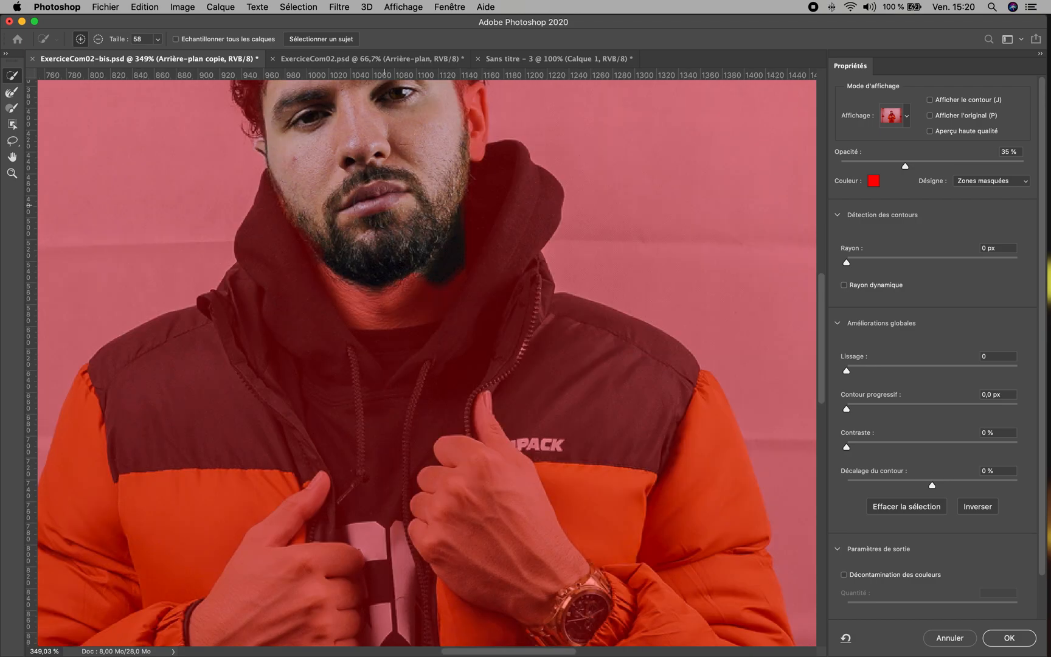
{"action": "left_click_drag", "start_coordinate": [385, 190], "coordinate": [423, 405]}
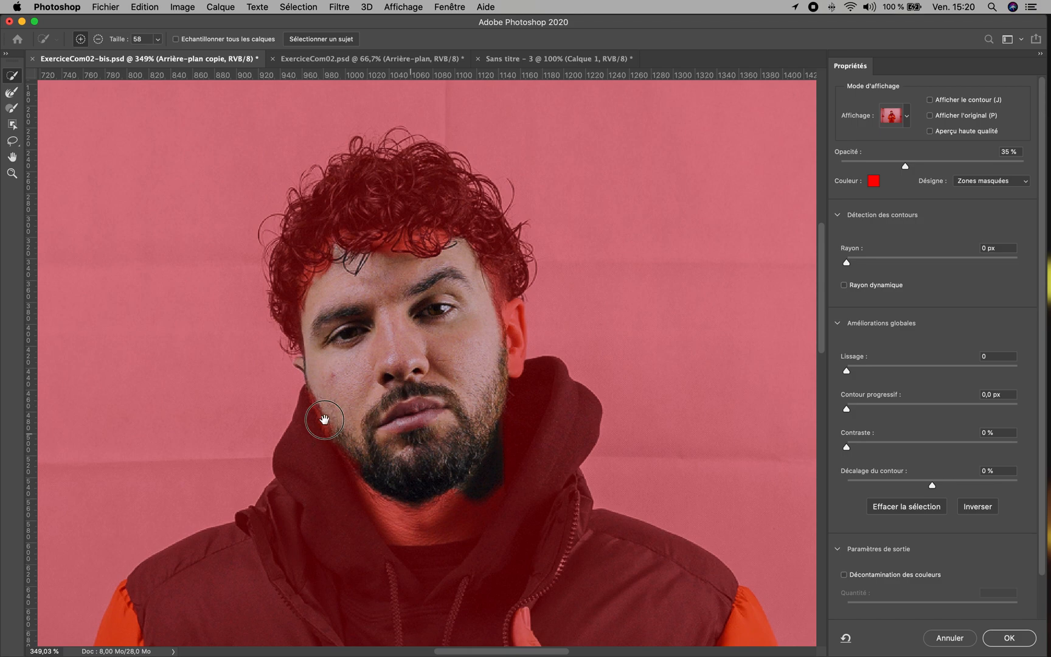
{"action": "left_click_drag", "start_coordinate": [332, 332], "coordinate": [296, 363]}
{"action": "left_click_drag", "start_coordinate": [441, 456], "coordinate": [525, 443]}
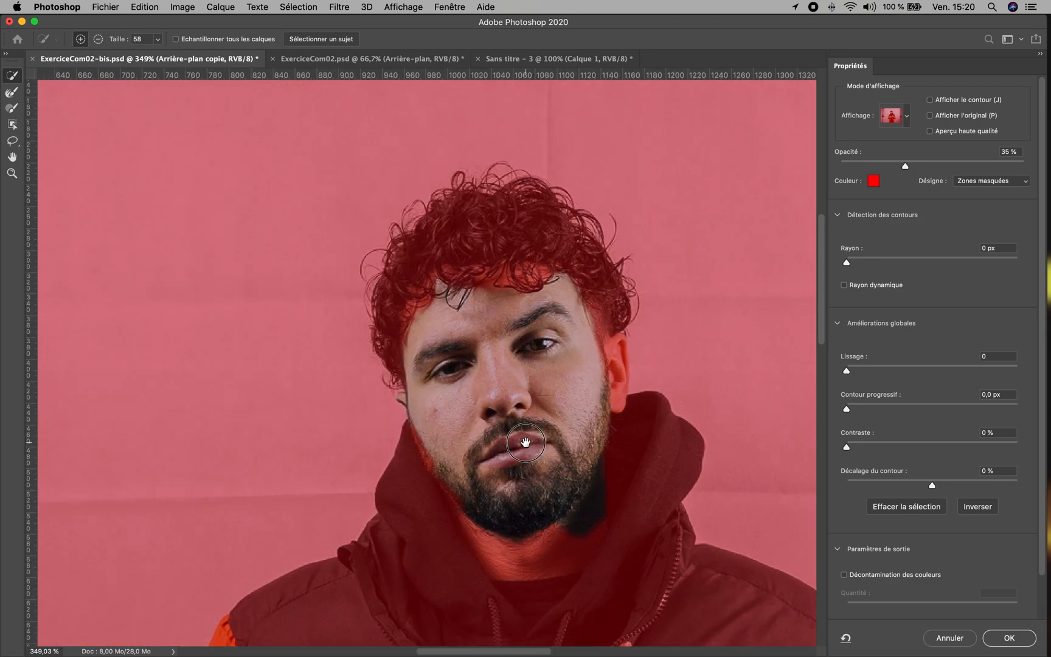
{"action": "left_click_drag", "start_coordinate": [432, 392], "coordinate": [341, 344]}
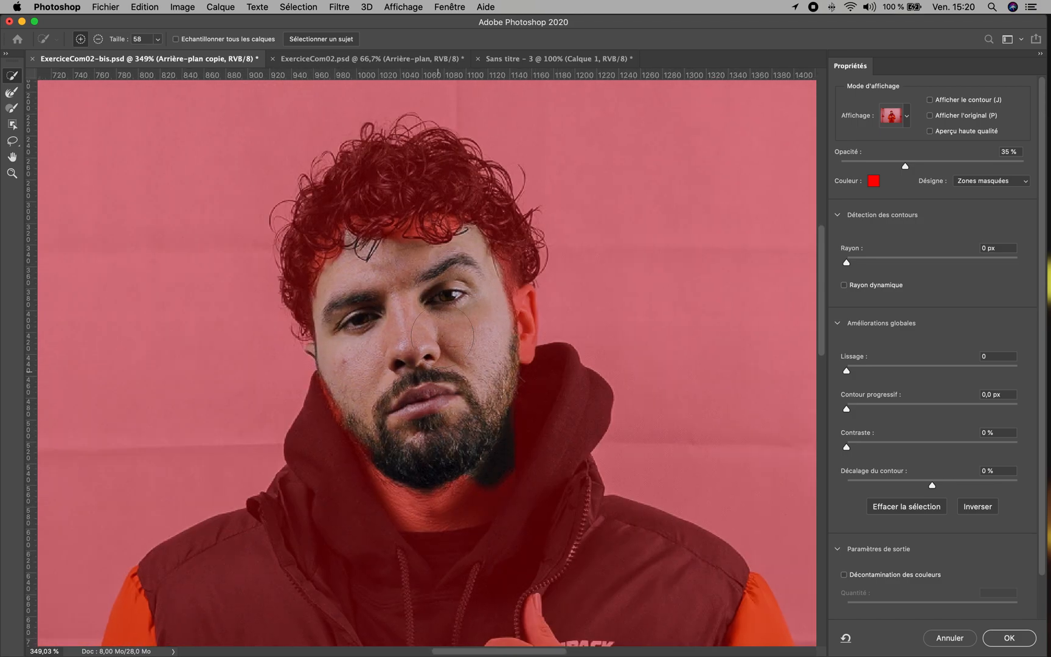
{"action": "mouse_move", "coordinate": [414, 198]}
{"action": "left_mouse_down"}
{"action": "mouse_move", "coordinate": [476, 211]}
{"action": "mouse_move", "coordinate": [499, 238]}
{"action": "mouse_move", "coordinate": [477, 221]}
{"action": "left_mouse_up"}
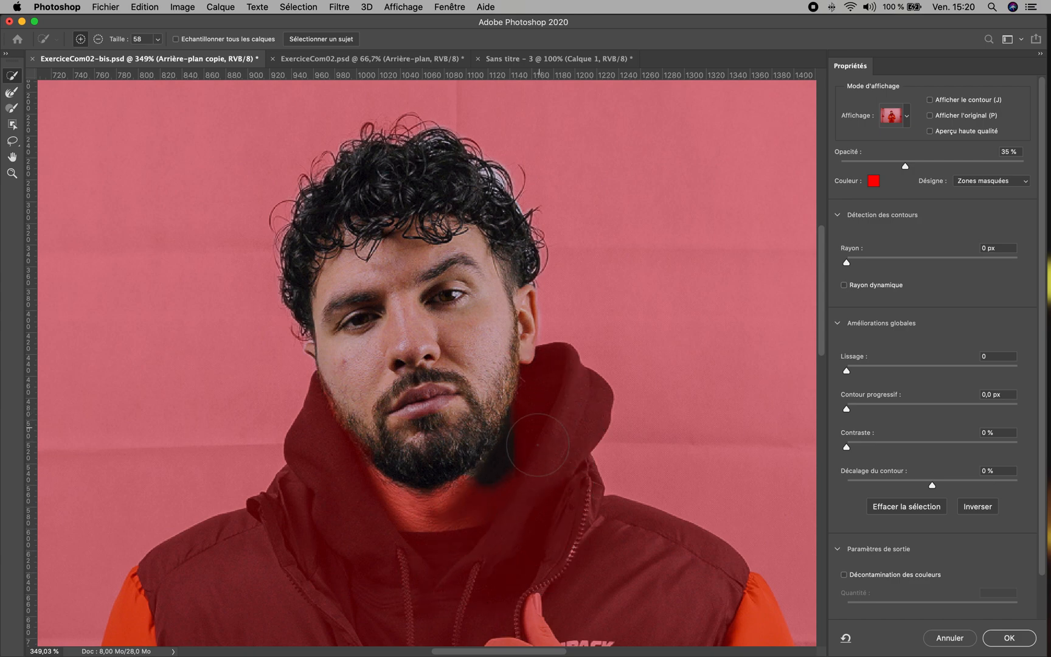
Step: Add the neck, the black hoodie and the jacket's black shoulder panels to the selection
{"action": "left_click", "coordinate": [427, 513]}
{"action": "scroll", "coordinate": [403, 247], "scroll_direction": "down", "scroll_amount": 5}
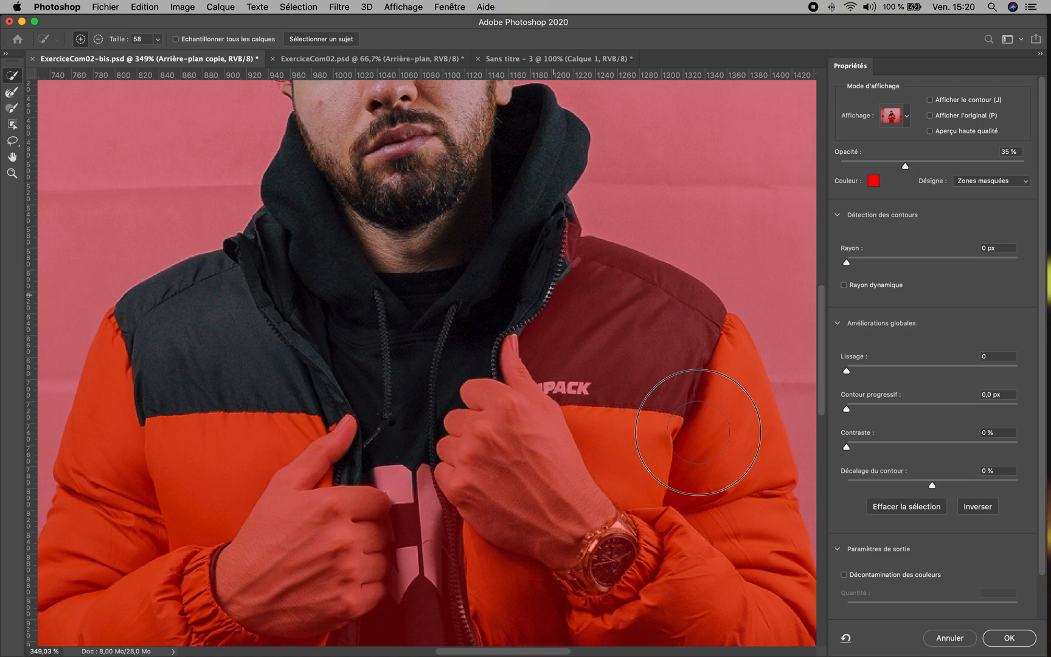
{"action": "left_click", "coordinate": [698, 432]}
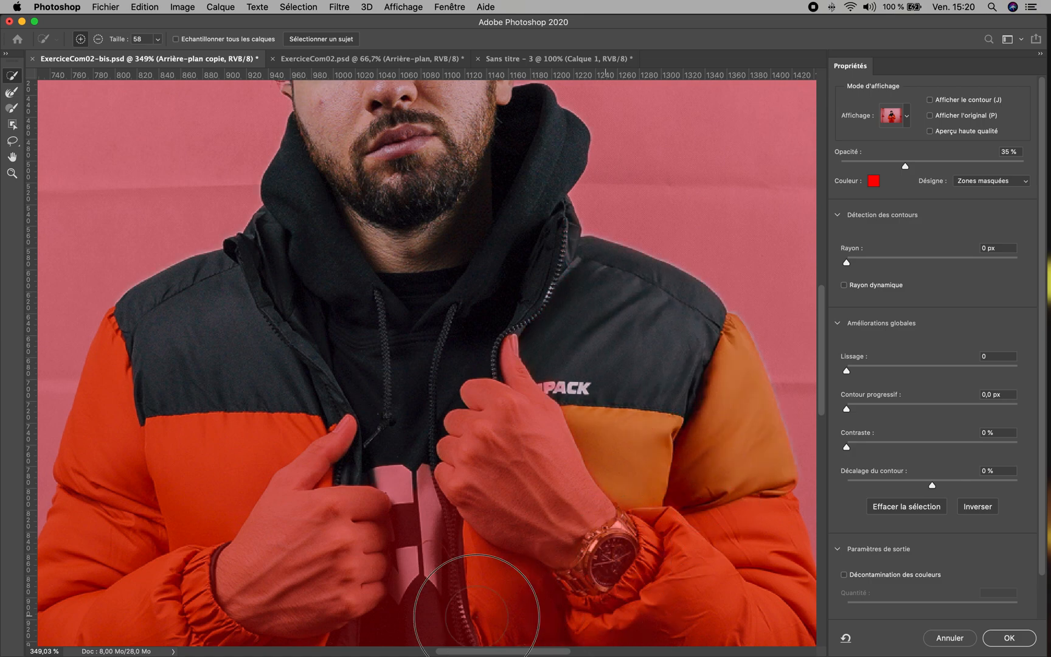
Step: Brush both hands, the watch, the white shirt graphic, the forearm sleeves and the lower jacket into the selection
{"action": "left_click", "coordinate": [476, 616]}
{"action": "left_click", "coordinate": [306, 514]}
{"action": "left_click", "coordinate": [342, 474]}
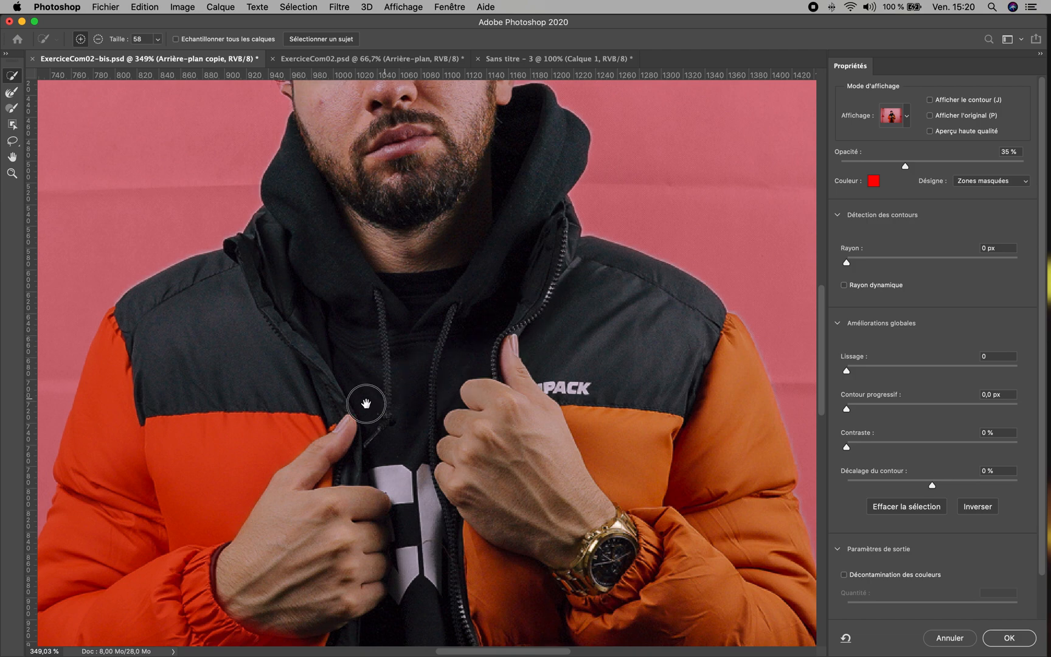
{"action": "scroll", "coordinate": [418, 206], "scroll_direction": "down", "scroll_amount": 5}
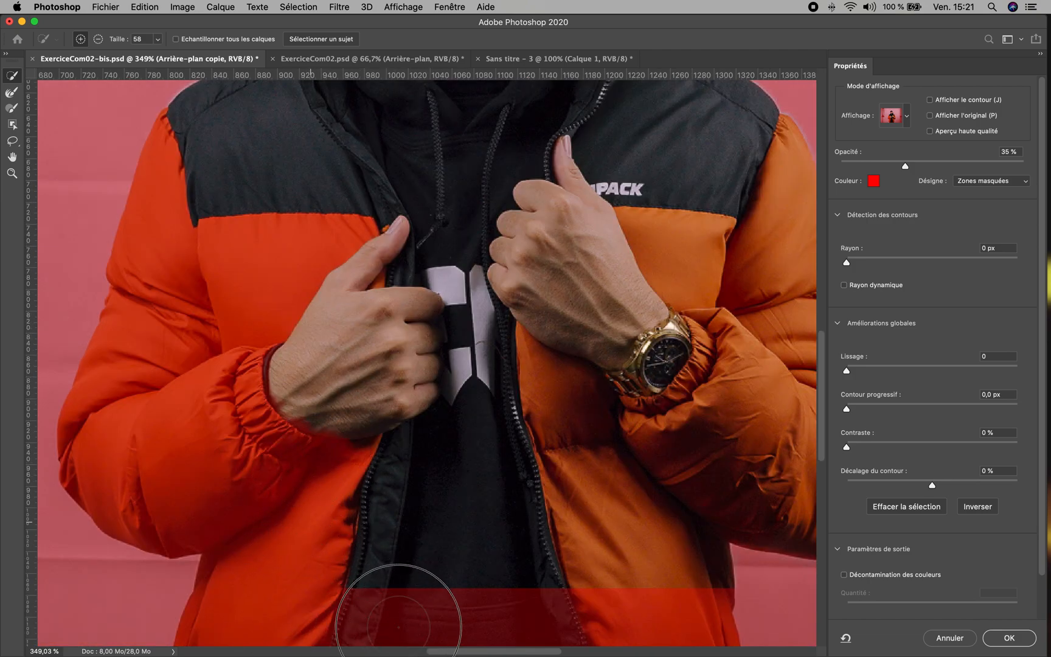
{"action": "left_click_drag", "start_coordinate": [577, 632], "coordinate": [621, 623]}
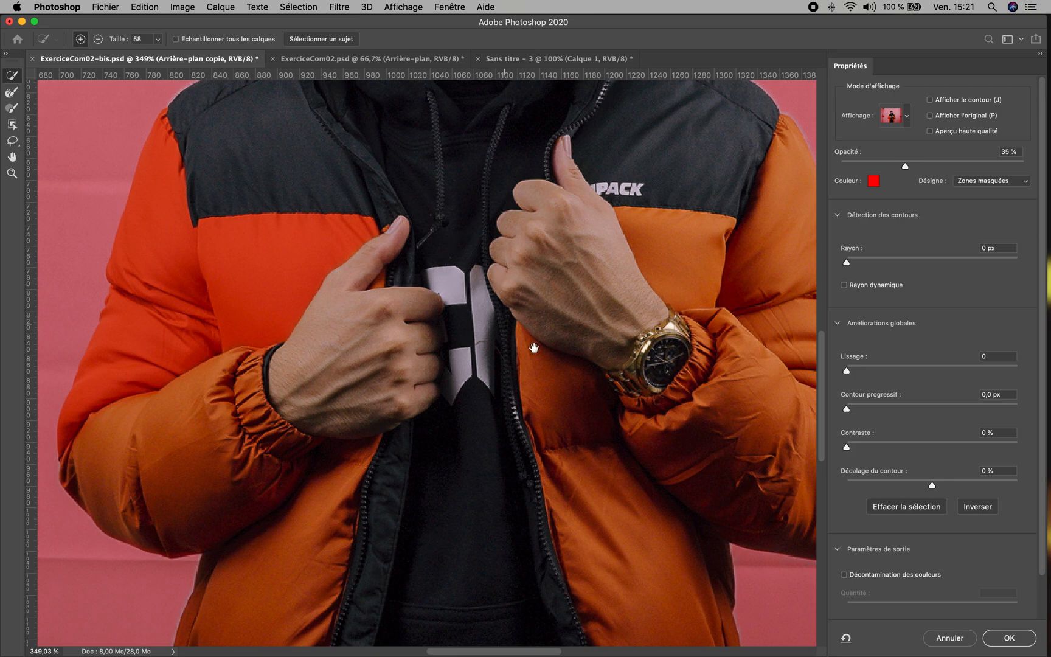
Step: Set the Quick Selection brush size to 15 and add the small trouser area below the jacket's hem to the selection
{"action": "scroll", "coordinate": [419, 173], "scroll_direction": "down", "scroll_amount": 10}
{"action": "scroll", "coordinate": [419, 174], "scroll_direction": "right", "scroll_amount": 5}
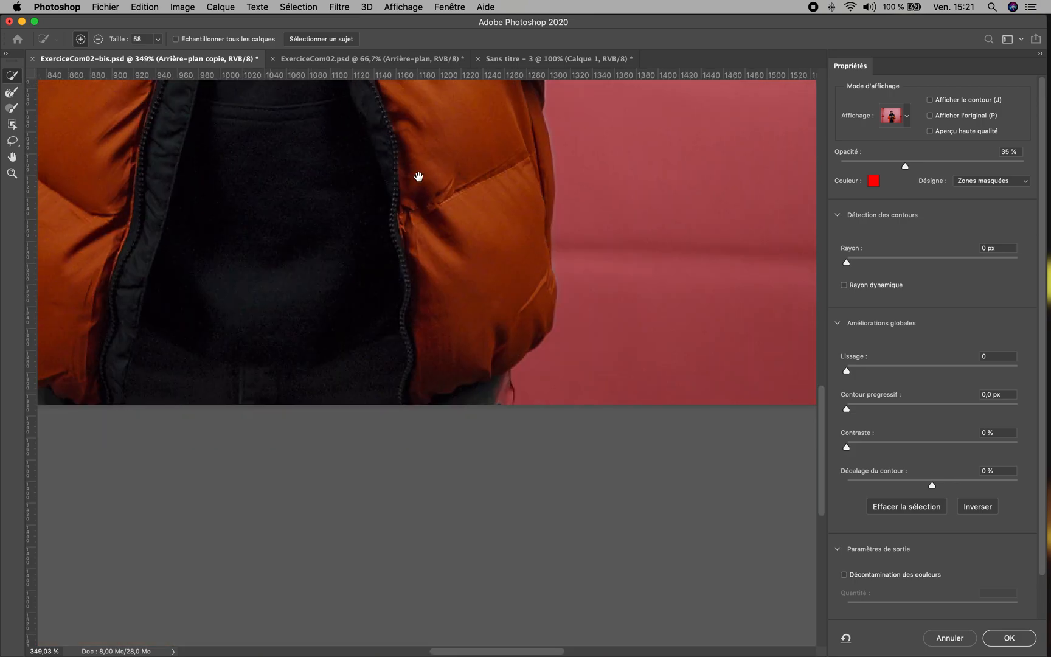
{"action": "scroll", "coordinate": [419, 177], "scroll_direction": "down", "scroll_amount": 5}
{"action": "scroll", "coordinate": [419, 176], "scroll_direction": "right", "scroll_amount": 3}
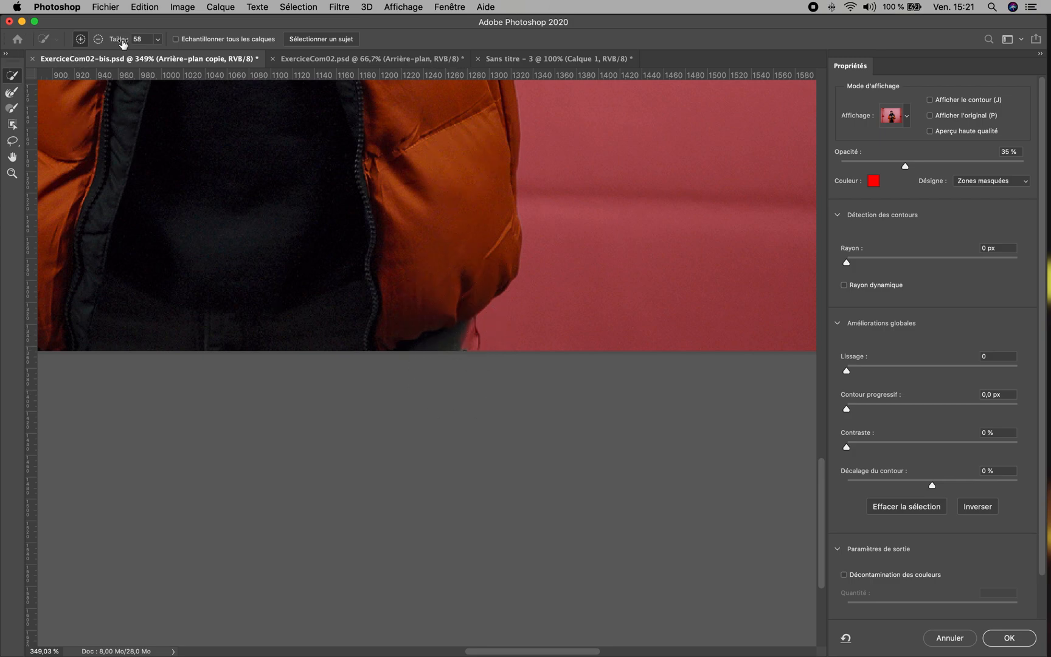
{"action": "left_click", "coordinate": [157, 39]}
{"action": "left_click", "coordinate": [136, 55]}
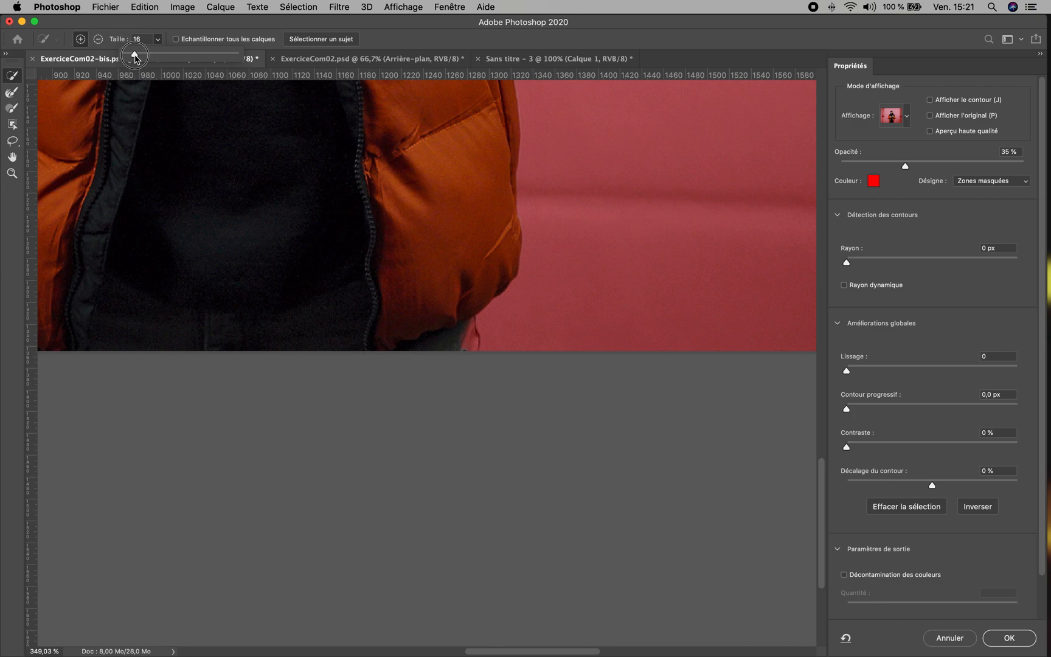
{"action": "mouse_move", "coordinate": [466, 327]}
{"action": "left_mouse_down"}
{"action": "mouse_move", "coordinate": [471, 340]}
{"action": "mouse_move", "coordinate": [457, 317]}
{"action": "left_mouse_up"}
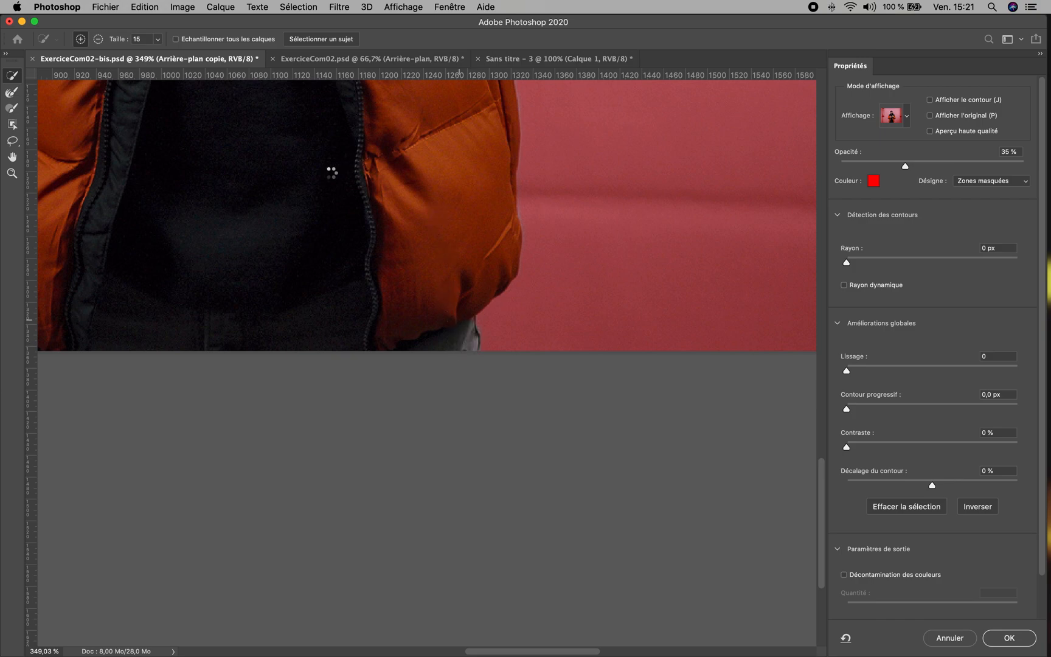
{"action": "left_click_drag", "start_coordinate": [495, 286], "coordinate": [497, 285]}
Step: Examine the overlay along the jacket's lower edge, sleeves and shoulders up to the curly hair
{"action": "left_click_drag", "start_coordinate": [177, 240], "coordinate": [329, 257]}
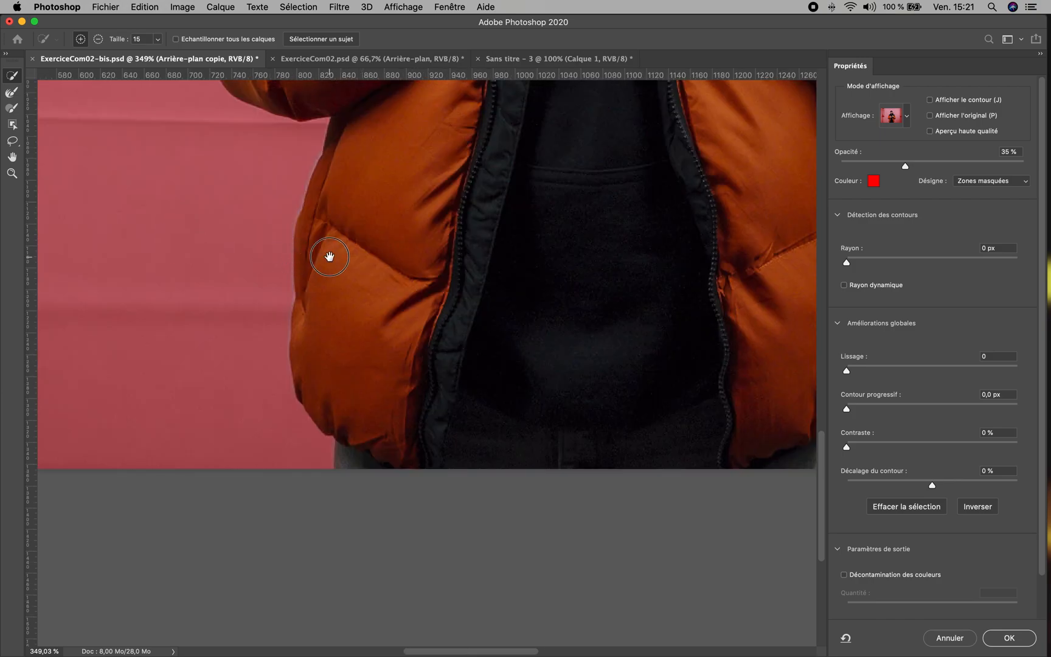
{"action": "scroll", "coordinate": [228, 401], "scroll_direction": "left", "scroll_amount": 3}
{"action": "scroll", "coordinate": [222, 452], "scroll_direction": "up", "scroll_amount": 8}
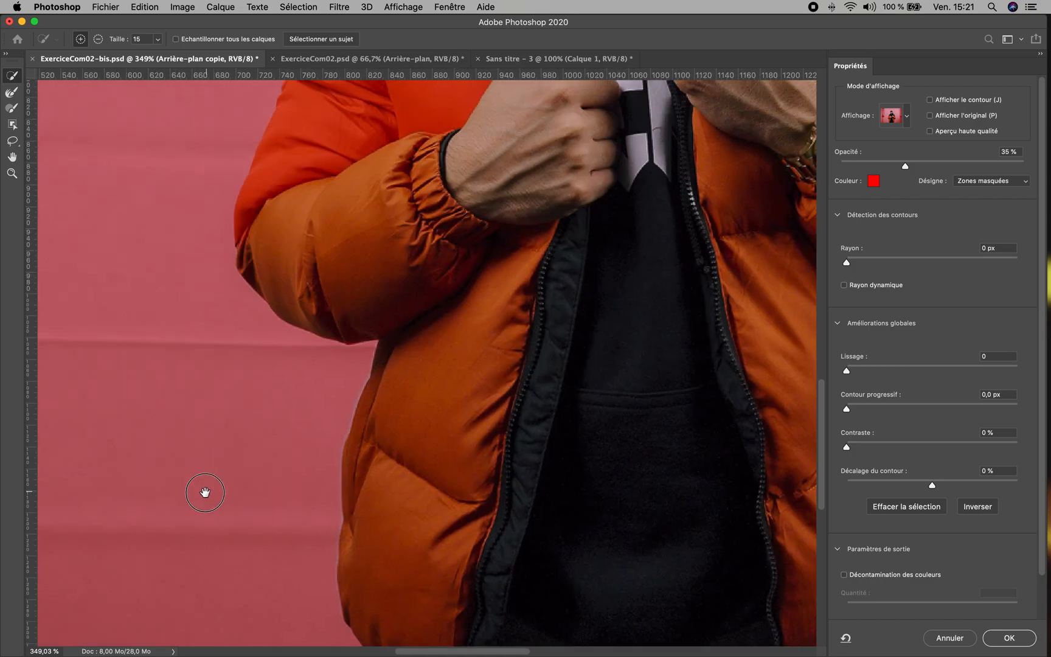
{"action": "left_click_drag", "start_coordinate": [537, 239], "coordinate": [376, 484]}
{"action": "scroll", "coordinate": [369, 415], "scroll_direction": "up", "scroll_amount": 10}
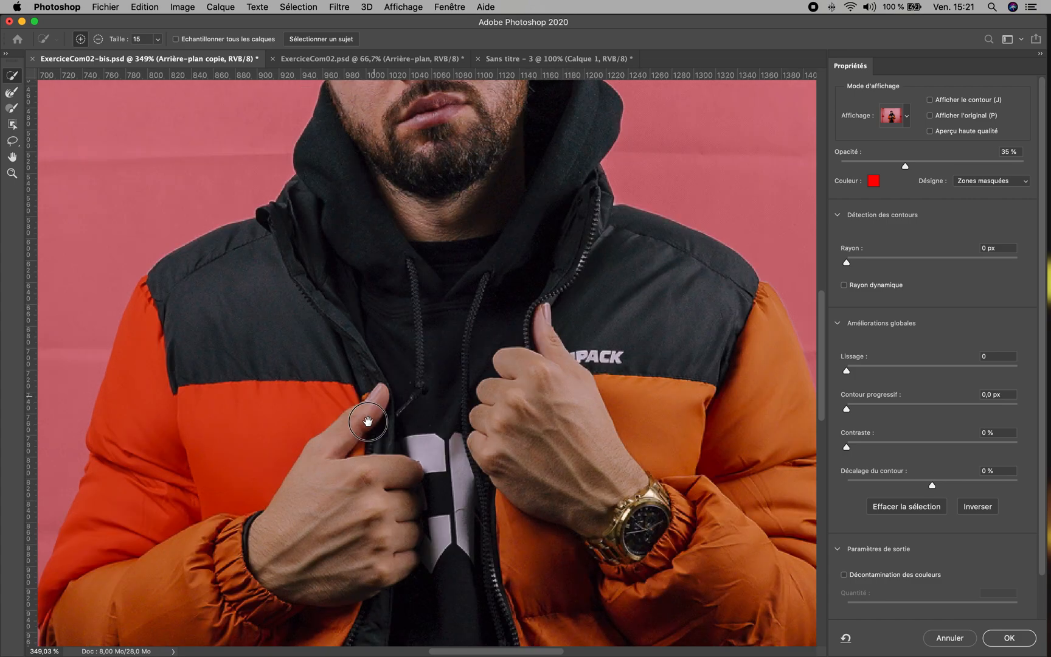
{"action": "scroll", "coordinate": [366, 429], "scroll_direction": "up", "scroll_amount": 2}
{"action": "scroll", "coordinate": [436, 293], "scroll_direction": "up", "scroll_amount": 5}
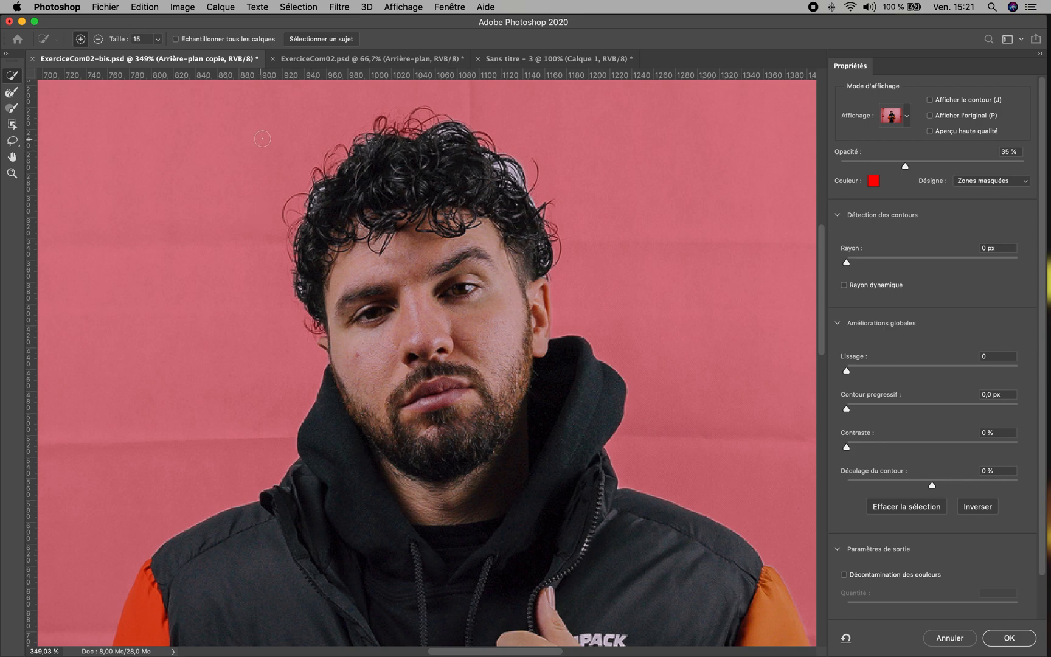
Step: Refine the curly hair's outline with a 39 px Refine Edge Brush while showing the edge, and hide the edge display when done
{"action": "left_click", "coordinate": [12, 96]}
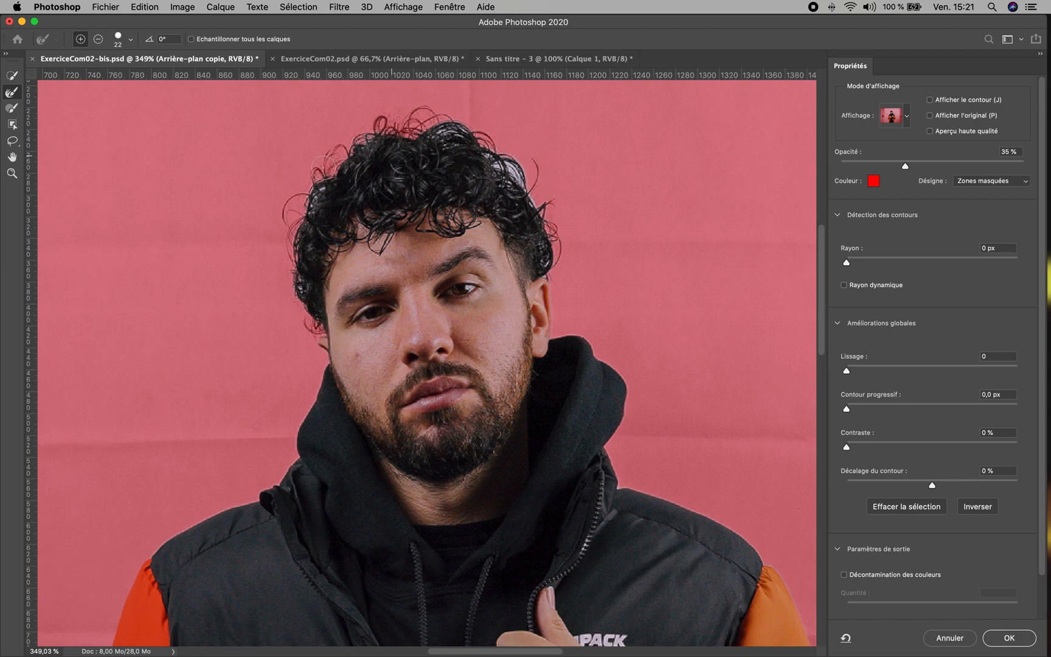
{"action": "left_click", "coordinate": [958, 101]}
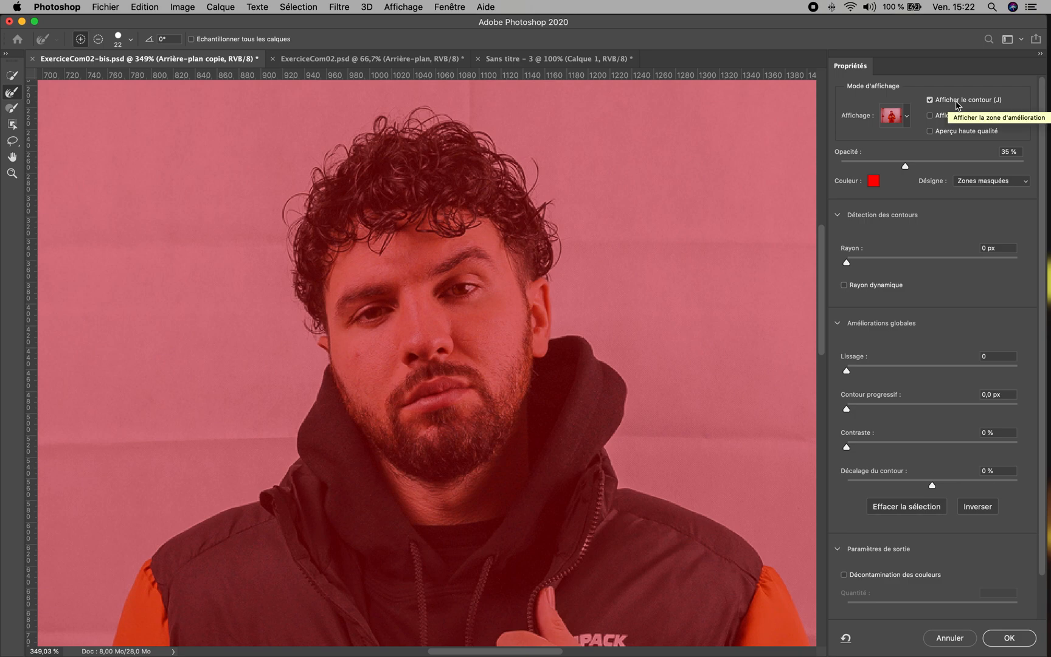
{"action": "left_click", "coordinate": [132, 42]}
{"action": "left_click_drag", "start_coordinate": [79, 74], "coordinate": [89, 77]}
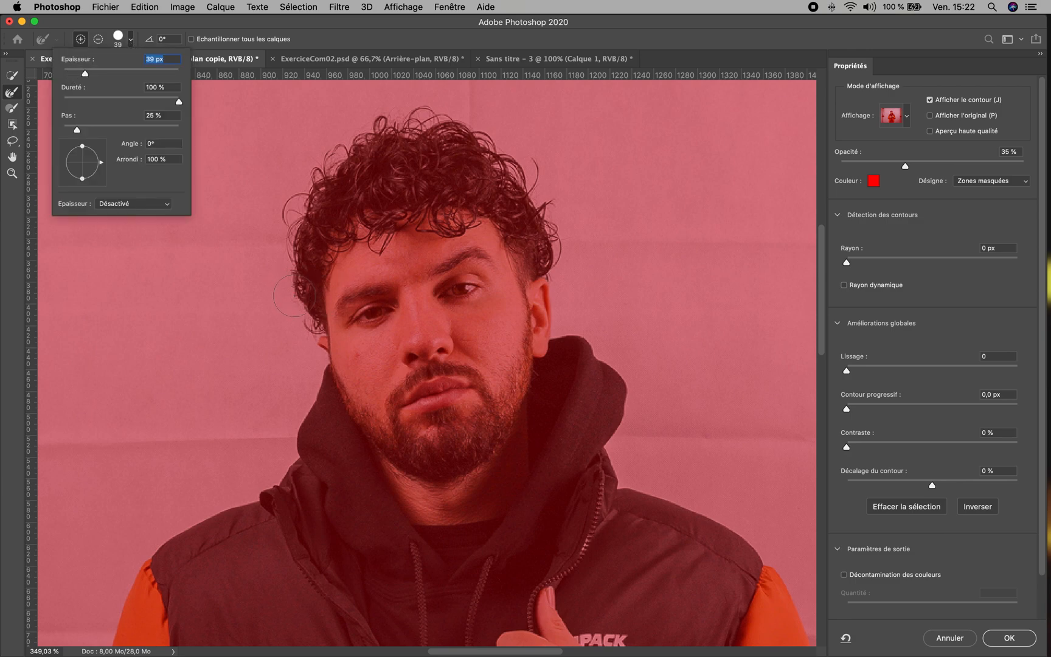
{"action": "mouse_move", "coordinate": [296, 319]}
{"action": "left_mouse_down"}
{"action": "mouse_move", "coordinate": [283, 249]}
{"action": "mouse_move", "coordinate": [294, 204]}
{"action": "mouse_move", "coordinate": [314, 170]}
{"action": "mouse_move", "coordinate": [374, 125]}
{"action": "mouse_move", "coordinate": [420, 116]}
{"action": "mouse_move", "coordinate": [480, 125]}
{"action": "mouse_move", "coordinate": [501, 143]}
{"action": "mouse_move", "coordinate": [578, 279]}
{"action": "left_mouse_up"}
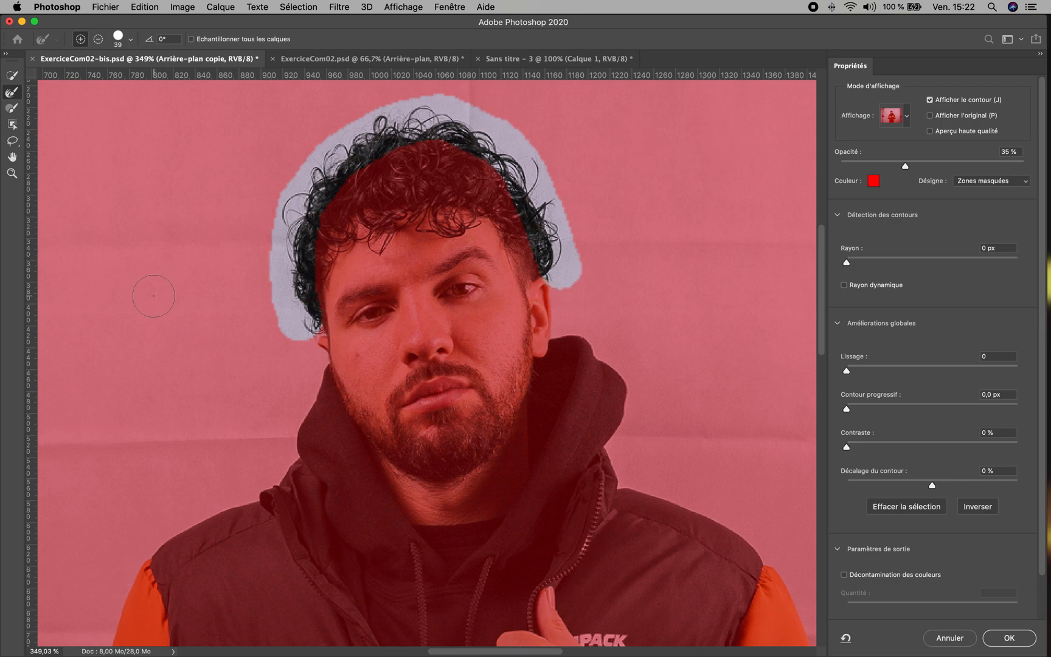
{"action": "left_click_drag", "start_coordinate": [279, 223], "coordinate": [329, 165]}
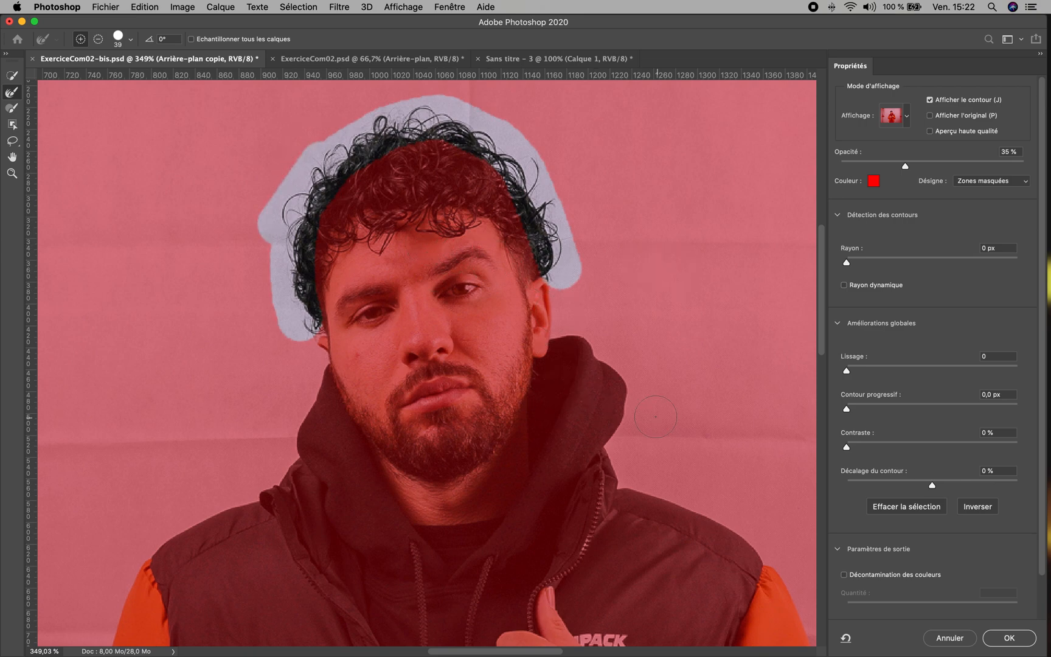
{"action": "left_click", "coordinate": [931, 102]}
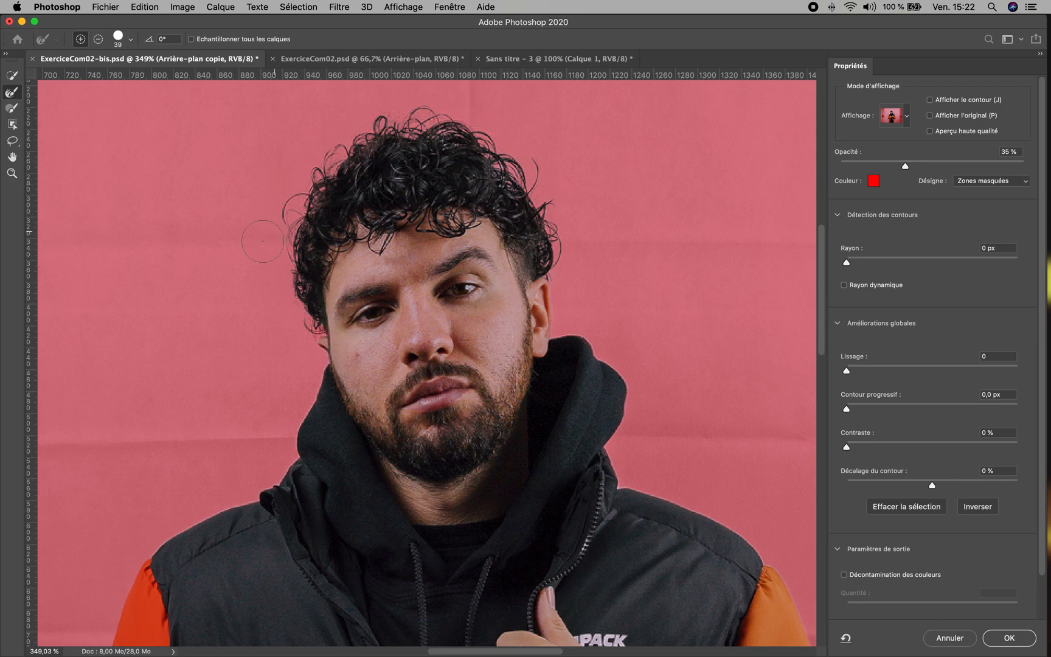
Step: Examine the selection edge along the shoulder, hood and ear at 600% zoom in the black-and-white view
{"action": "left_click_drag", "start_coordinate": [638, 435], "coordinate": [521, 293]}
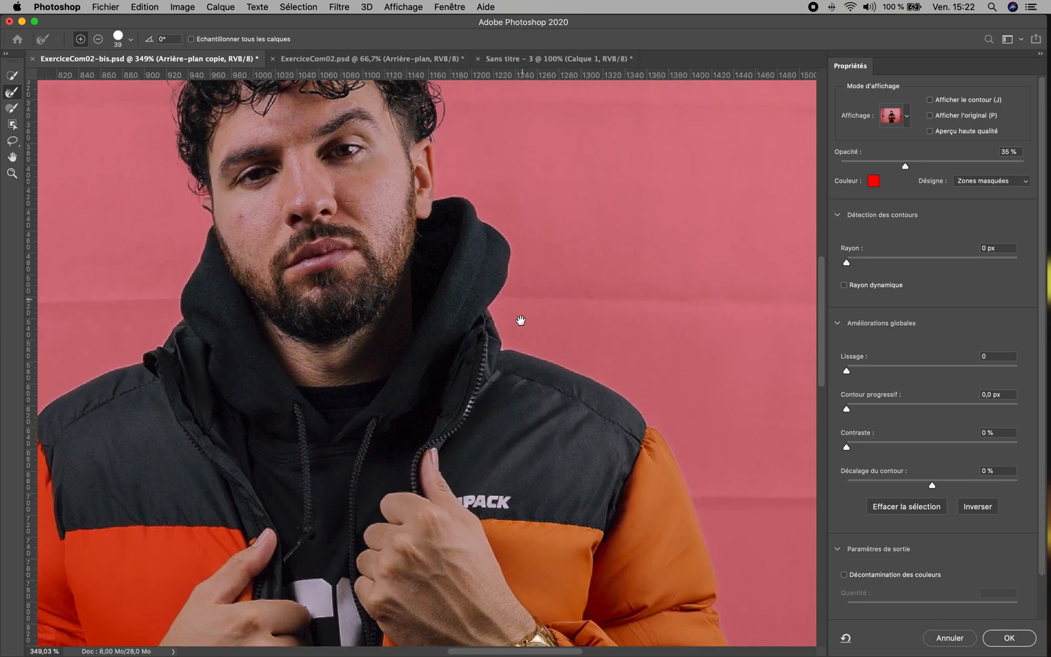
{"action": "left_click", "coordinate": [12, 173]}
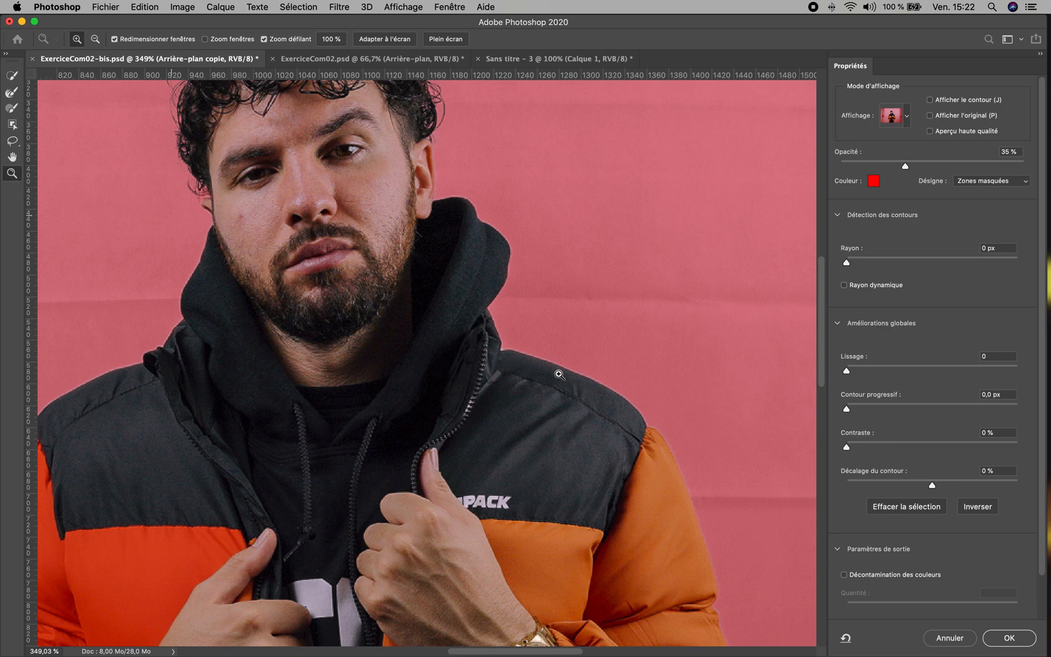
{"action": "left_click_drag", "start_coordinate": [567, 379], "coordinate": [568, 378]}
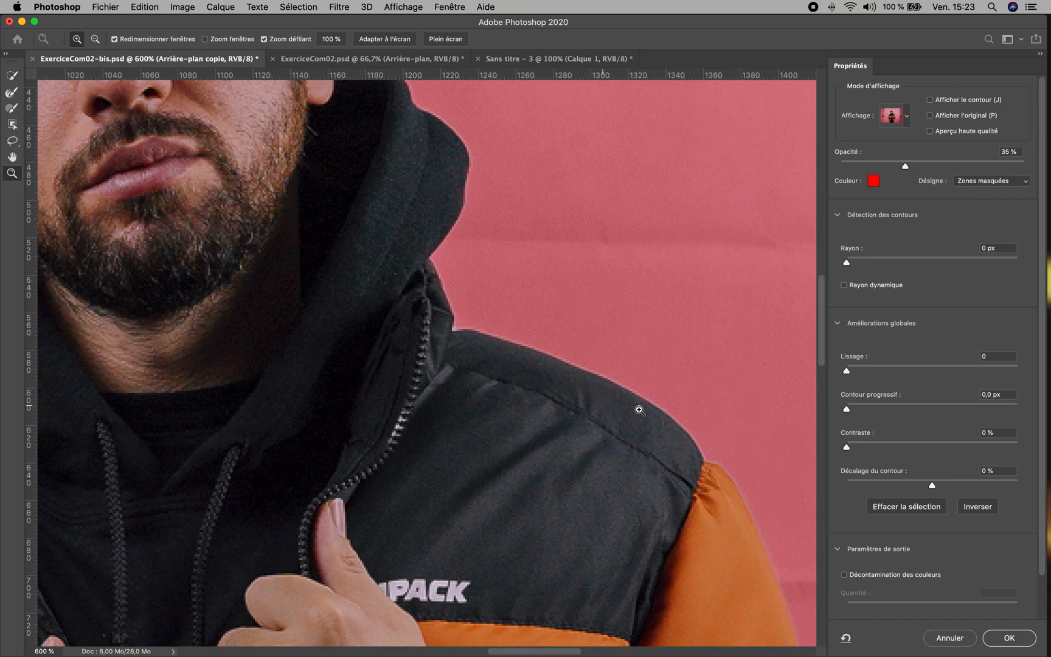
{"action": "left_click_drag", "start_coordinate": [728, 475], "coordinate": [531, 280]}
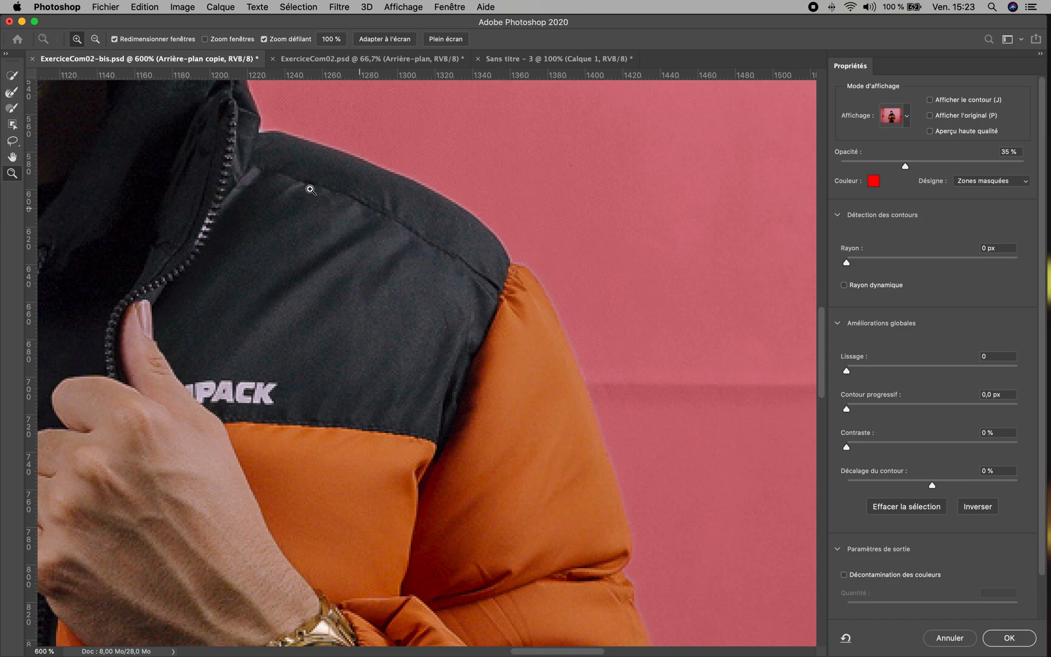
{"action": "left_click", "coordinate": [907, 118]}
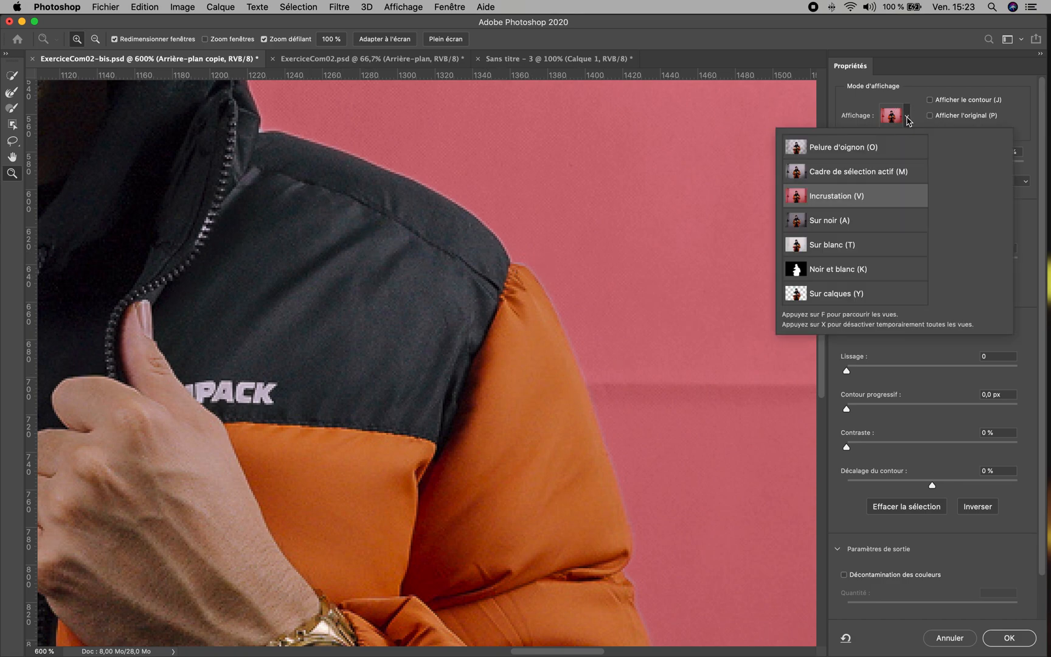
{"action": "left_click", "coordinate": [847, 273]}
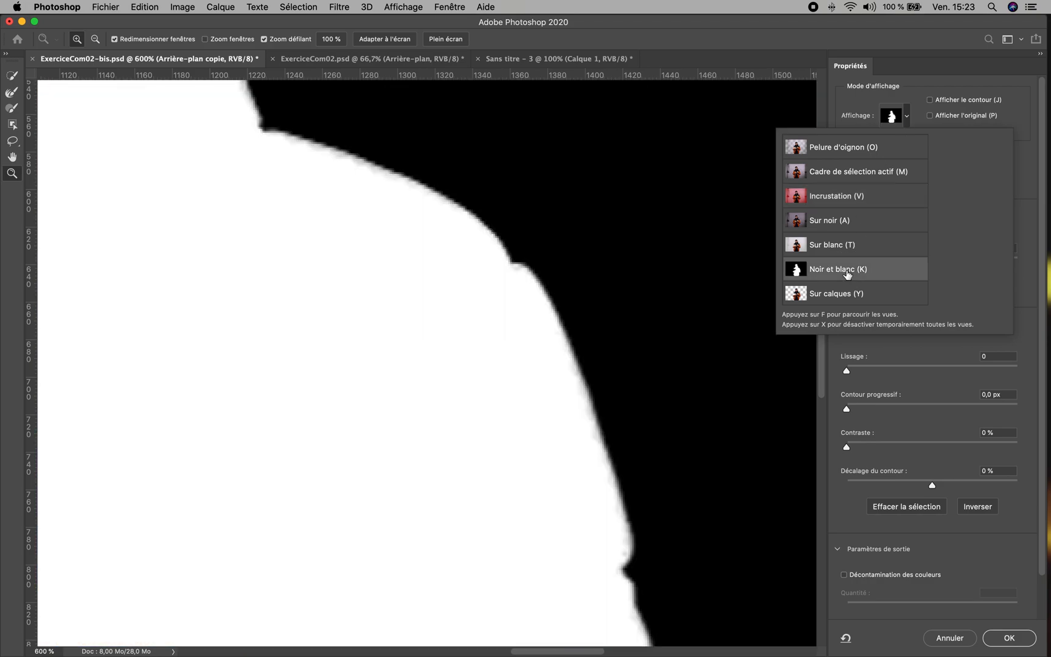
{"action": "left_click_drag", "start_coordinate": [394, 298], "coordinate": [557, 409]}
{"action": "left_click_drag", "start_coordinate": [448, 242], "coordinate": [478, 350]}
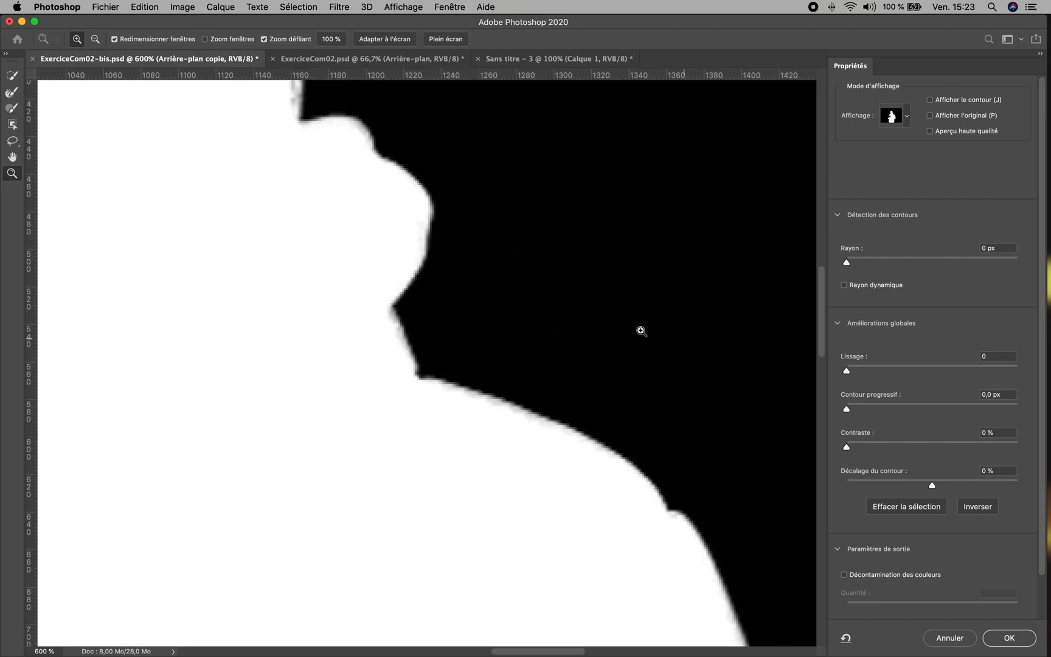
{"action": "left_click_drag", "start_coordinate": [298, 352], "coordinate": [324, 413]}
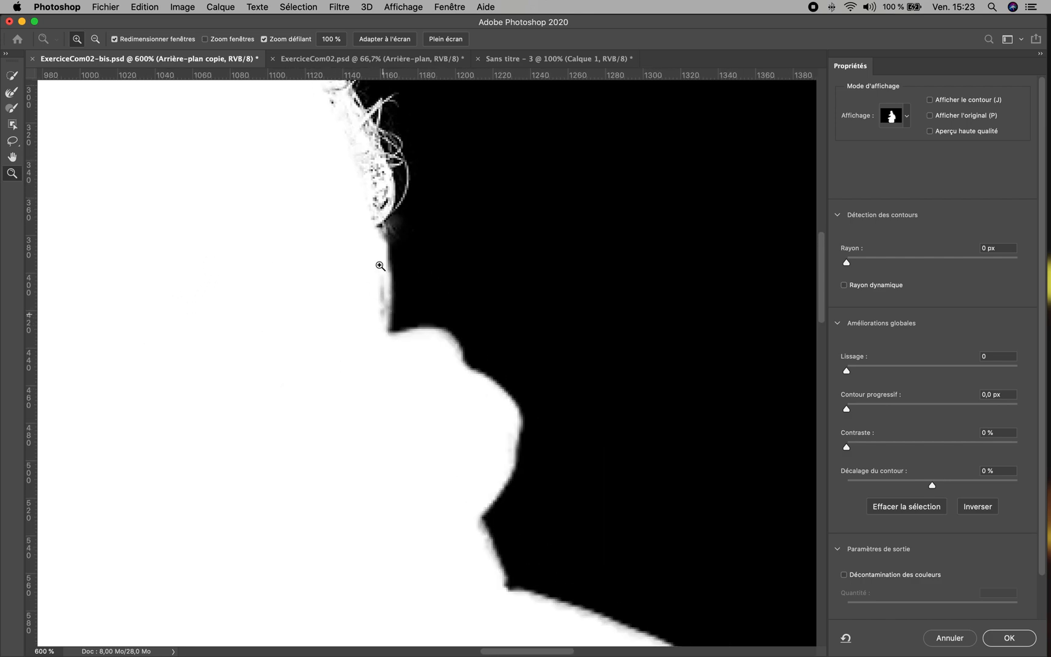
Step: Check the face and ear in onion skin view, and inspect the jacket's chest and sleeve for gaps in black and white
{"action": "left_click", "coordinate": [908, 118]}
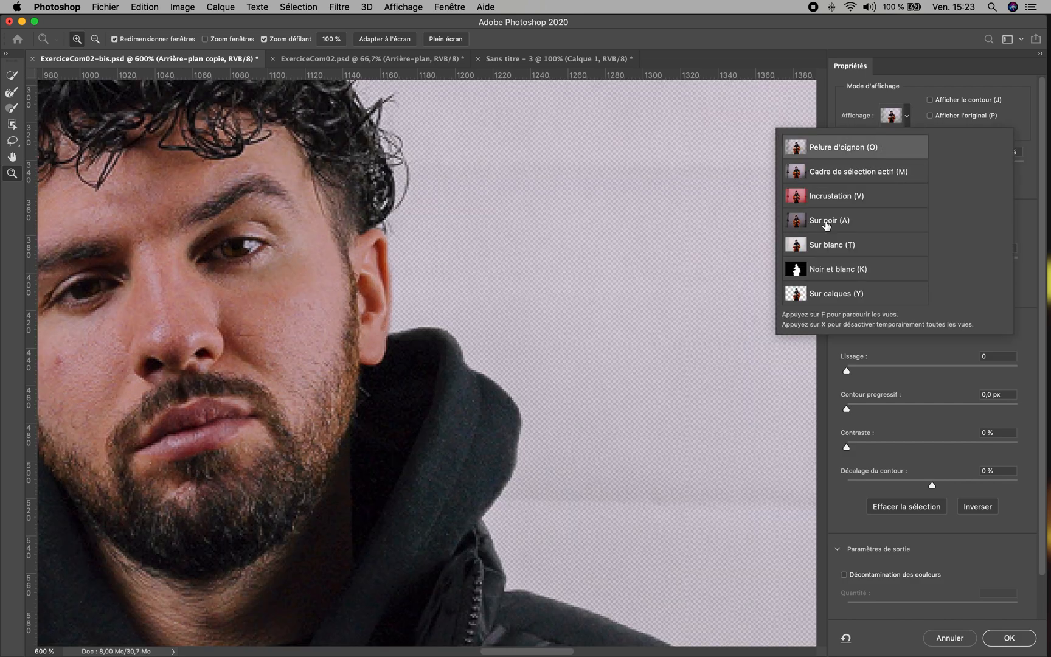
{"action": "left_click", "coordinate": [829, 270]}
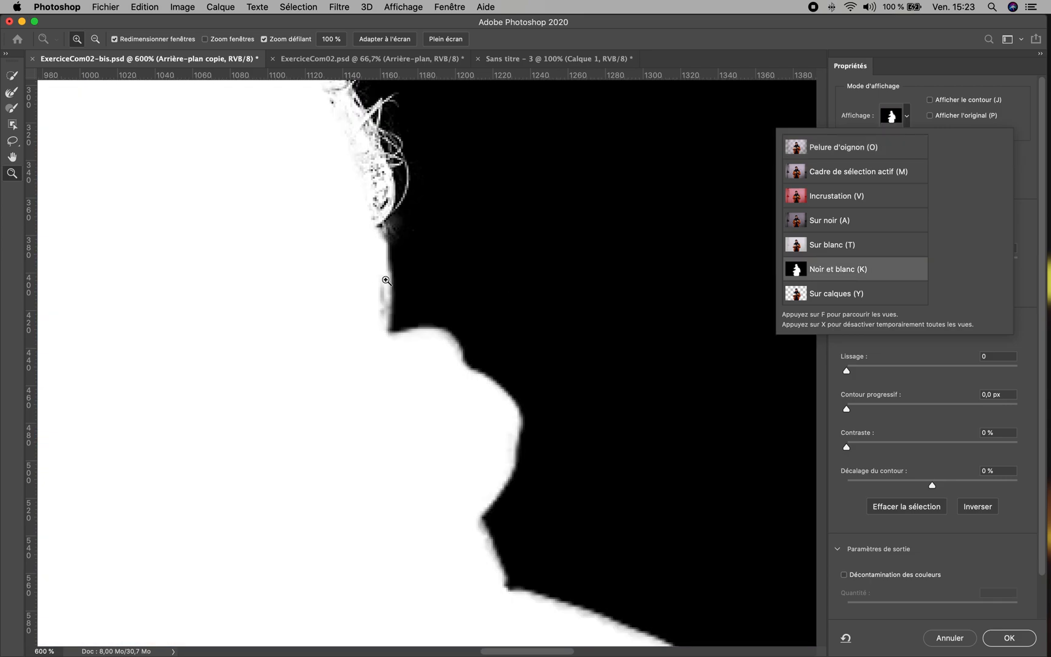
{"action": "left_click_drag", "start_coordinate": [235, 309], "coordinate": [557, 80]}
{"action": "left_click_drag", "start_coordinate": [260, 460], "coordinate": [465, 148]}
{"action": "left_click_drag", "start_coordinate": [317, 399], "coordinate": [359, 350]}
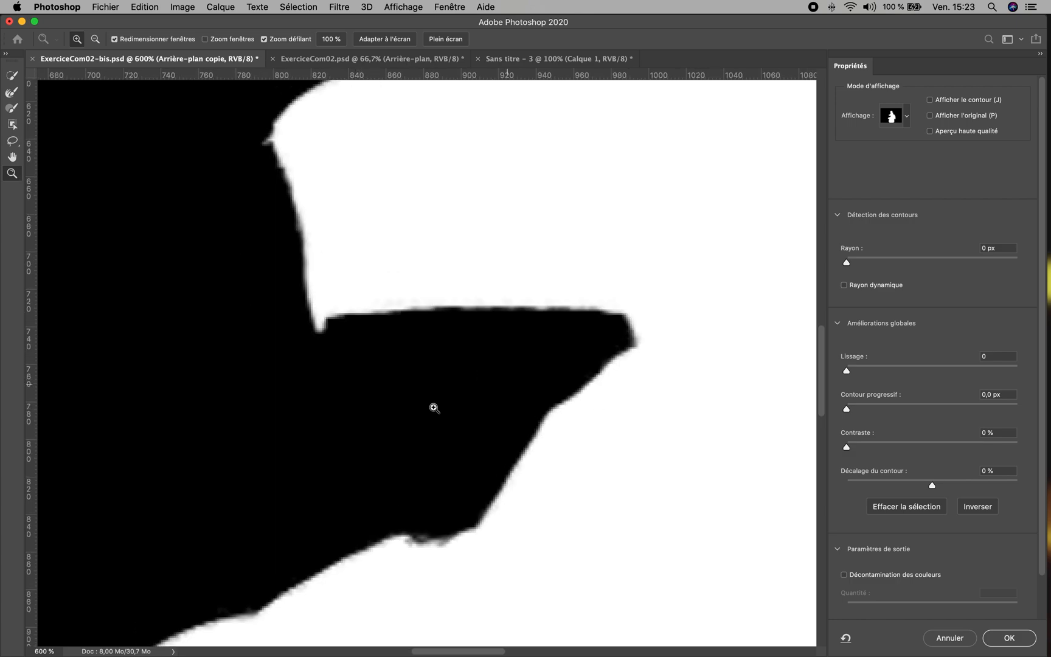
Step: Return to the overlay view and add the missing orange chest panel and upper sleeve with the Quick Selection tool
{"action": "left_click", "coordinate": [908, 117]}
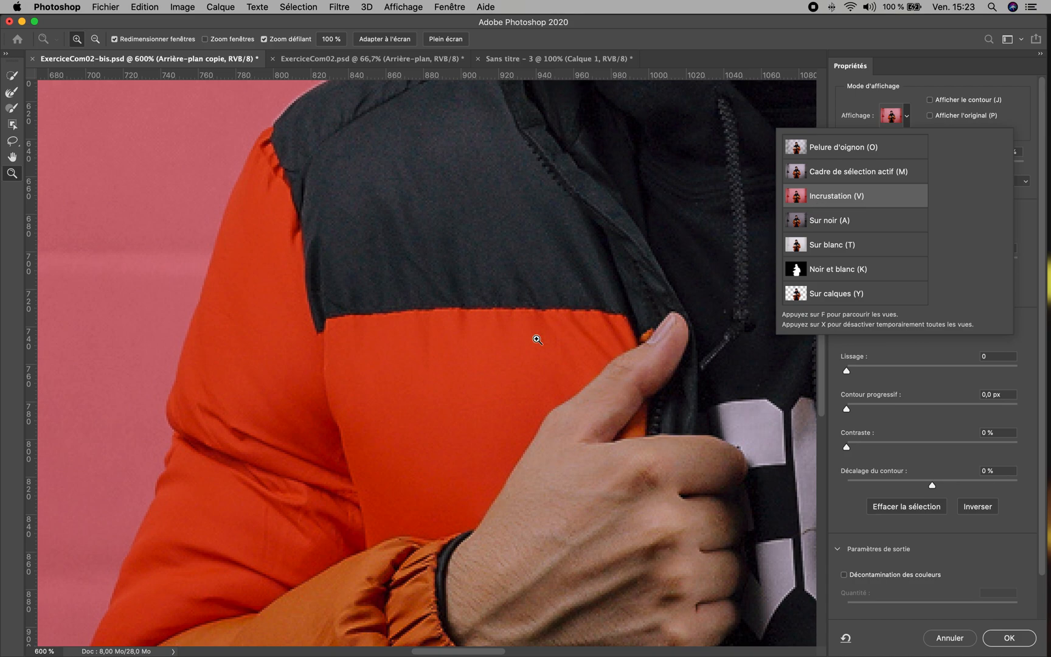
{"action": "left_click_drag", "start_coordinate": [434, 478], "coordinate": [373, 395]}
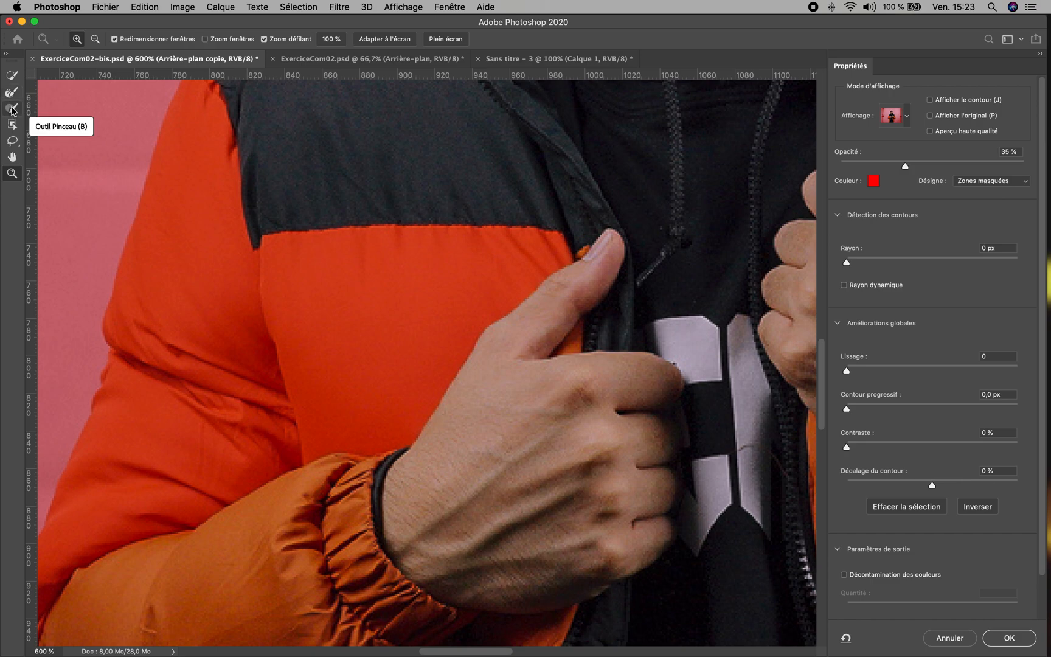
{"action": "left_click", "coordinate": [12, 77]}
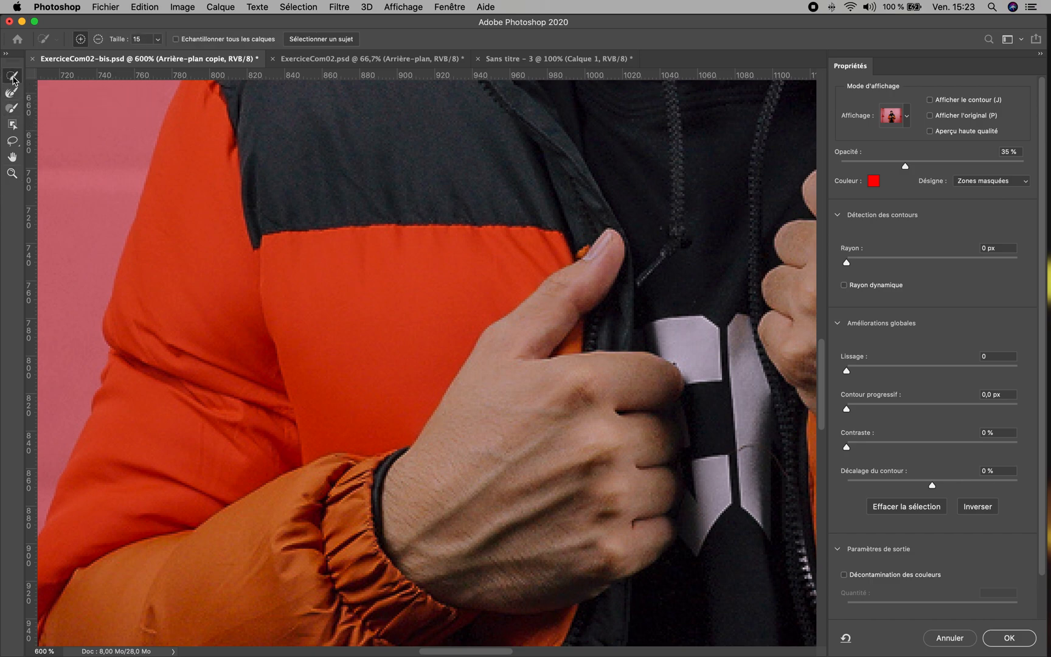
{"action": "left_click", "coordinate": [188, 248]}
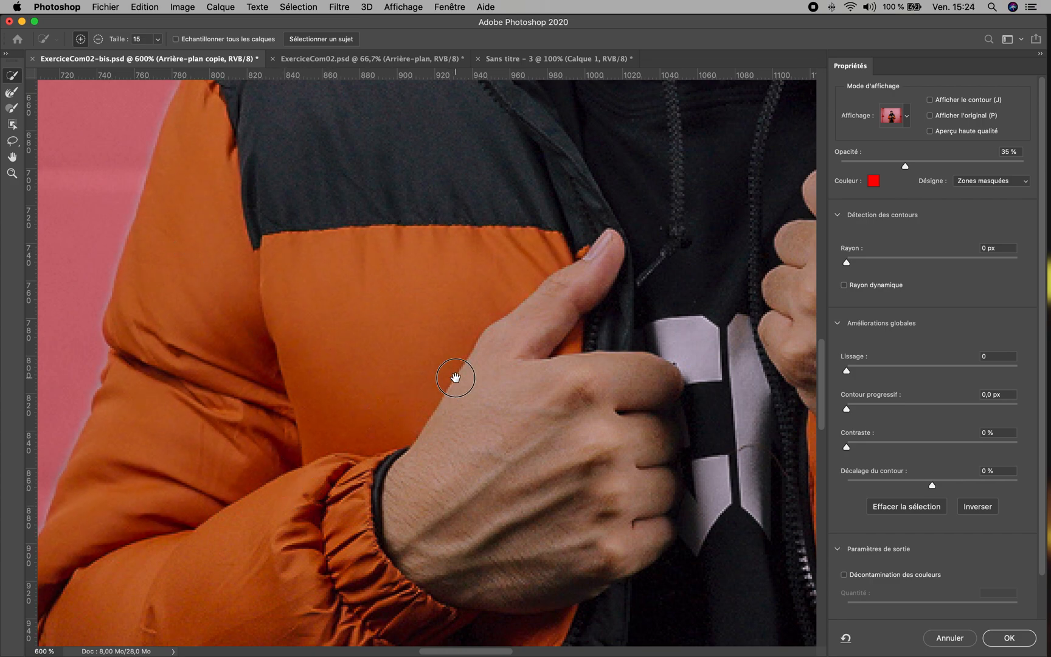
Step: Enable the dynamic radius option (Rayon dynamique) for edge detection
{"action": "left_click_drag", "start_coordinate": [456, 377], "coordinate": [629, 268]}
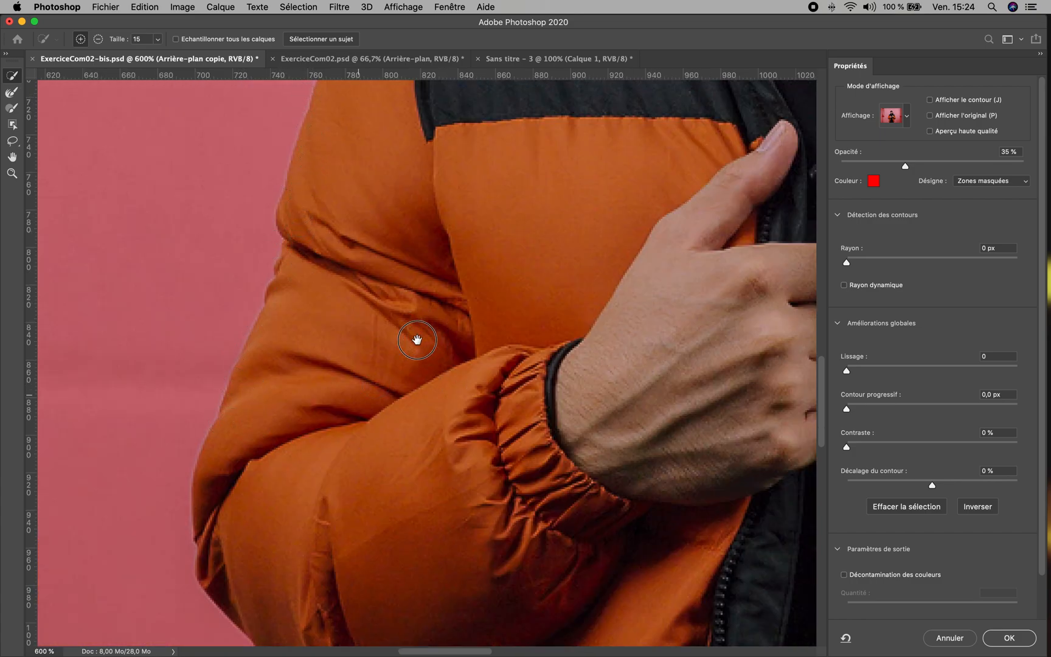
{"action": "left_click_drag", "start_coordinate": [418, 340], "coordinate": [307, 345]}
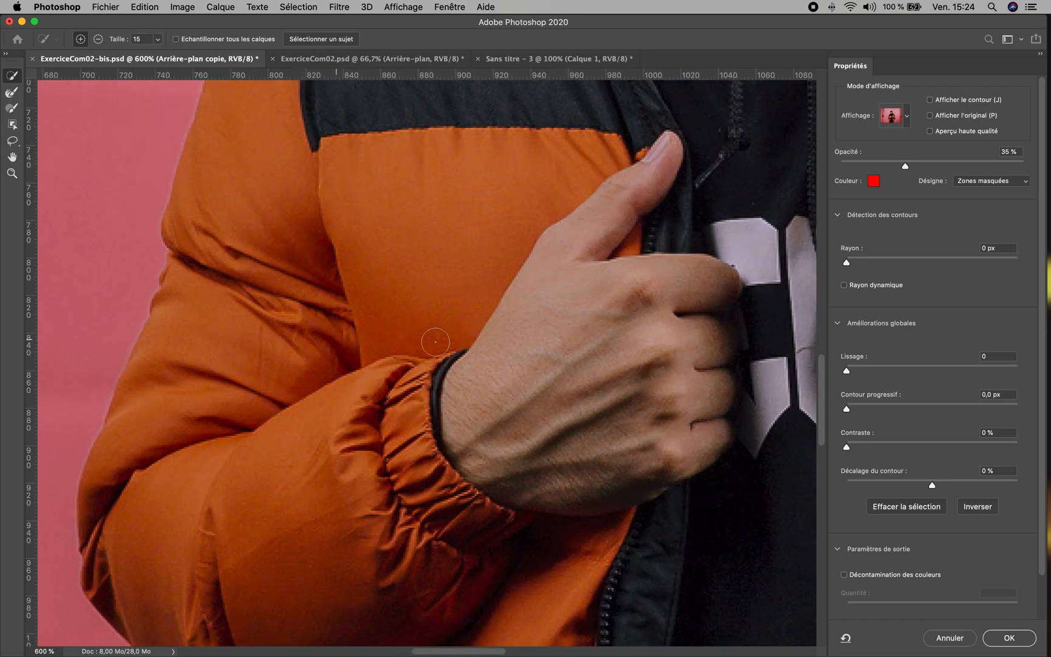
{"action": "left_click", "coordinate": [845, 285]}
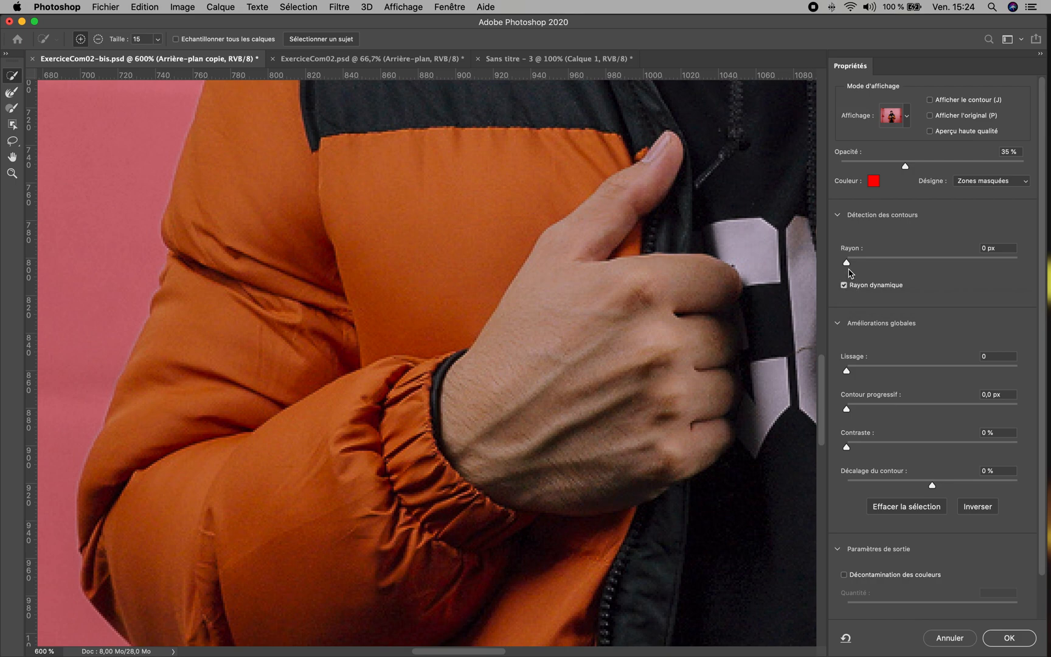
Step: Set the edge detection radius (Rayon) to 2 px and the edge contrast (Contraste) to 5 %
{"action": "left_click_drag", "start_coordinate": [848, 267], "coordinate": [849, 269]}
{"action": "left_click_drag", "start_coordinate": [846, 450], "coordinate": [852, 454]}
{"action": "left_click_drag", "start_coordinate": [238, 180], "coordinate": [254, 378]}
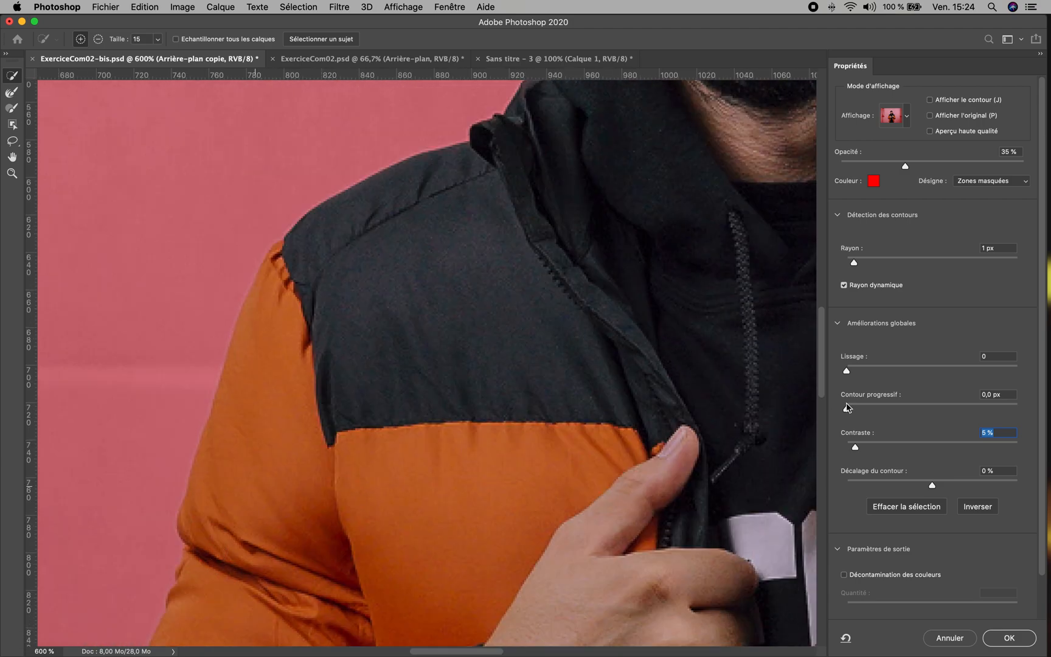
{"action": "left_click_drag", "start_coordinate": [855, 264], "coordinate": [862, 263]}
Step: Inspect the sleeve and shoulder edges in the overlay, and examine the shoulder, hood and head contours in the black-and-white view (Noir et blanc)
{"action": "scroll", "coordinate": [254, 348], "scroll_direction": "down", "scroll_amount": 5}
{"action": "scroll", "coordinate": [253, 347], "scroll_direction": "left", "scroll_amount": 2}
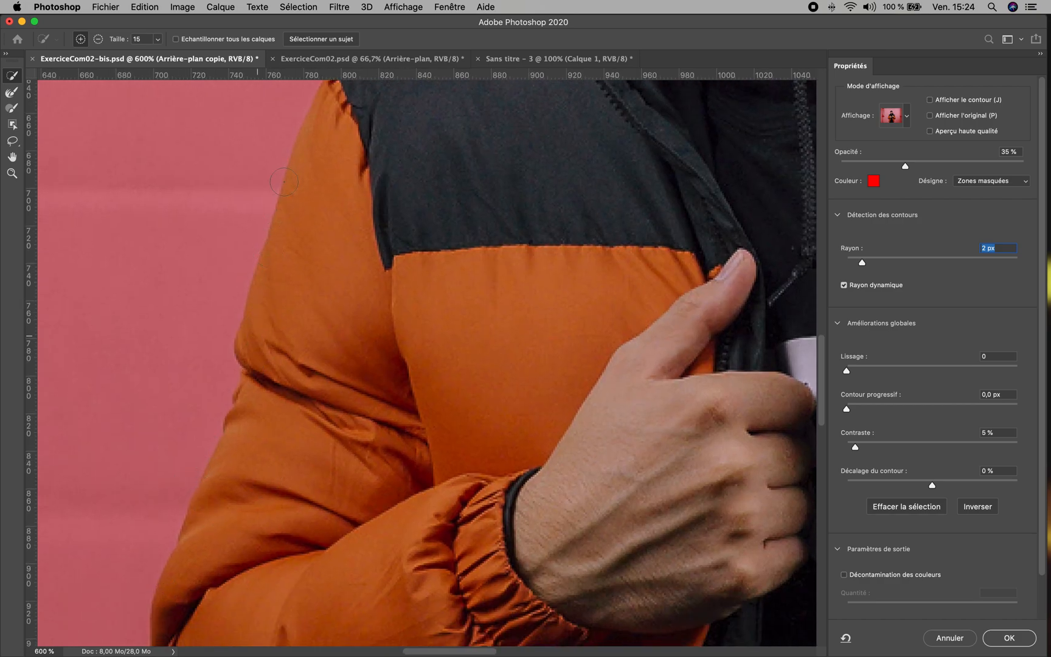
{"action": "left_click_drag", "start_coordinate": [439, 203], "coordinate": [316, 509]}
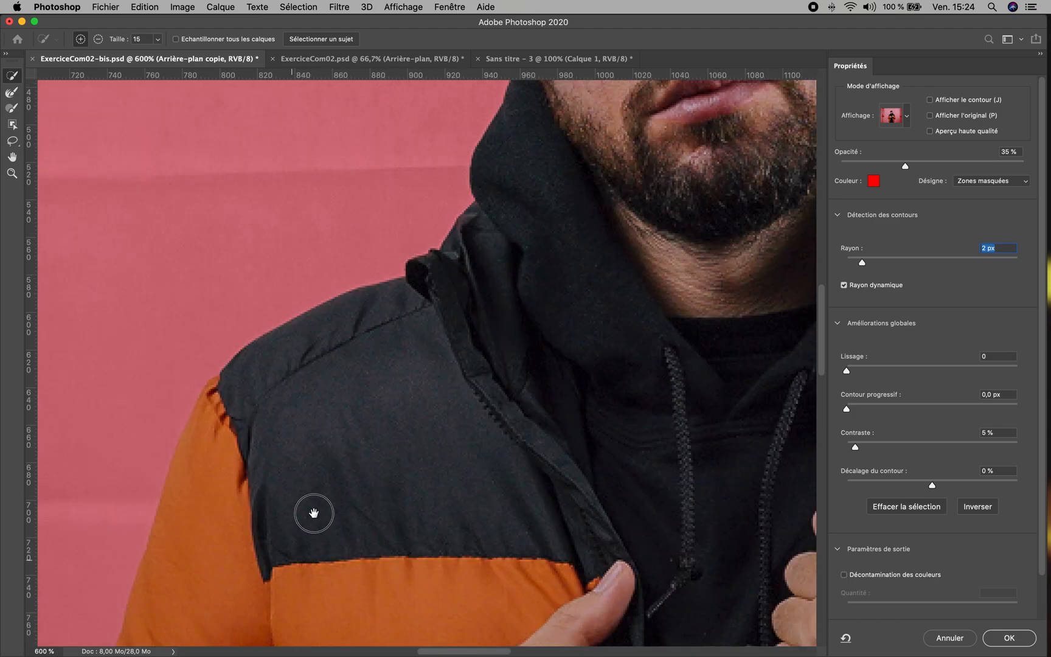
{"action": "left_click_drag", "start_coordinate": [517, 216], "coordinate": [483, 274]}
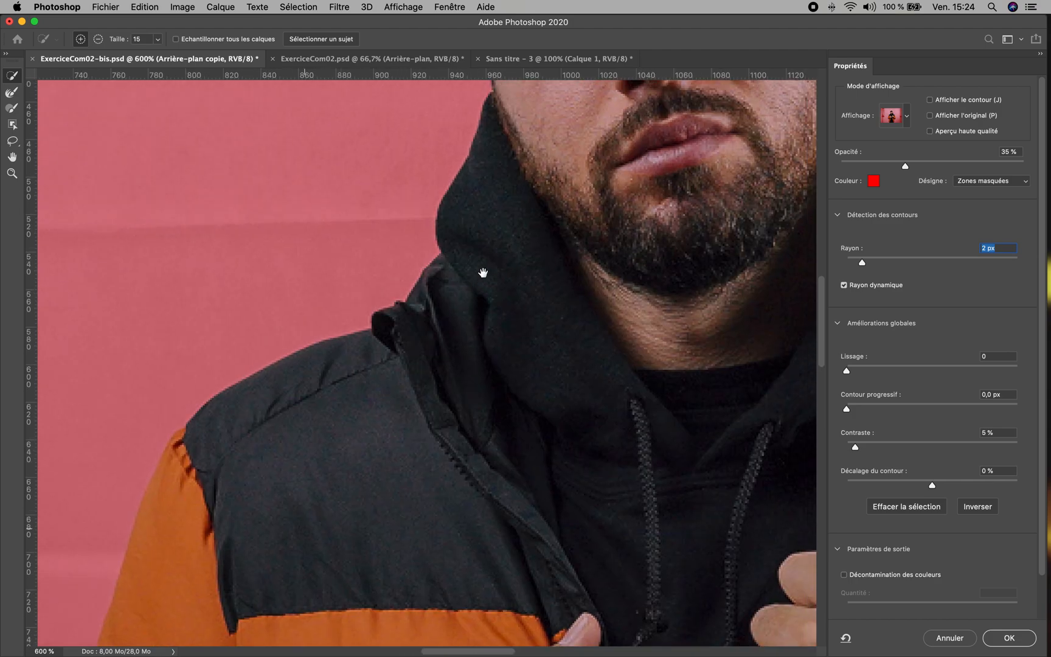
{"action": "left_click", "coordinate": [907, 118]}
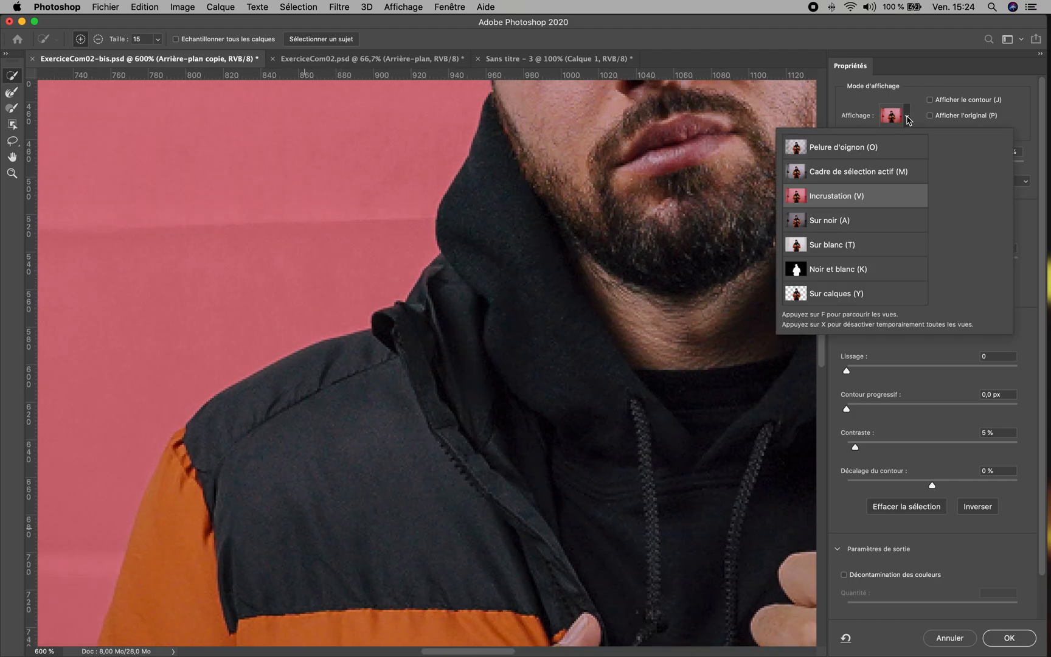
{"action": "left_click", "coordinate": [832, 269]}
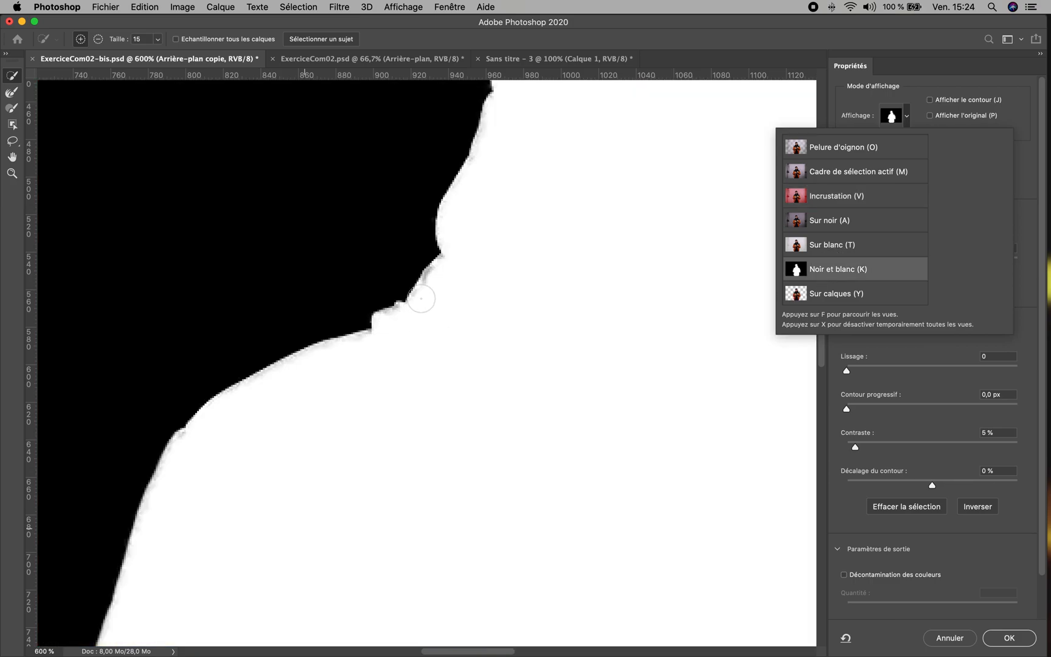
{"action": "key", "text": "space"}
{"action": "left_click_drag", "start_coordinate": [537, 173], "coordinate": [365, 385]}
{"action": "left_click_drag", "start_coordinate": [449, 211], "coordinate": [382, 225]}
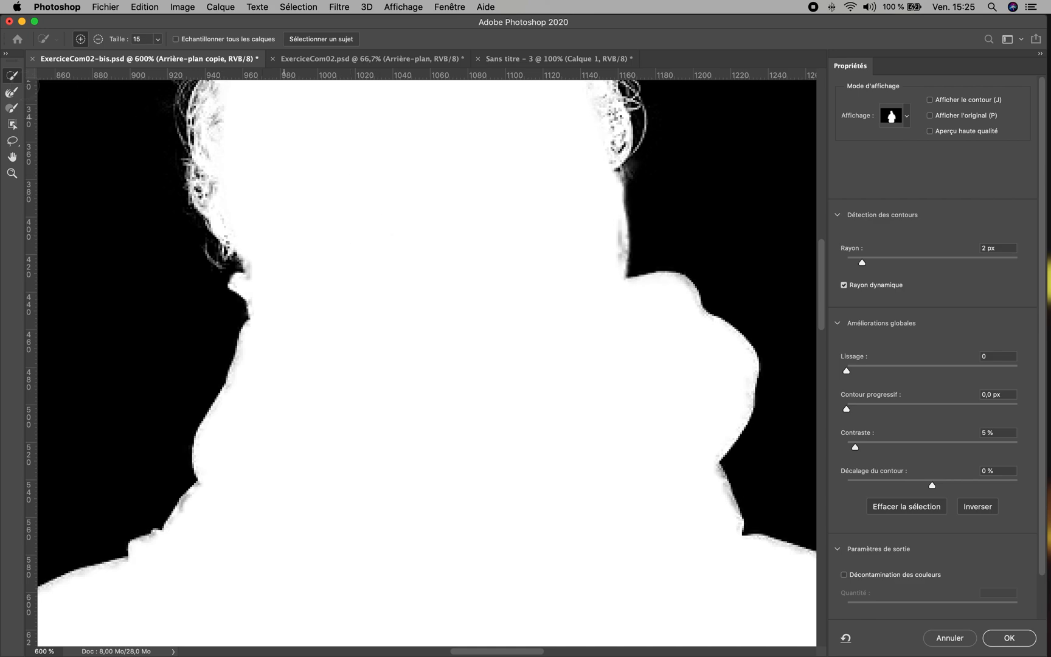
Step: With the selection brush at 7 px, paint out the grey areas along the cheek below the hair and along the opposite side of the face
{"action": "left_click", "coordinate": [12, 109]}
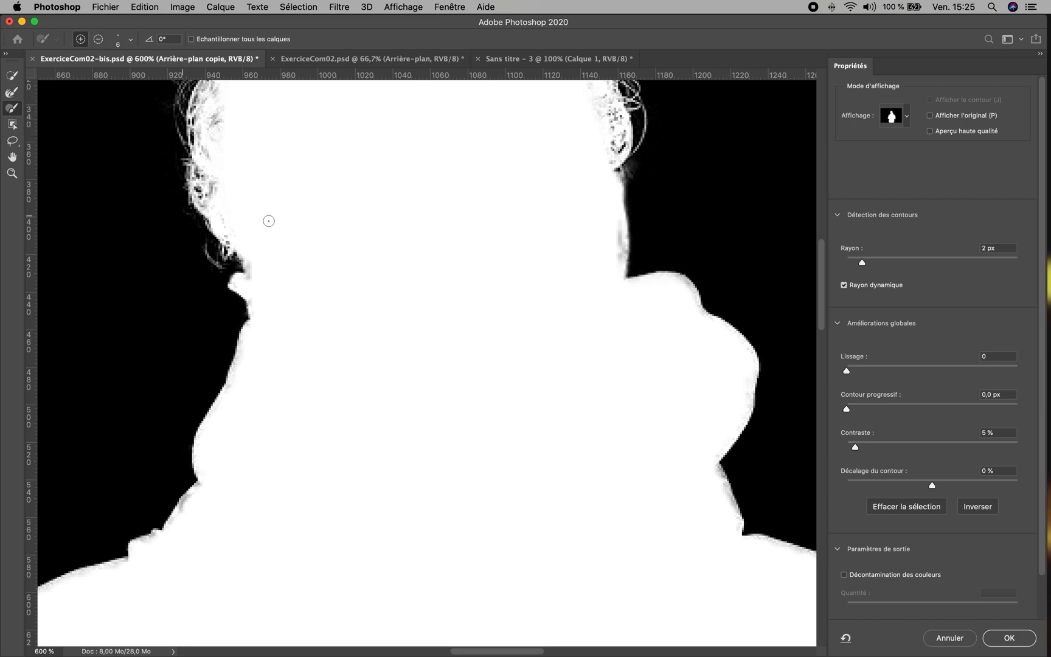
{"action": "left_click", "coordinate": [131, 41]}
{"action": "left_click_drag", "start_coordinate": [65, 74], "coordinate": [67, 73]}
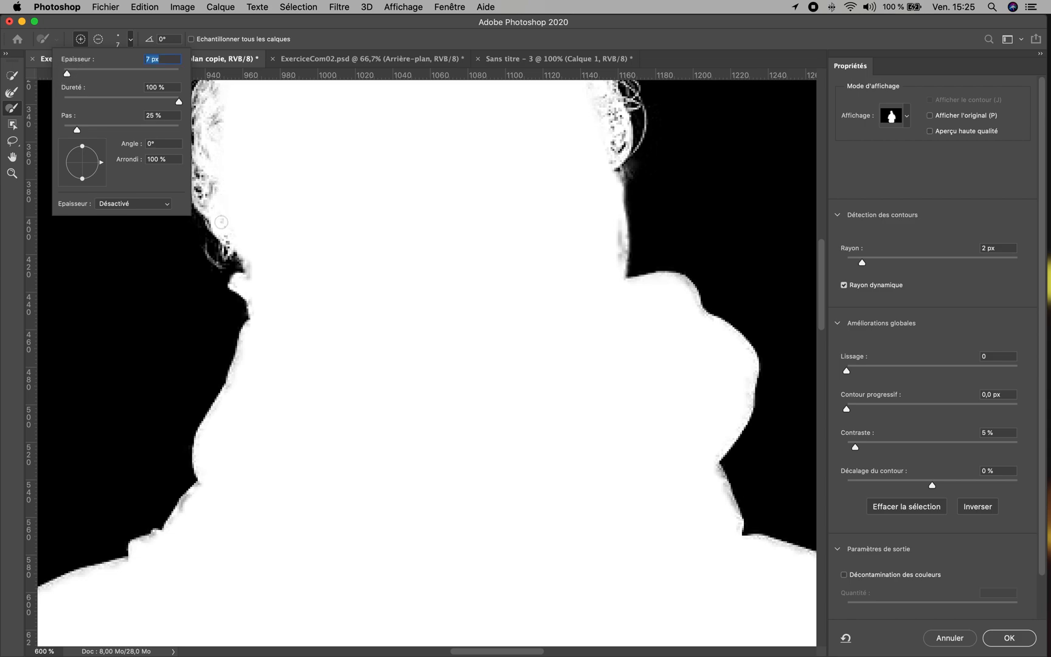
{"action": "left_click_drag", "start_coordinate": [221, 214], "coordinate": [226, 222]}
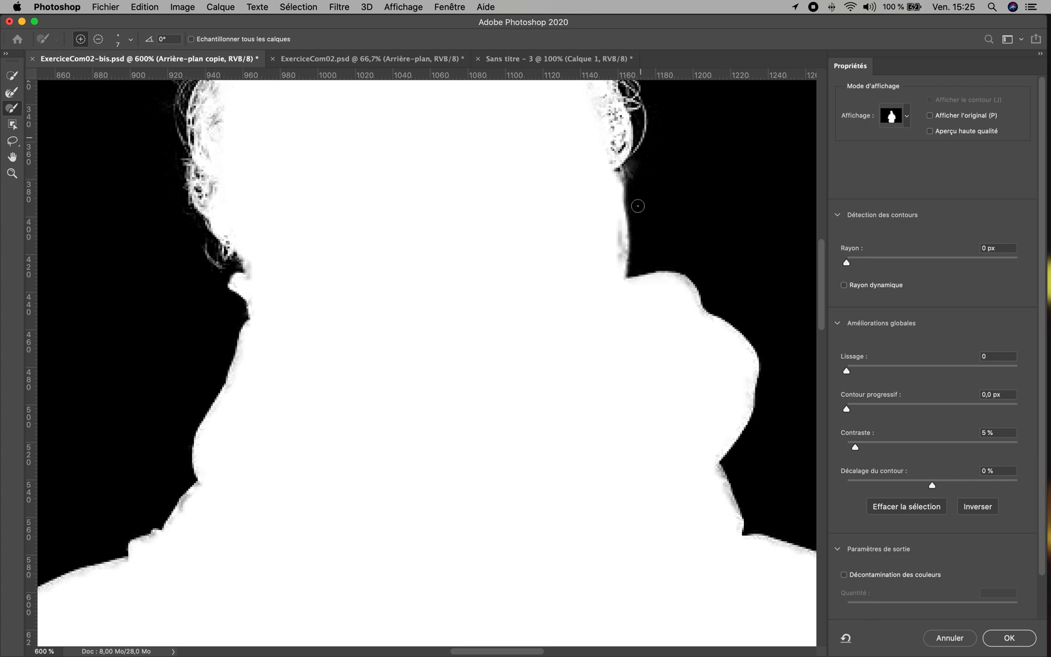
{"action": "mouse_move", "coordinate": [227, 232]}
{"action": "left_mouse_down"}
{"action": "mouse_move", "coordinate": [247, 258]}
{"action": "mouse_move", "coordinate": [250, 286]}
{"action": "mouse_move", "coordinate": [237, 275]}
{"action": "mouse_move", "coordinate": [253, 305]}
{"action": "mouse_move", "coordinate": [240, 281]}
{"action": "left_mouse_up"}
{"action": "mouse_move", "coordinate": [615, 222]}
{"action": "left_mouse_down"}
{"action": "mouse_move", "coordinate": [618, 264]}
{"action": "mouse_move", "coordinate": [610, 178]}
{"action": "mouse_move", "coordinate": [618, 282]}
{"action": "mouse_move", "coordinate": [681, 293]}
{"action": "mouse_move", "coordinate": [674, 280]}
{"action": "mouse_move", "coordinate": [700, 320]}
{"action": "left_mouse_up"}
Step: Paint over the grey fringe along the left edge of the hood, down towards the collar
{"action": "key", "text": "space"}
{"action": "left_click_drag", "start_coordinate": [297, 428], "coordinate": [385, 235]}
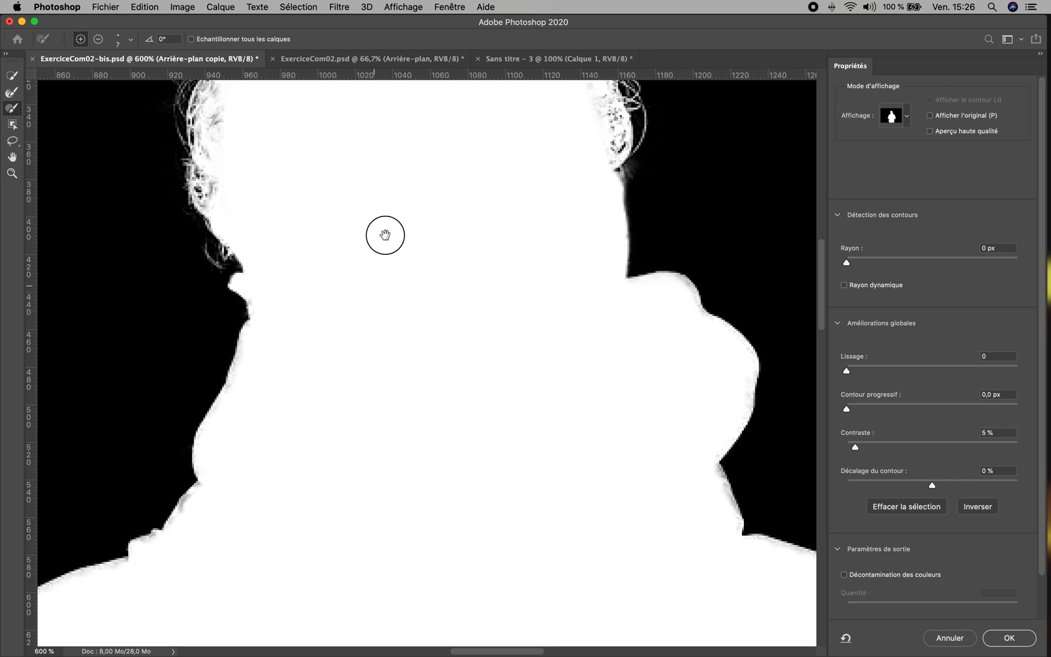
{"action": "scroll", "coordinate": [394, 190], "scroll_direction": "left", "scroll_amount": 3}
{"action": "scroll", "coordinate": [381, 137], "scroll_direction": "down", "scroll_amount": 5}
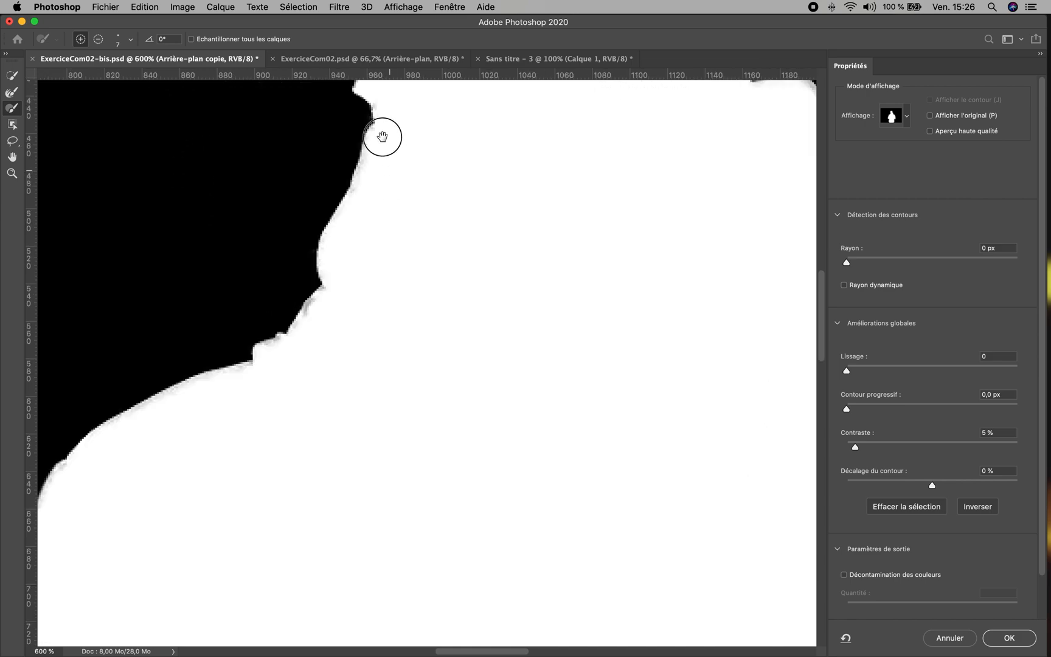
{"action": "scroll", "coordinate": [363, 150], "scroll_direction": "right", "scroll_amount": 5}
{"action": "scroll", "coordinate": [336, 180], "scroll_direction": "up", "scroll_amount": 3}
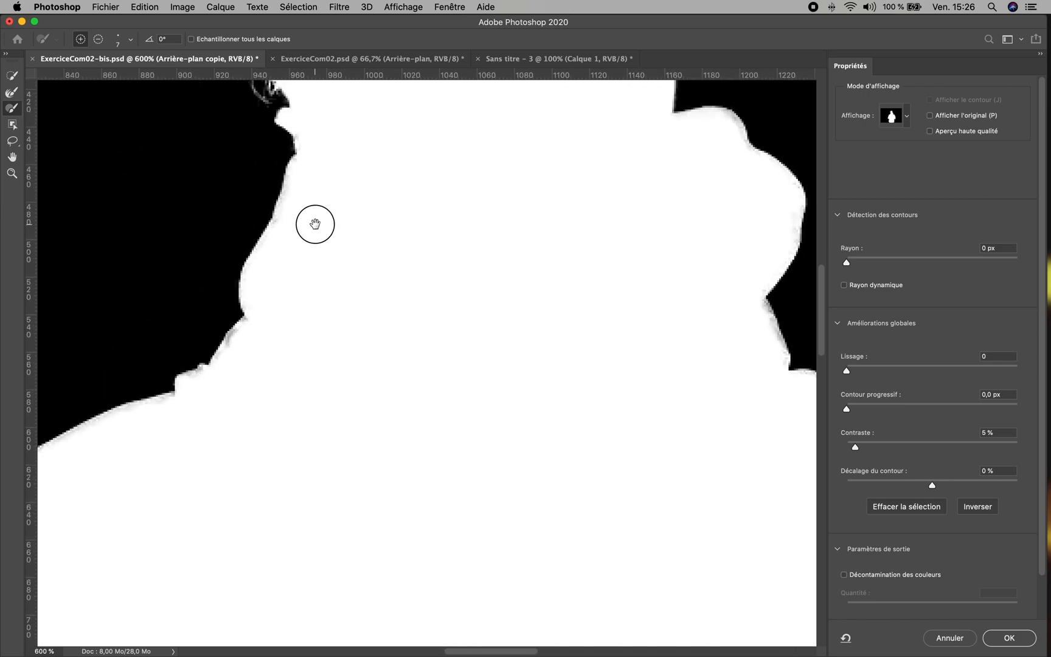
{"action": "scroll", "coordinate": [320, 183], "scroll_direction": "down", "scroll_amount": 3}
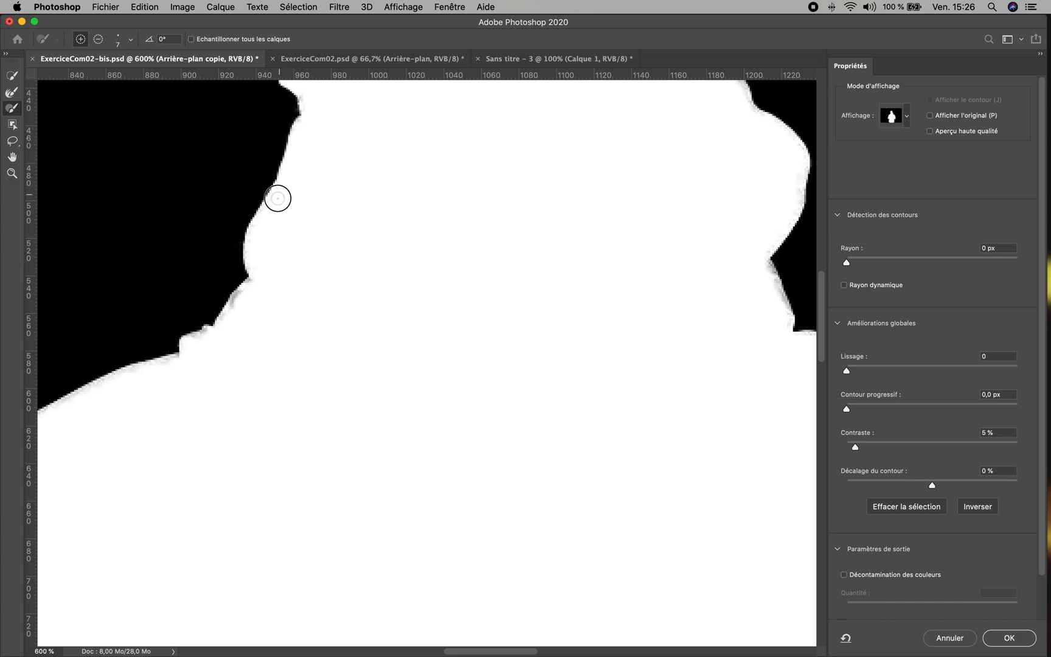
{"action": "mouse_move", "coordinate": [259, 224]}
{"action": "left_mouse_down"}
{"action": "mouse_move", "coordinate": [251, 255]}
{"action": "mouse_move", "coordinate": [260, 280]}
{"action": "mouse_move", "coordinate": [235, 300]}
{"action": "mouse_move", "coordinate": [251, 291]}
{"action": "left_mouse_up"}
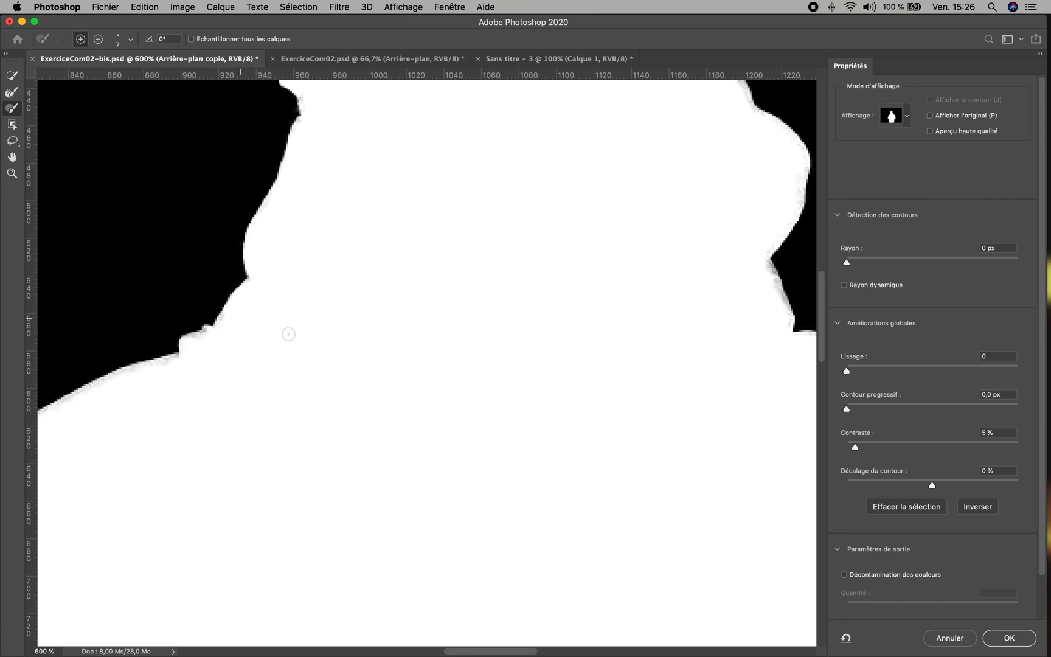
Step: Fill in the grey fringe along the left collar, shoulder and top of the sleeve with the brush
{"action": "scroll", "coordinate": [372, 170], "scroll_direction": "down", "scroll_amount": 5}
{"action": "scroll", "coordinate": [372, 170], "scroll_direction": "left", "scroll_amount": 2}
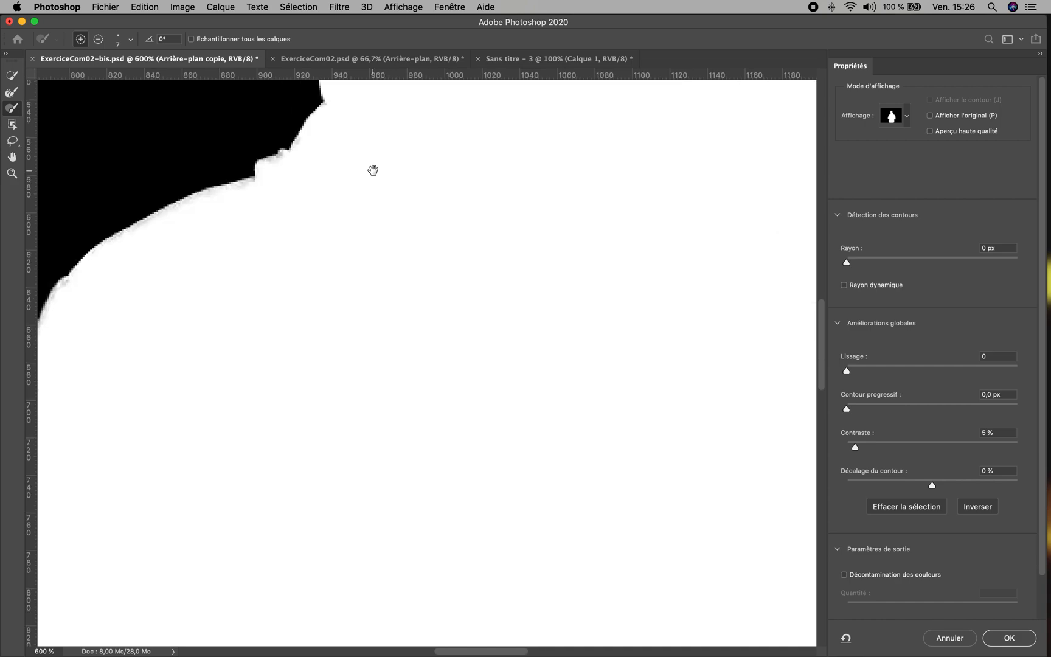
{"action": "left_click_drag", "start_coordinate": [272, 164], "coordinate": [306, 138]}
{"action": "left_click_drag", "start_coordinate": [114, 242], "coordinate": [250, 185]}
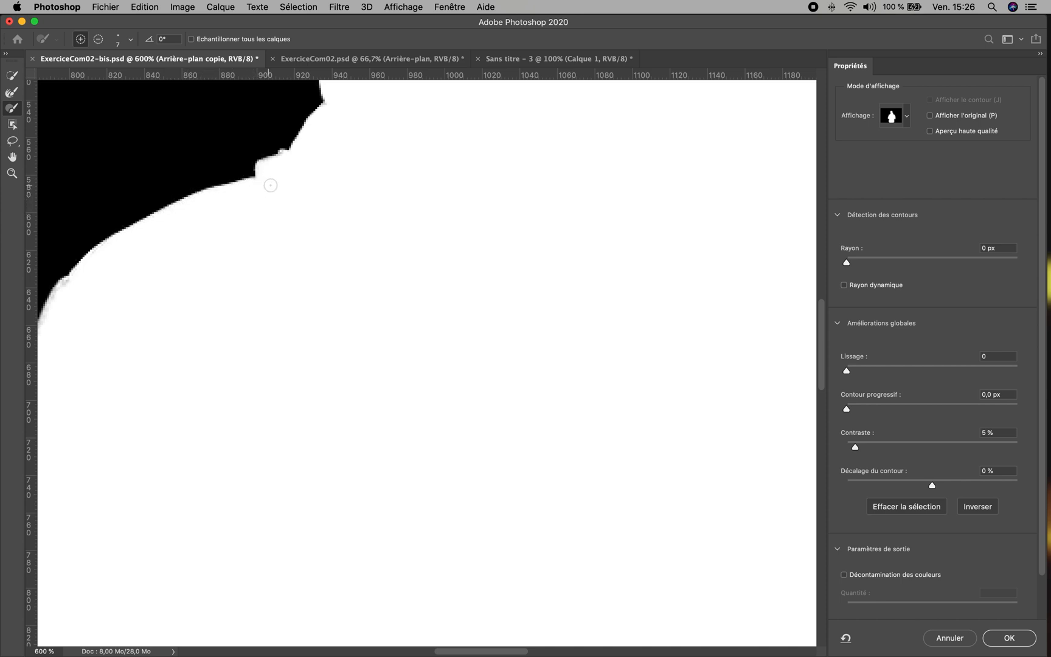
{"action": "scroll", "coordinate": [411, 157], "scroll_direction": "left", "scroll_amount": 5}
{"action": "scroll", "coordinate": [410, 157], "scroll_direction": "down", "scroll_amount": 3}
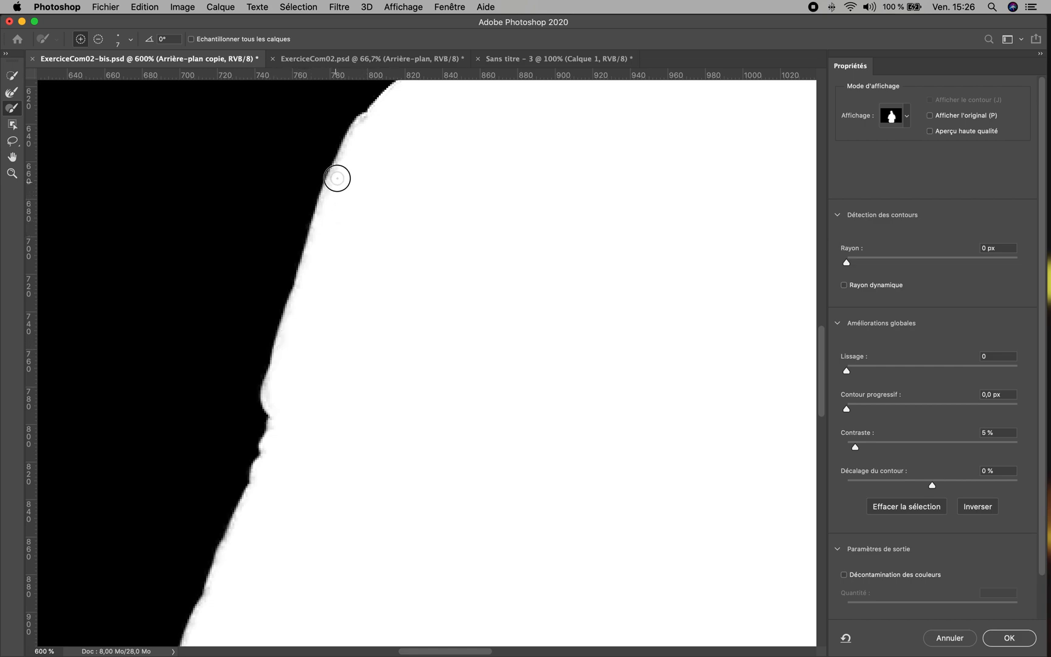
{"action": "mouse_move", "coordinate": [349, 159]}
{"action": "left_mouse_down"}
{"action": "mouse_move", "coordinate": [365, 125]}
{"action": "mouse_move", "coordinate": [357, 135]}
{"action": "left_mouse_up"}
Step: Brush the outer edge of the right sleeve to solid white, from the upper arm down to the elbow
{"action": "left_click_drag", "start_coordinate": [571, 293], "coordinate": [288, 231]}
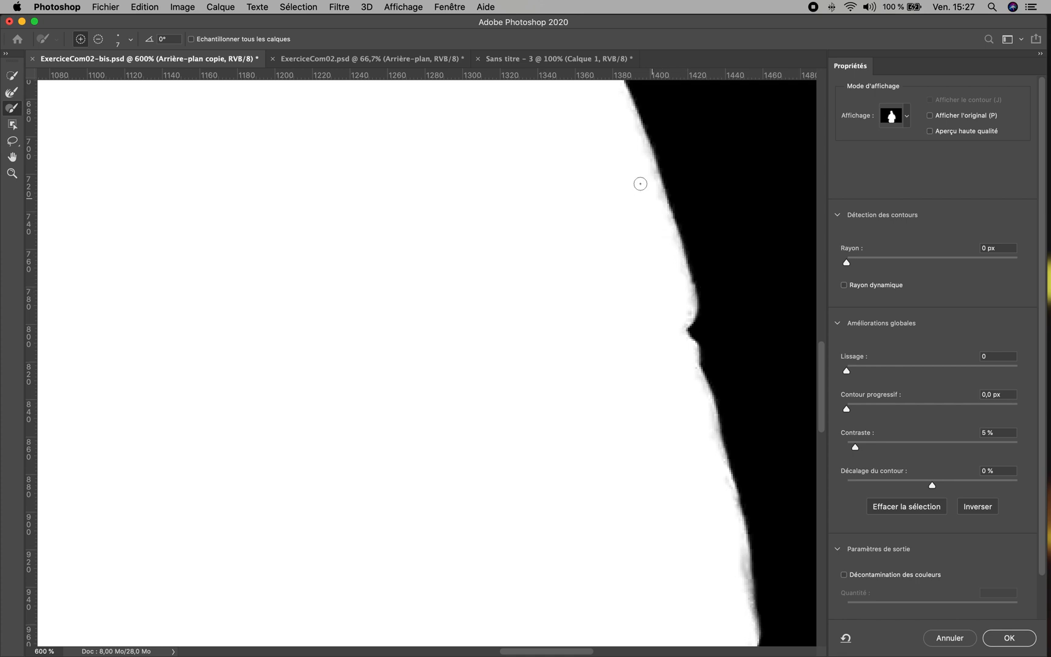
{"action": "left_click_drag", "start_coordinate": [636, 132], "coordinate": [687, 320]}
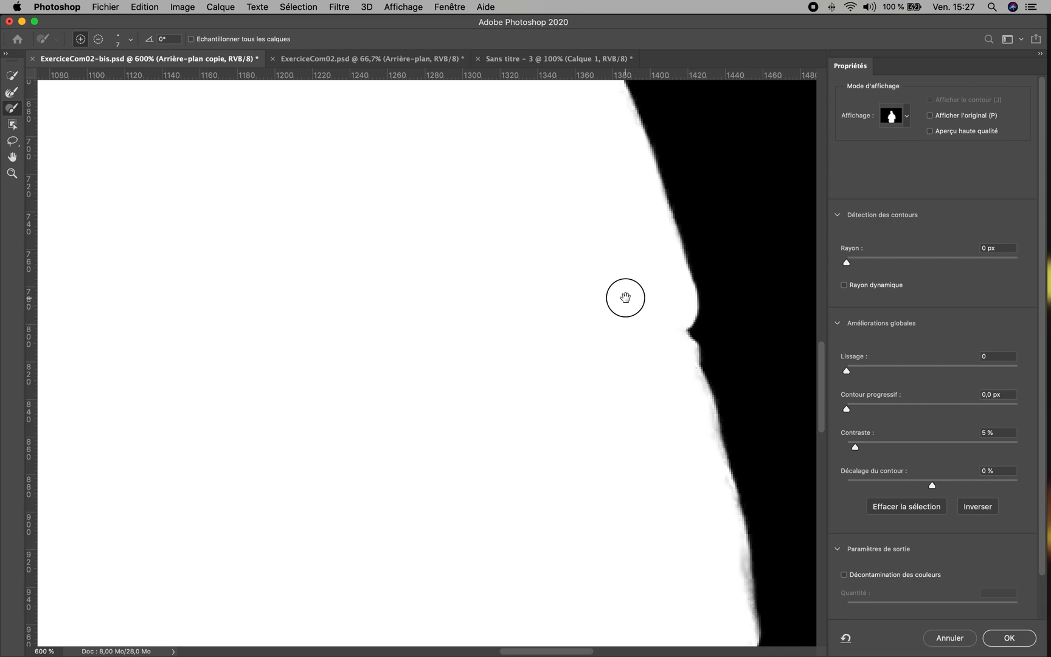
{"action": "left_click_drag", "start_coordinate": [624, 293], "coordinate": [599, 235]}
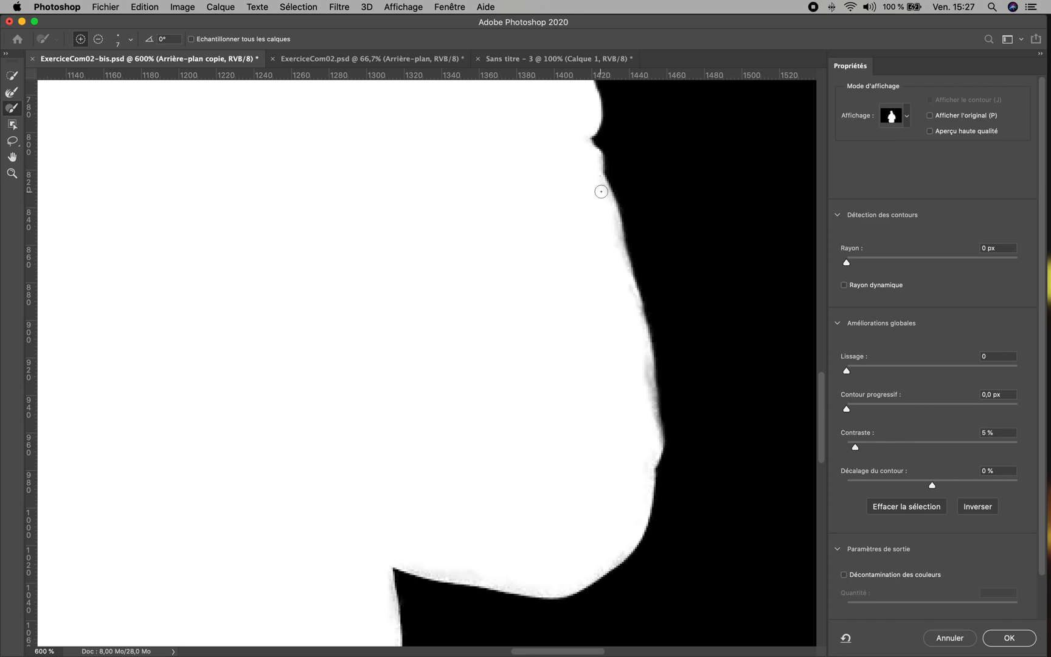
{"action": "mouse_move", "coordinate": [602, 188]}
{"action": "left_mouse_down"}
{"action": "mouse_move", "coordinate": [650, 385]}
{"action": "mouse_move", "coordinate": [653, 443]}
{"action": "mouse_move", "coordinate": [641, 507]}
{"action": "left_mouse_up"}
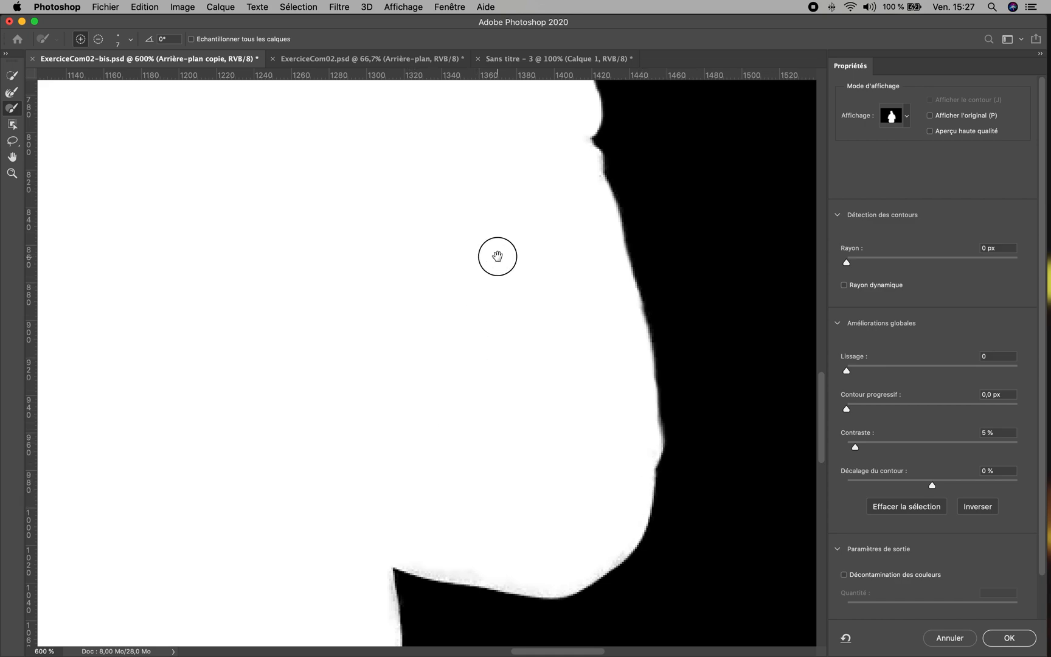
Step: Paint over the grey specks along the underside of the right sleeve, below the elbow
{"action": "scroll", "coordinate": [495, 253], "scroll_direction": "left", "scroll_amount": 5}
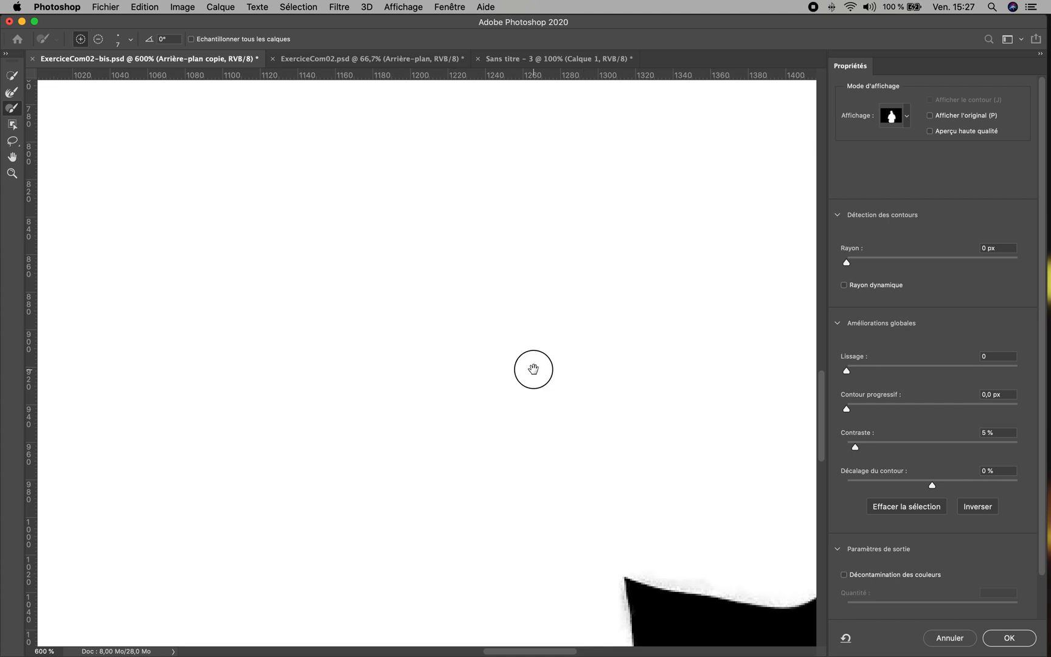
{"action": "scroll", "coordinate": [399, 322], "scroll_direction": "right", "scroll_amount": 5}
{"action": "scroll", "coordinate": [399, 323], "scroll_direction": "down", "scroll_amount": 3}
{"action": "left_click_drag", "start_coordinate": [398, 325], "coordinate": [400, 327]}
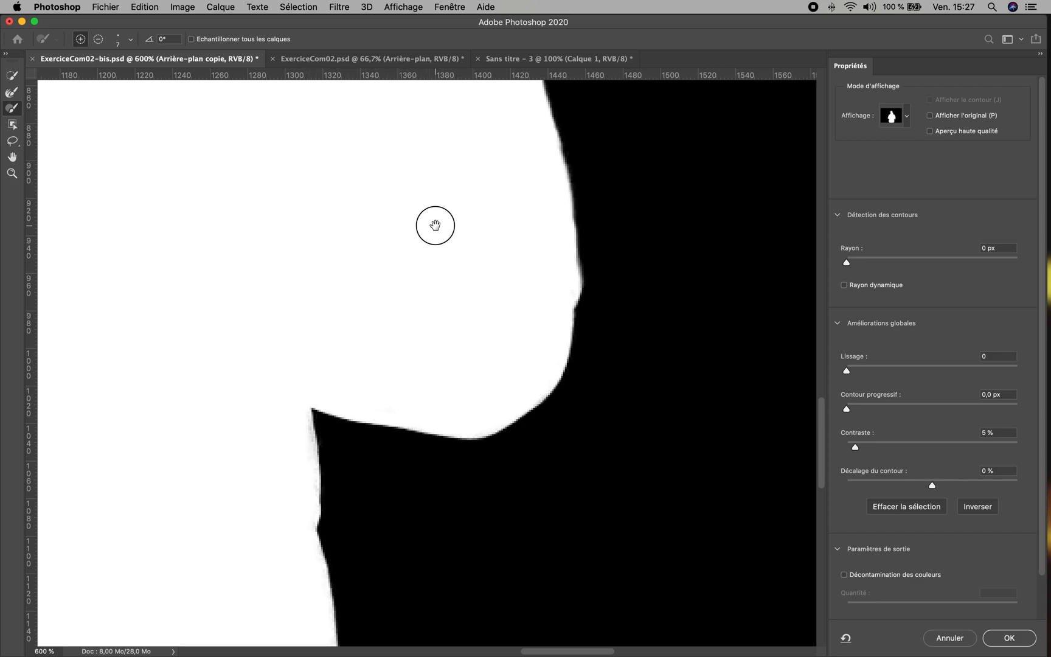
Step: Clean the grey fringe along the right side of the torso, from below the sleeve down to the hem
{"action": "left_click_drag", "start_coordinate": [286, 366], "coordinate": [434, 225]}
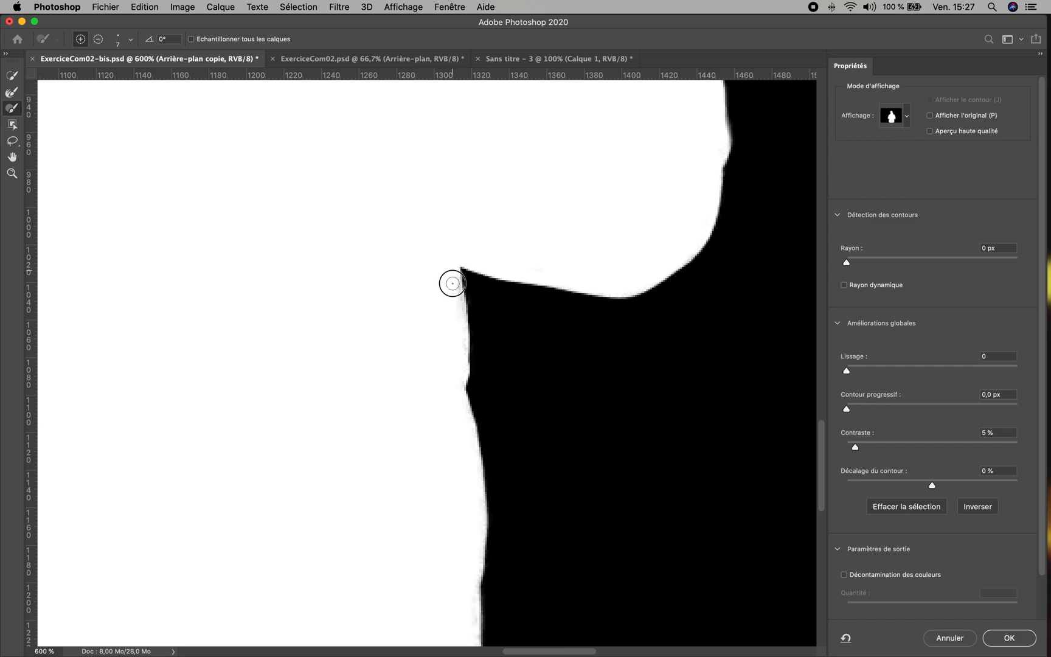
{"action": "left_click_drag", "start_coordinate": [458, 318], "coordinate": [520, 227]}
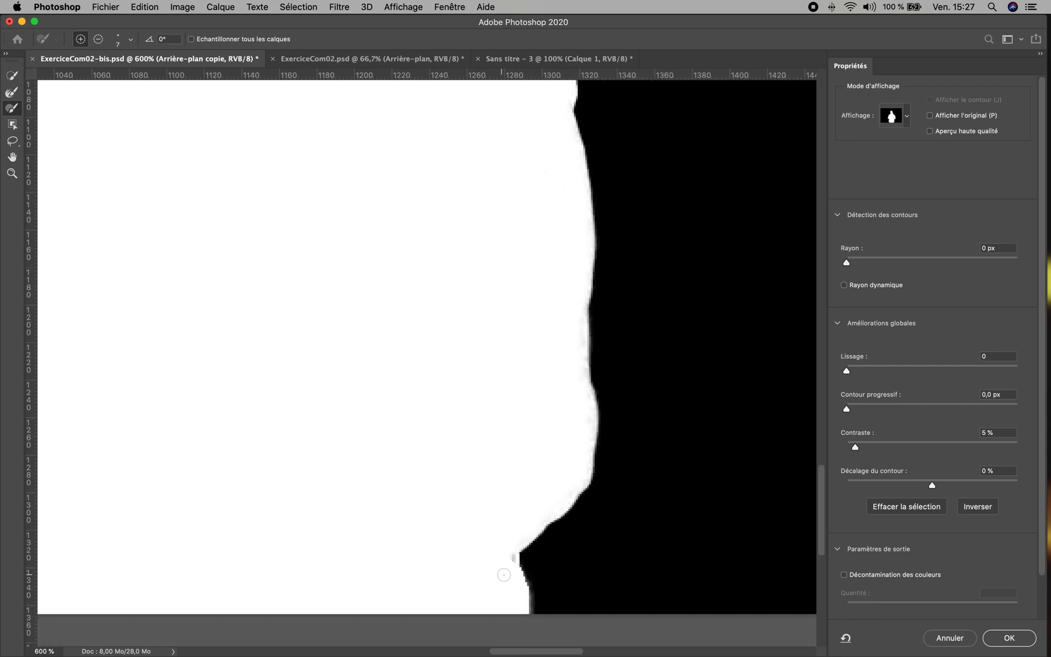
{"action": "mouse_move", "coordinate": [512, 567]}
{"action": "left_mouse_down"}
{"action": "mouse_move", "coordinate": [511, 549]}
{"action": "mouse_move", "coordinate": [578, 479]}
{"action": "mouse_move", "coordinate": [587, 455]}
{"action": "left_mouse_up"}
{"action": "left_click_drag", "start_coordinate": [585, 399], "coordinate": [587, 426]}
{"action": "left_click_drag", "start_coordinate": [577, 323], "coordinate": [577, 385]}
Step: Paint the left edge below the jacket's hem solid down to the image's lower border, and undo the last stroke along the torso
{"action": "left_click_drag", "start_coordinate": [280, 449], "coordinate": [696, 352]}
{"action": "left_click_drag", "start_coordinate": [168, 379], "coordinate": [256, 367]}
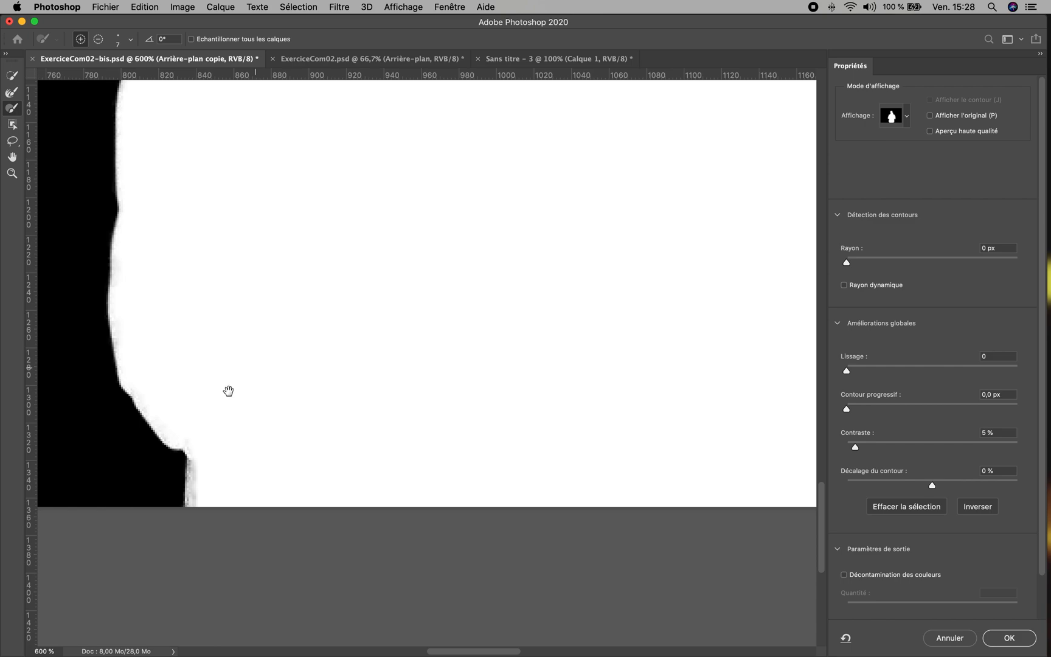
{"action": "left_click_drag", "start_coordinate": [187, 439], "coordinate": [192, 508]}
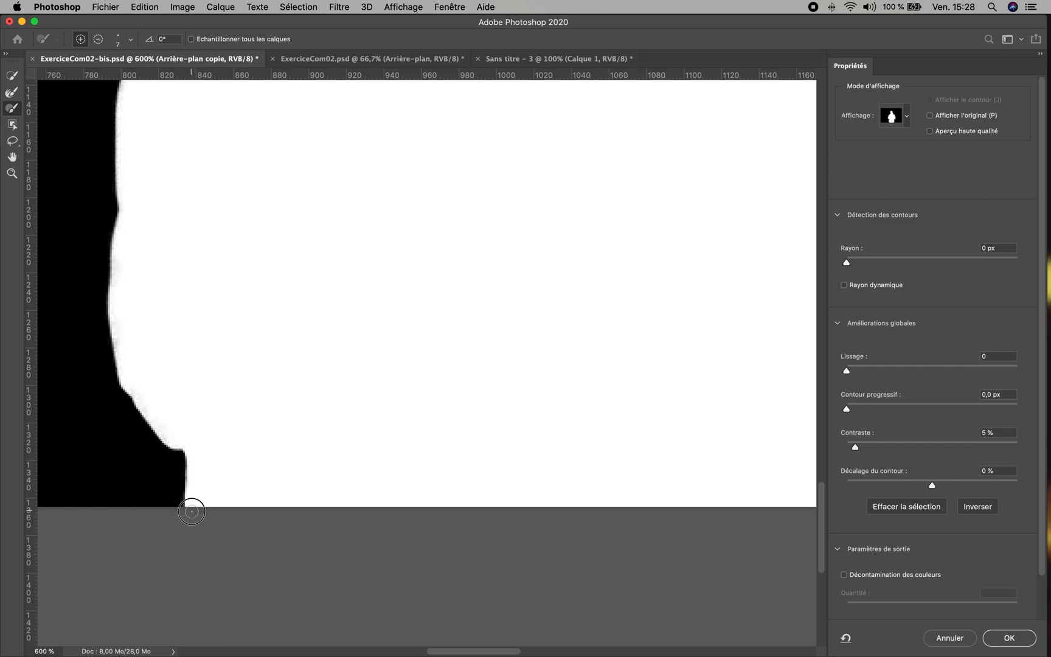
{"action": "left_click_drag", "start_coordinate": [129, 379], "coordinate": [116, 319]}
{"action": "key", "text": "super+z"}
Step: Examine the left contour from the waist up along the sleeve and shoulder to the hood
{"action": "scroll", "coordinate": [340, 487], "scroll_direction": "up", "scroll_amount": 10}
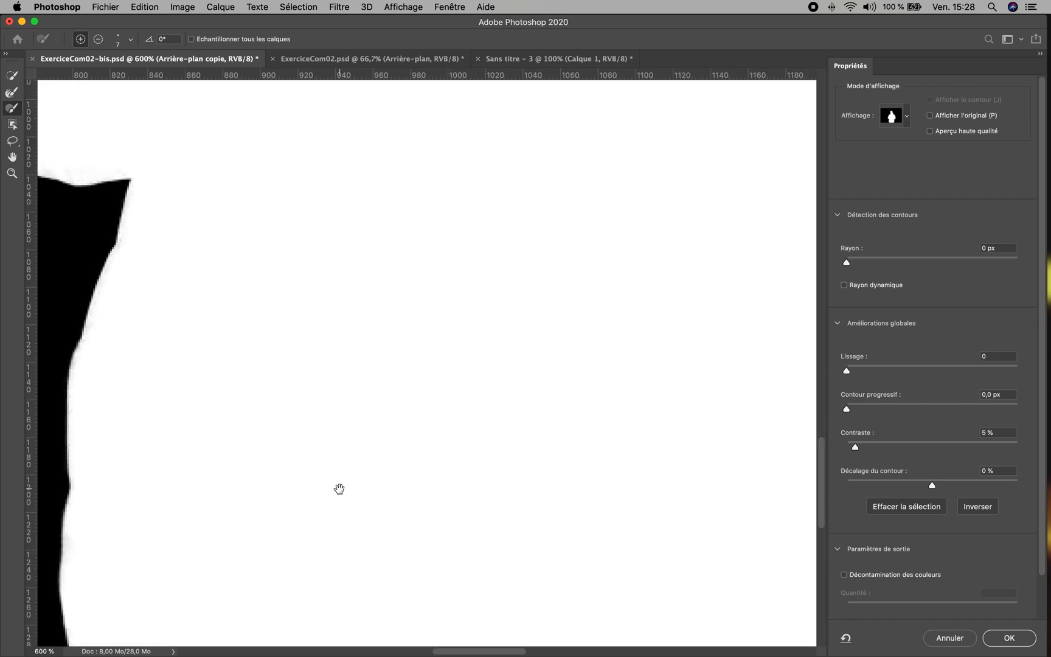
{"action": "scroll", "coordinate": [486, 518], "scroll_direction": "up", "scroll_amount": 5}
{"action": "scroll", "coordinate": [487, 518], "scroll_direction": "left", "scroll_amount": 4}
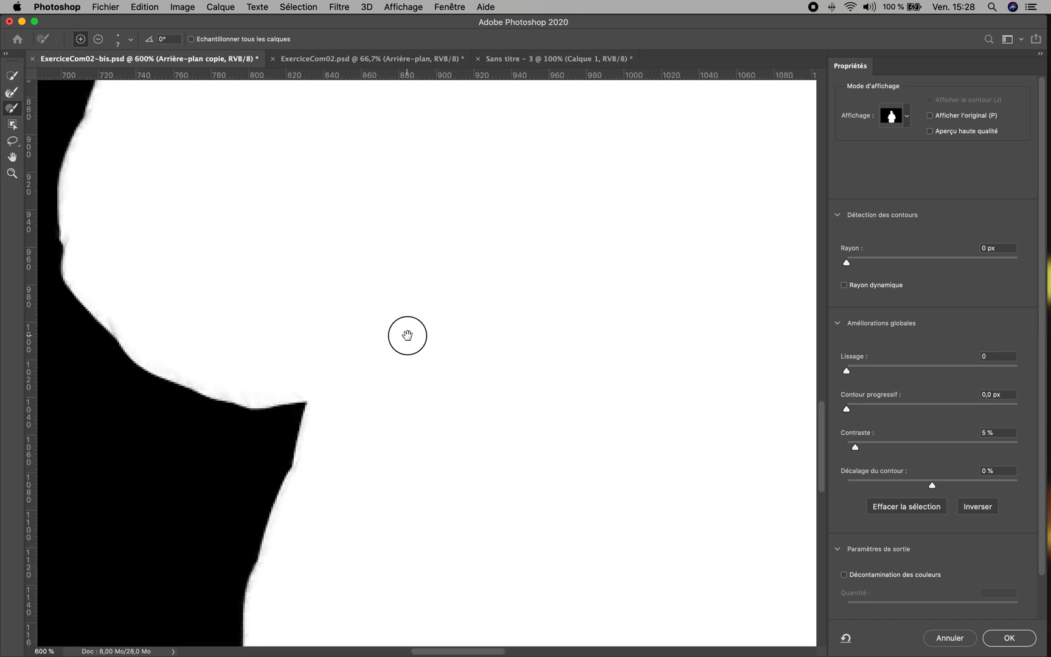
{"action": "scroll", "coordinate": [402, 443], "scroll_direction": "up", "scroll_amount": 15}
{"action": "scroll", "coordinate": [402, 443], "scroll_direction": "right", "scroll_amount": 2}
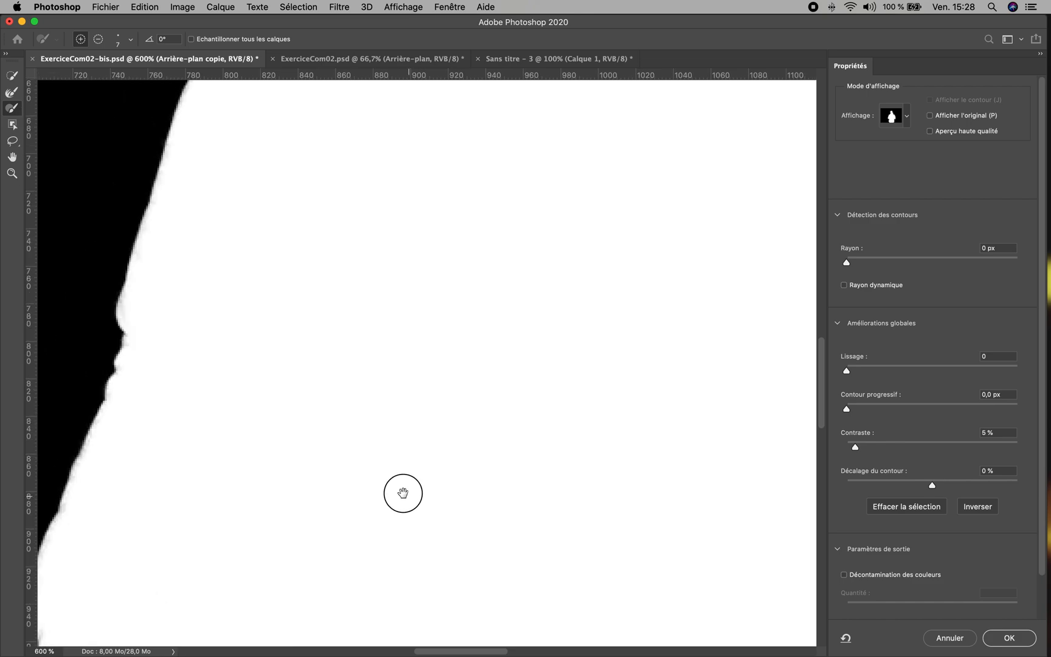
{"action": "scroll", "coordinate": [406, 387], "scroll_direction": "up", "scroll_amount": 15}
{"action": "scroll", "coordinate": [406, 386], "scroll_direction": "right", "scroll_amount": 6}
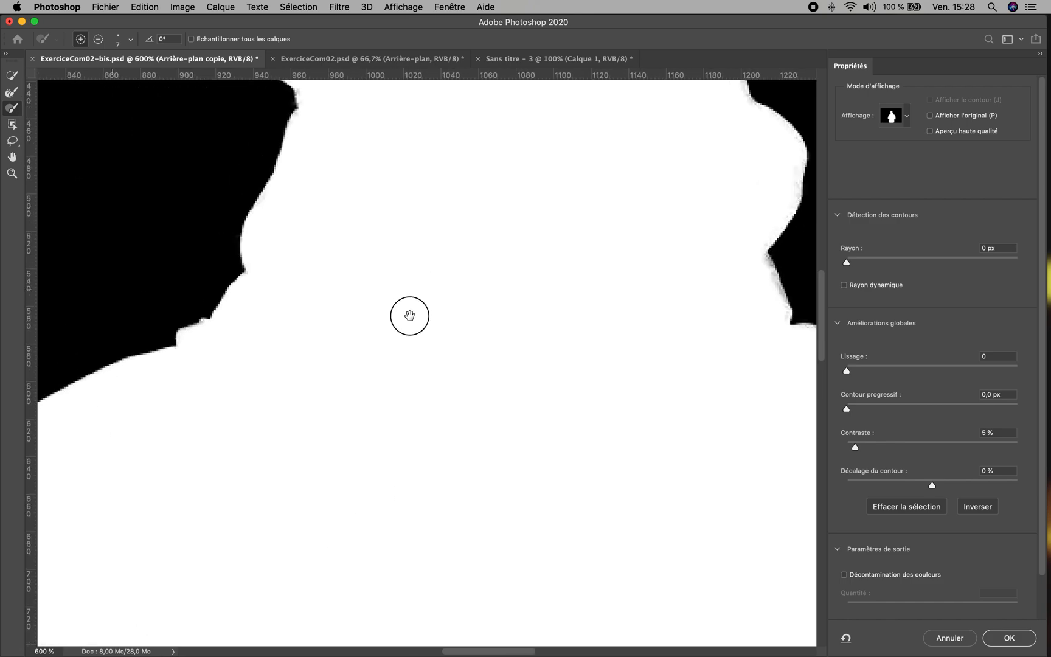
Step: Try a brush stroke over the loose curls on the left side of the hair
{"action": "scroll", "coordinate": [388, 430], "scroll_direction": "up", "scroll_amount": 10}
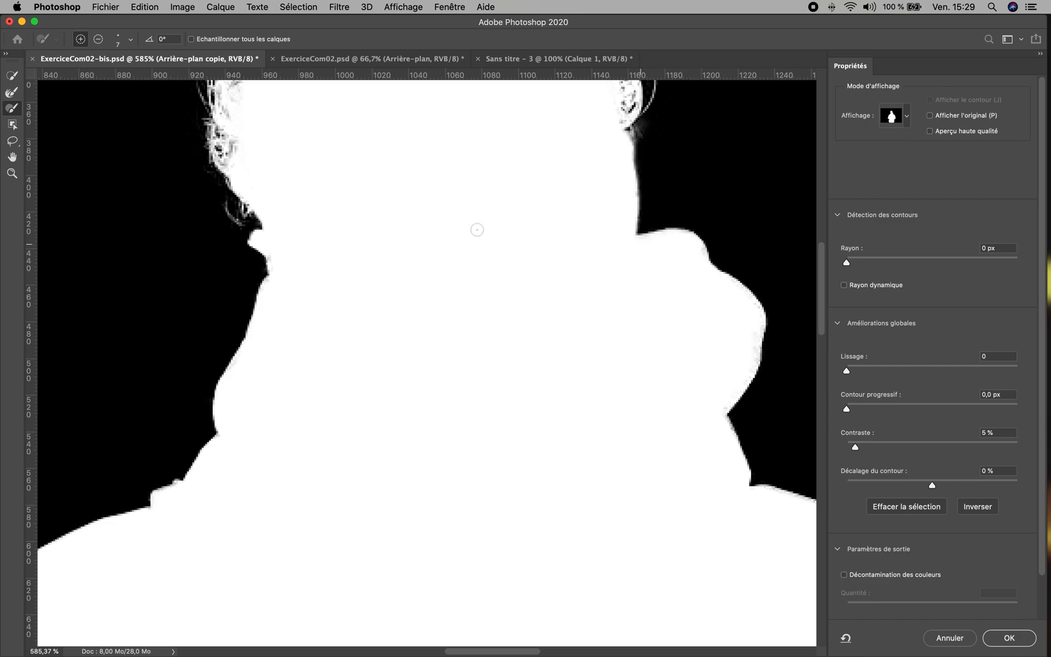
{"action": "scroll", "coordinate": [383, 409], "scroll_direction": "up", "scroll_amount": 5}
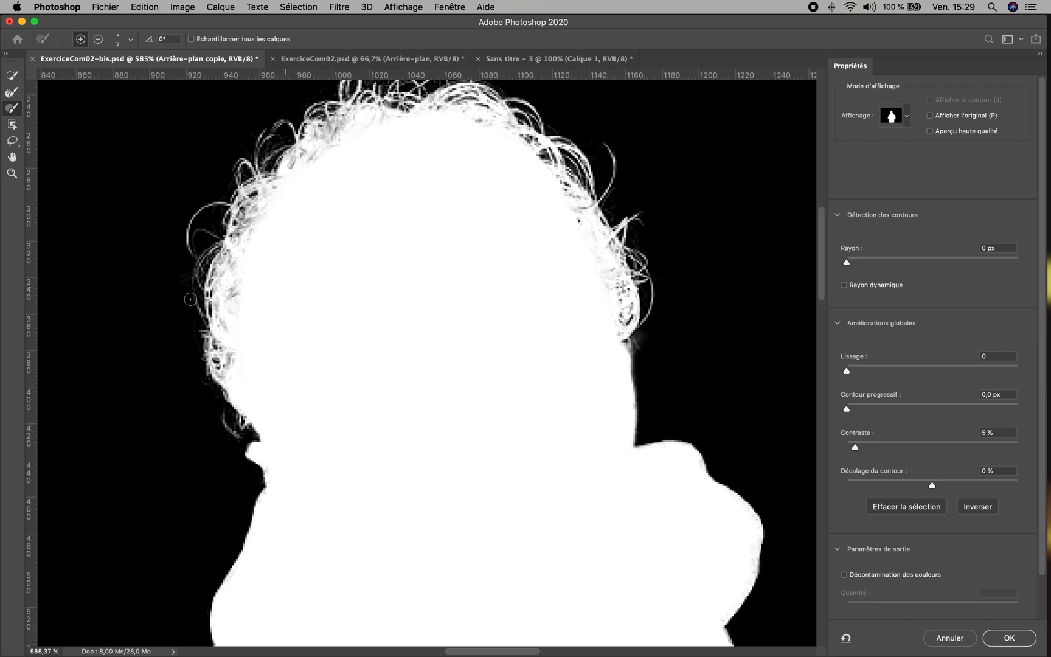
{"action": "mouse_move", "coordinate": [187, 259]}
{"action": "left_mouse_down"}
{"action": "mouse_move", "coordinate": [207, 205]}
{"action": "mouse_move", "coordinate": [245, 214]}
{"action": "mouse_move", "coordinate": [236, 229]}
{"action": "left_mouse_up"}
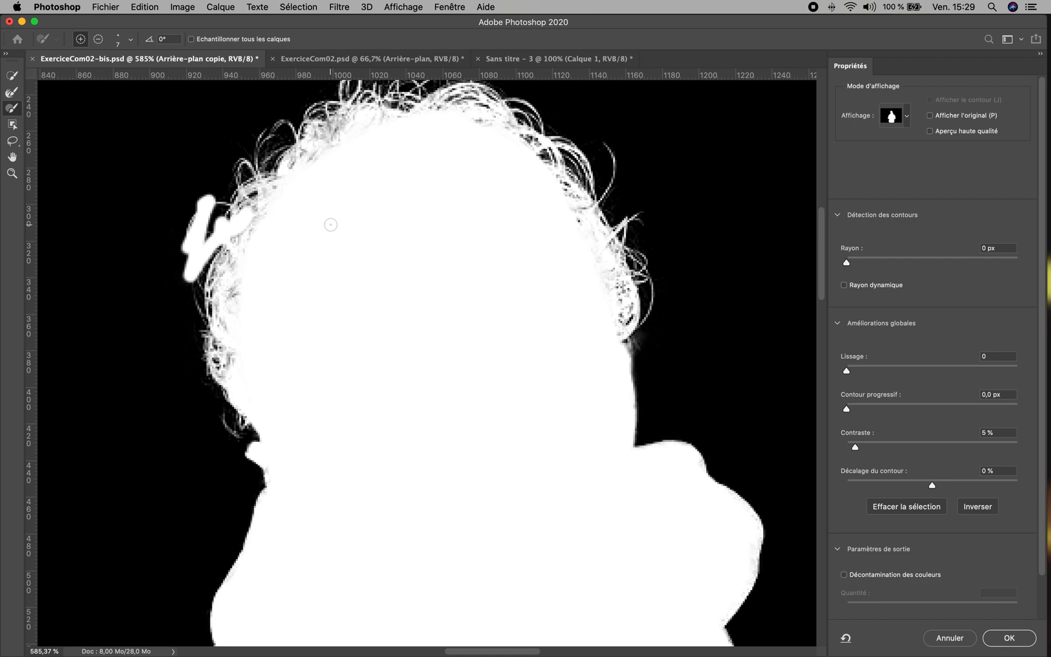
Step: Undo the brush stroke over the curls and output the refined selection as a layer mask (Masque de fusion)
{"action": "key", "text": "super+z"}
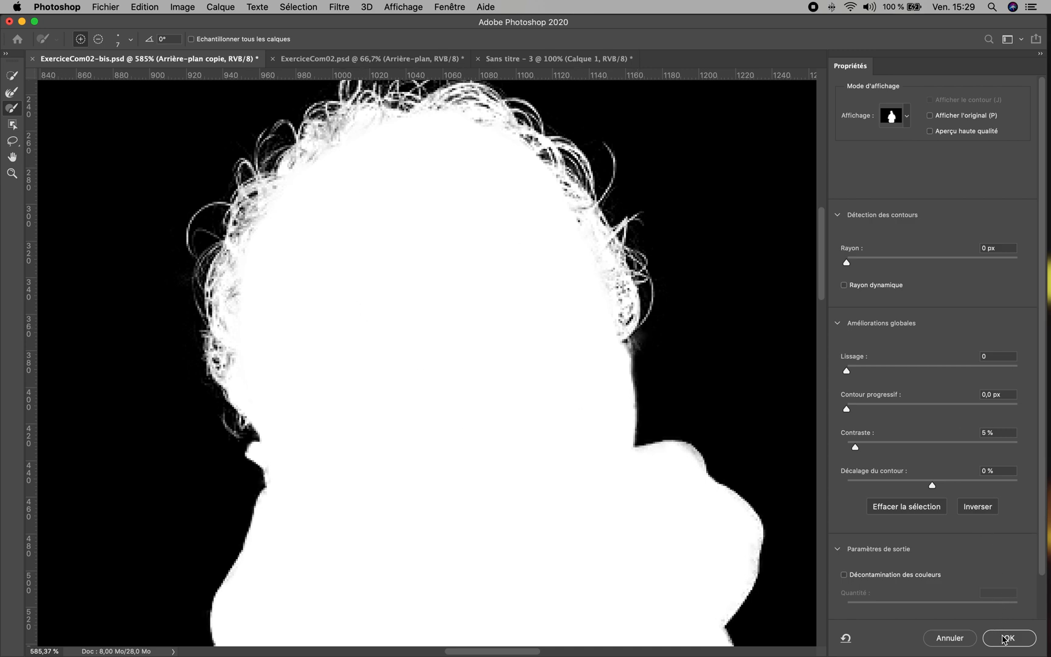
{"action": "scroll", "coordinate": [977, 543], "scroll_direction": "down", "scroll_amount": 1}
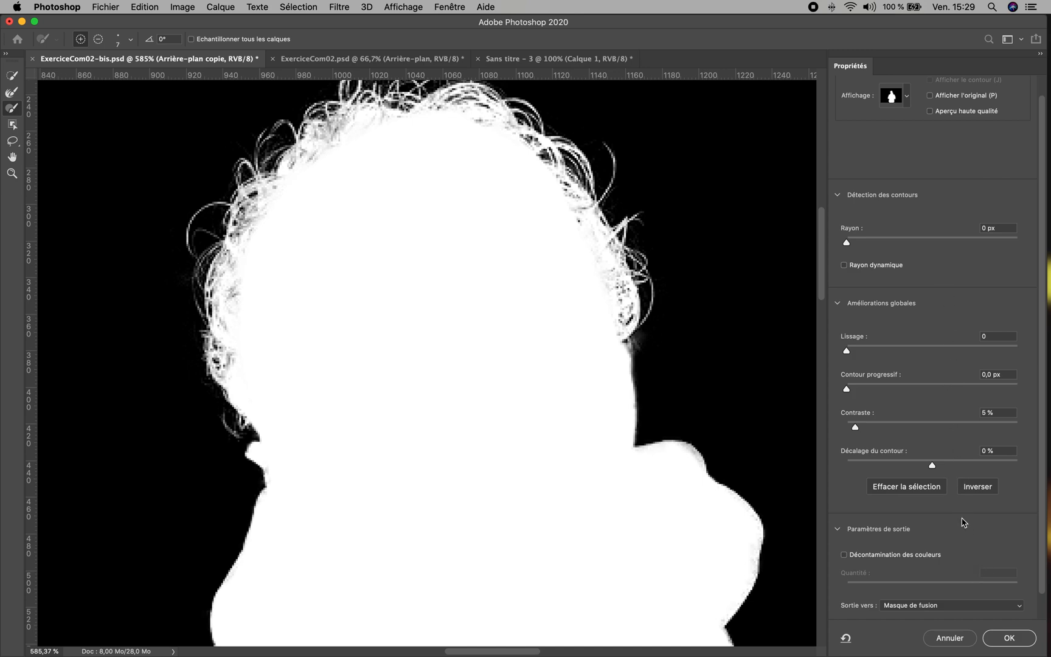
{"action": "scroll", "coordinate": [1043, 454], "scroll_direction": "down", "scroll_amount": 1}
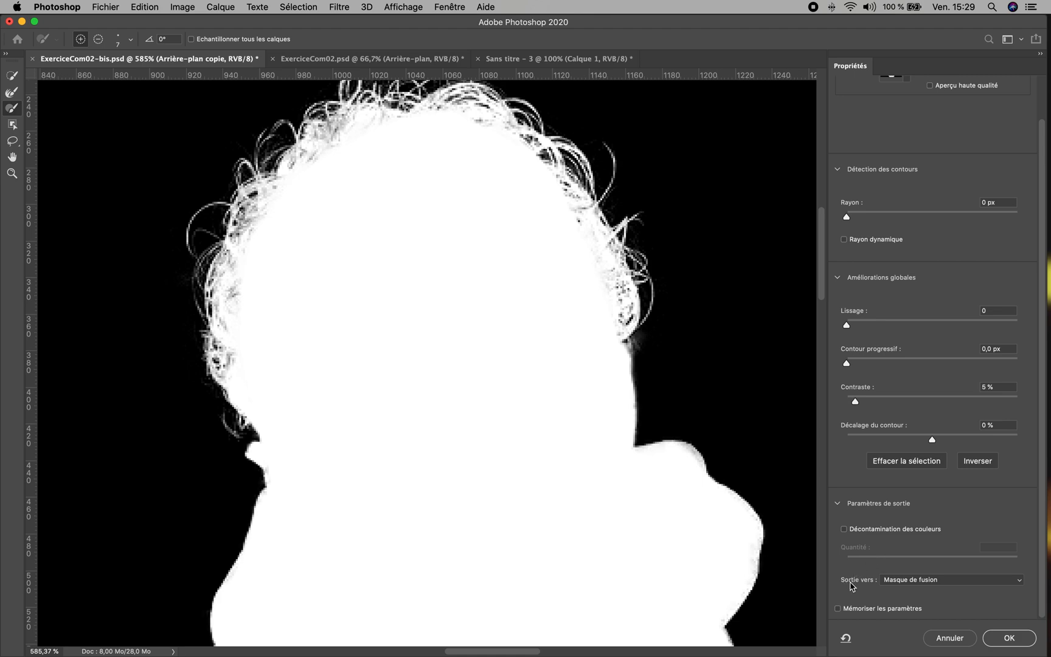
{"action": "left_click", "coordinate": [899, 581]}
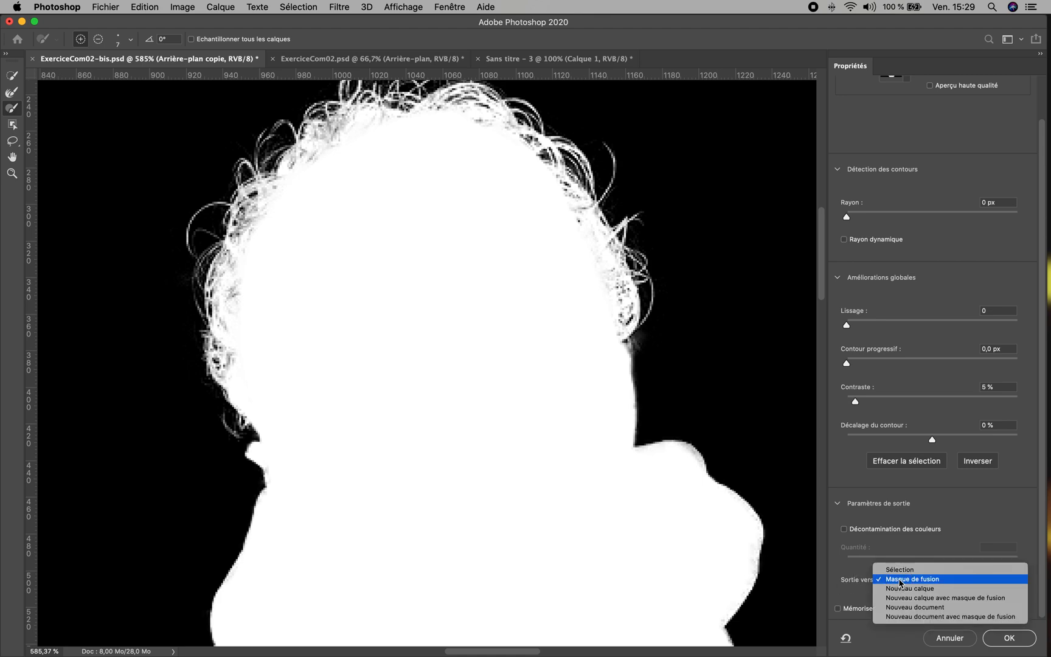
{"action": "left_click", "coordinate": [900, 583]}
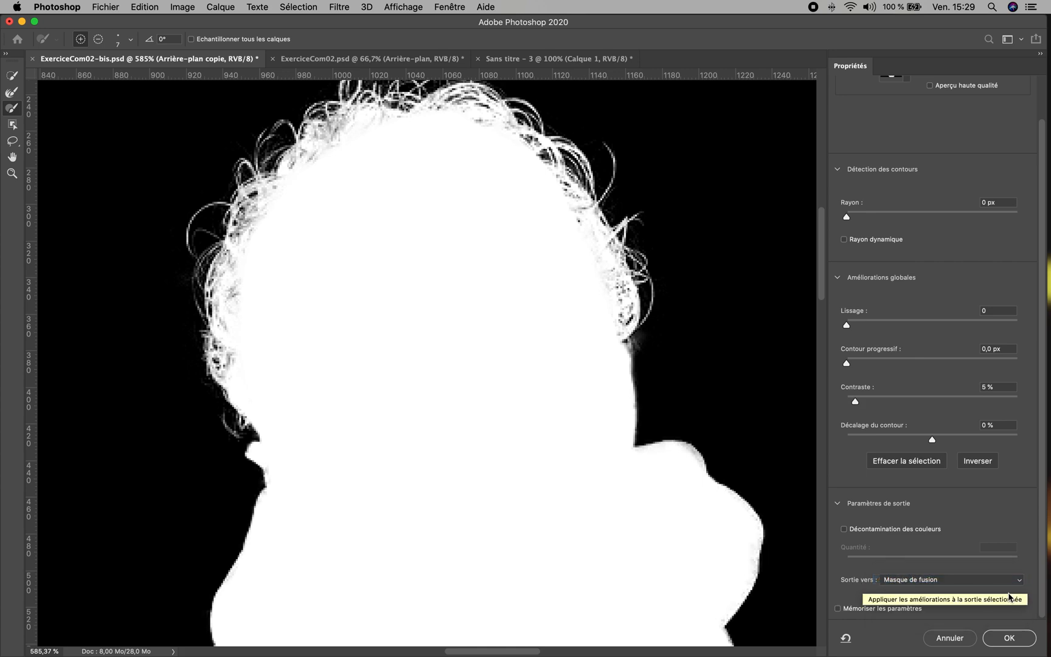
{"action": "left_click", "coordinate": [1006, 638]}
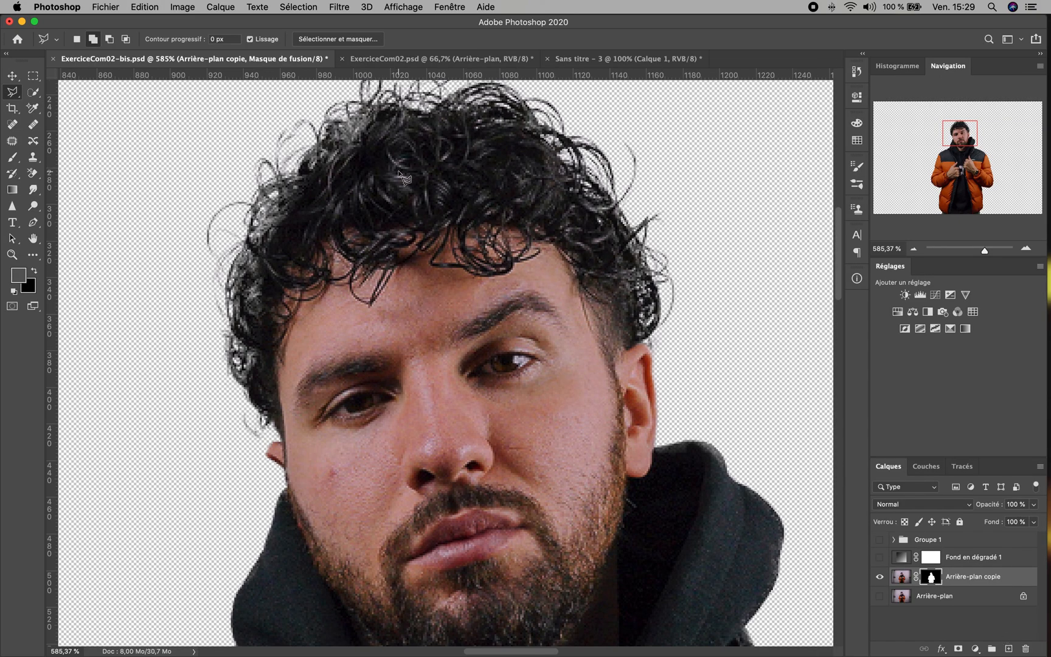
Step: Examine the cutout against transparency, first the whole figure and closely around the hair
{"action": "key", "text": "z"}
{"action": "left_click", "coordinate": [404, 205], "text": "alt"}
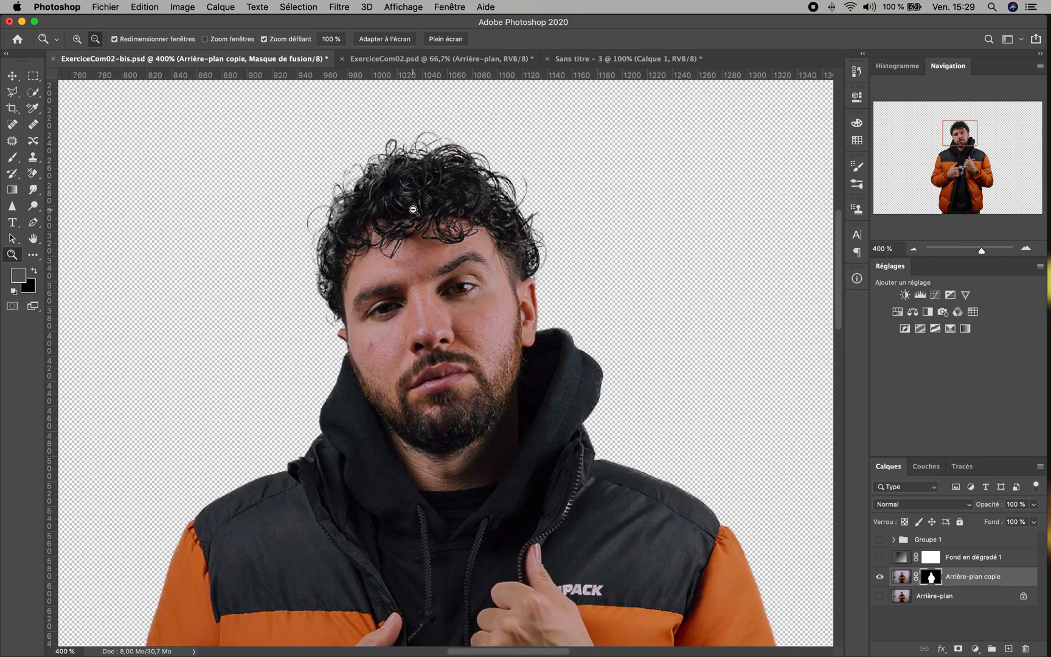
{"action": "left_click", "coordinate": [413, 209], "text": "alt"}
{"action": "left_click", "coordinate": [413, 209], "text": "alt"}
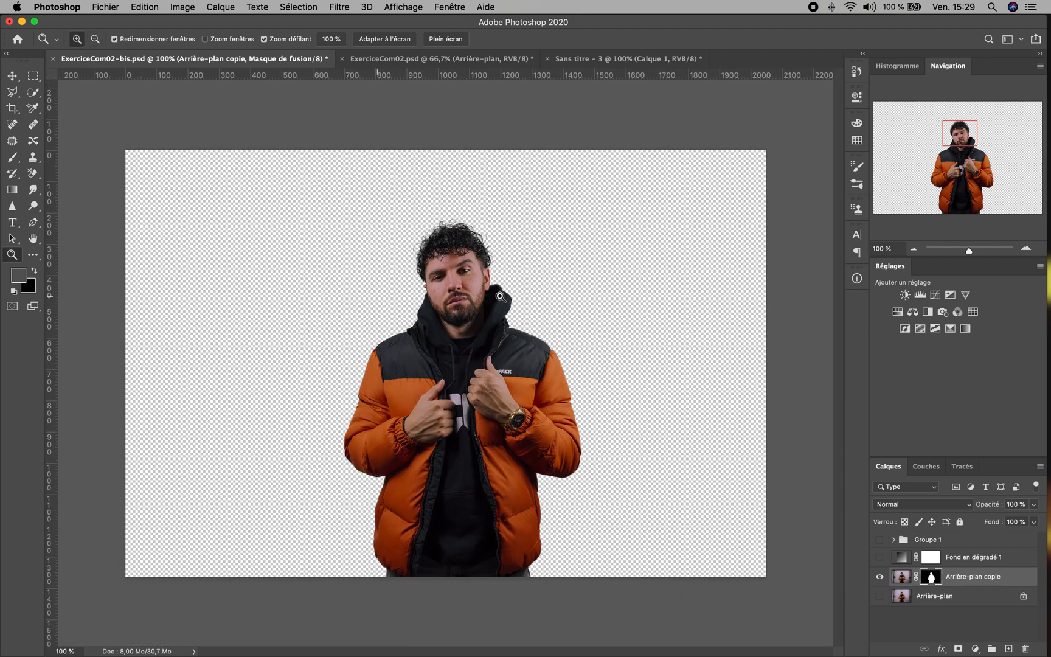
{"action": "left_click", "coordinate": [443, 233]}
{"action": "left_click", "coordinate": [444, 234]}
{"action": "left_click", "coordinate": [444, 235]}
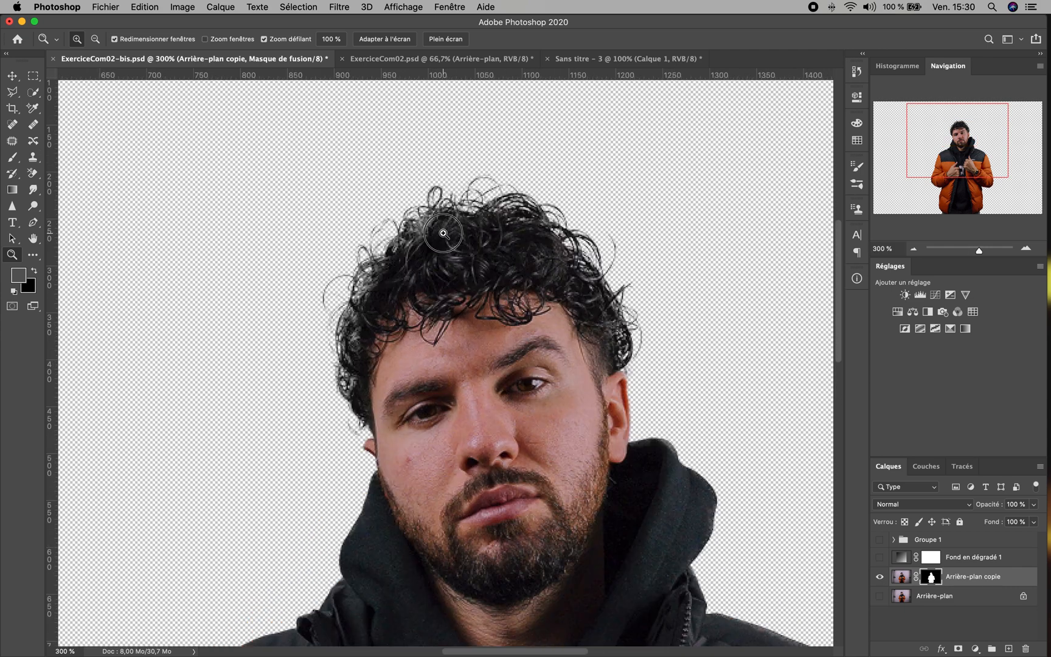
{"action": "left_click", "coordinate": [444, 234]}
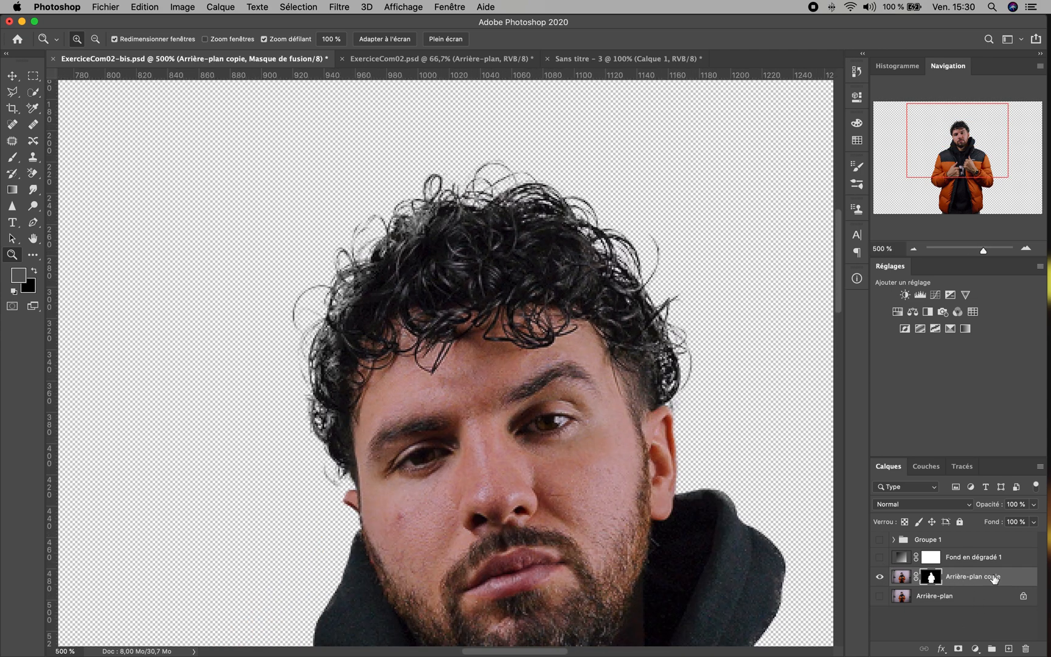
Step: Move the Fond en dégradé 1 layer below Arrière-plan copie and make it visible
{"action": "left_click", "coordinate": [971, 558]}
{"action": "left_click_drag", "start_coordinate": [987, 557], "coordinate": [992, 585]}
{"action": "left_click", "coordinate": [880, 576]}
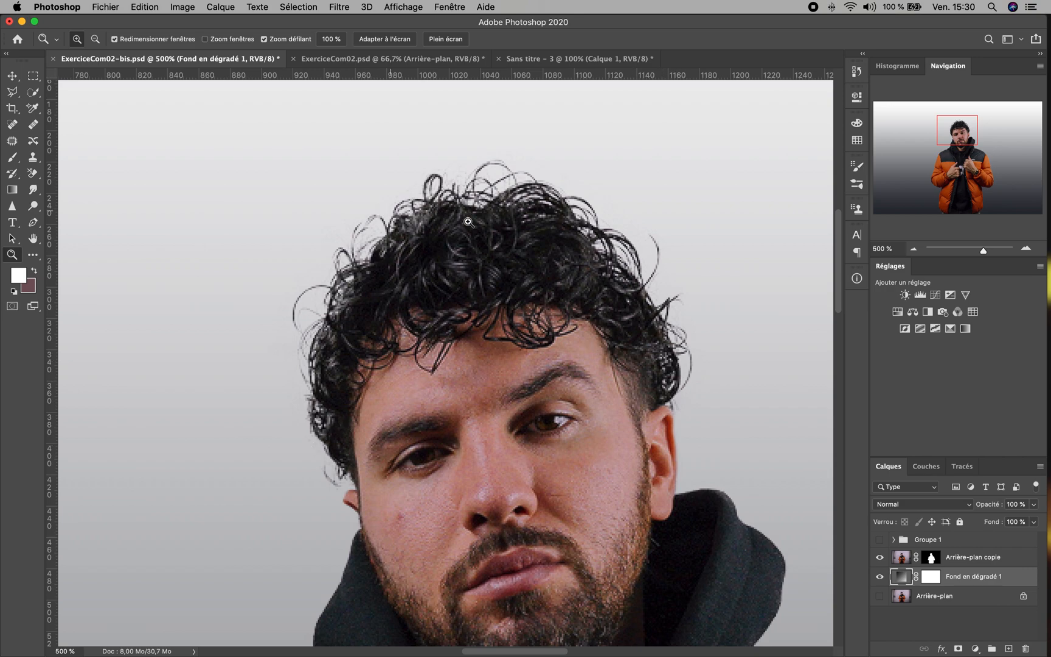
Step: Examine the hair's edges against the gradient background at several magnifications
{"action": "left_click", "coordinate": [454, 242], "text": "alt"}
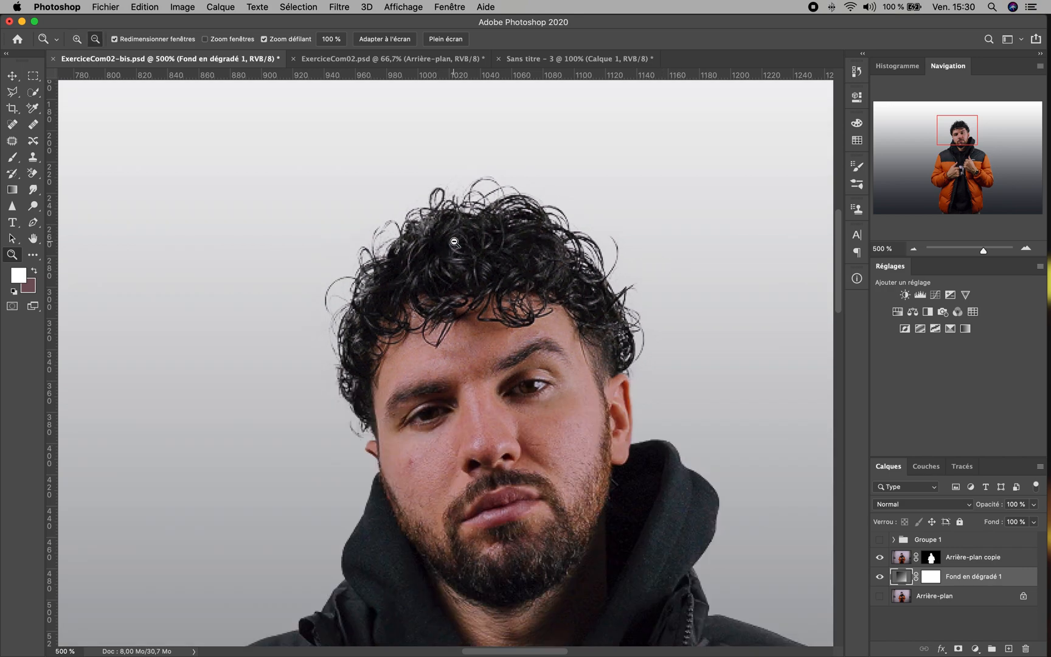
{"action": "left_click", "coordinate": [454, 241], "text": "alt"}
{"action": "left_click", "coordinate": [454, 241], "text": "alt"}
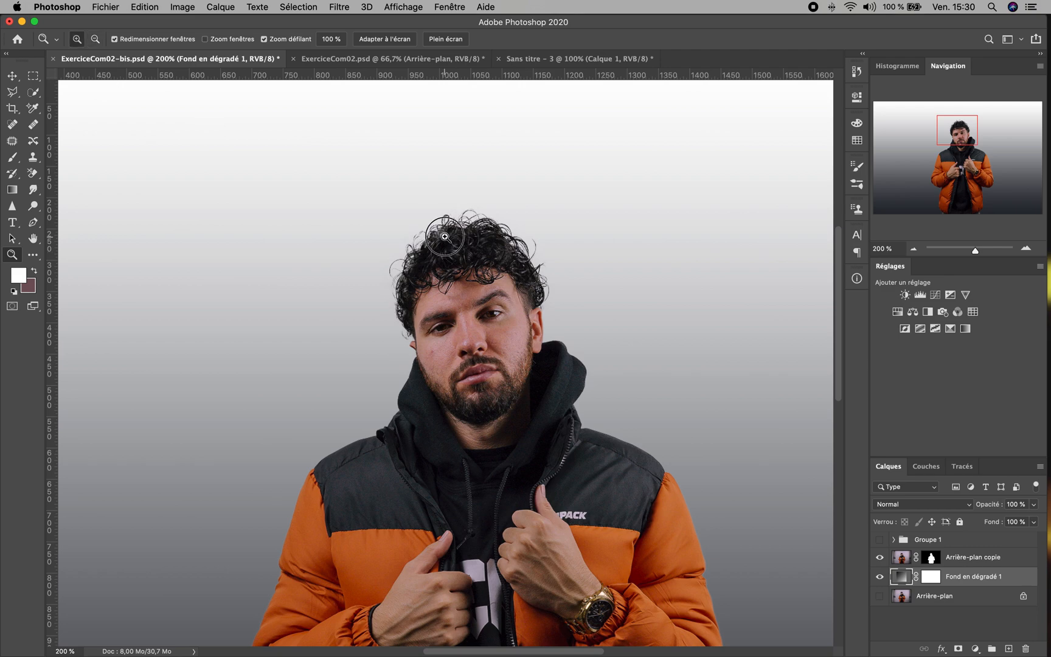
{"action": "left_click", "coordinate": [442, 231]}
{"action": "left_click", "coordinate": [442, 231]}
{"action": "left_click", "coordinate": [441, 229]}
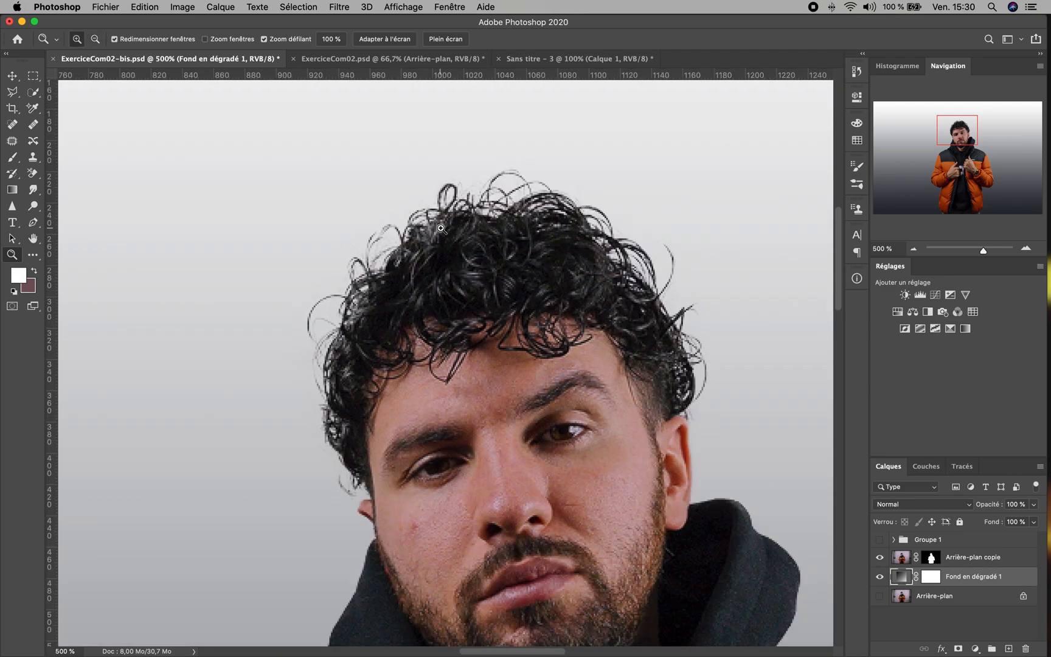
{"action": "left_click", "coordinate": [441, 229]}
{"action": "left_click", "coordinate": [441, 229]}
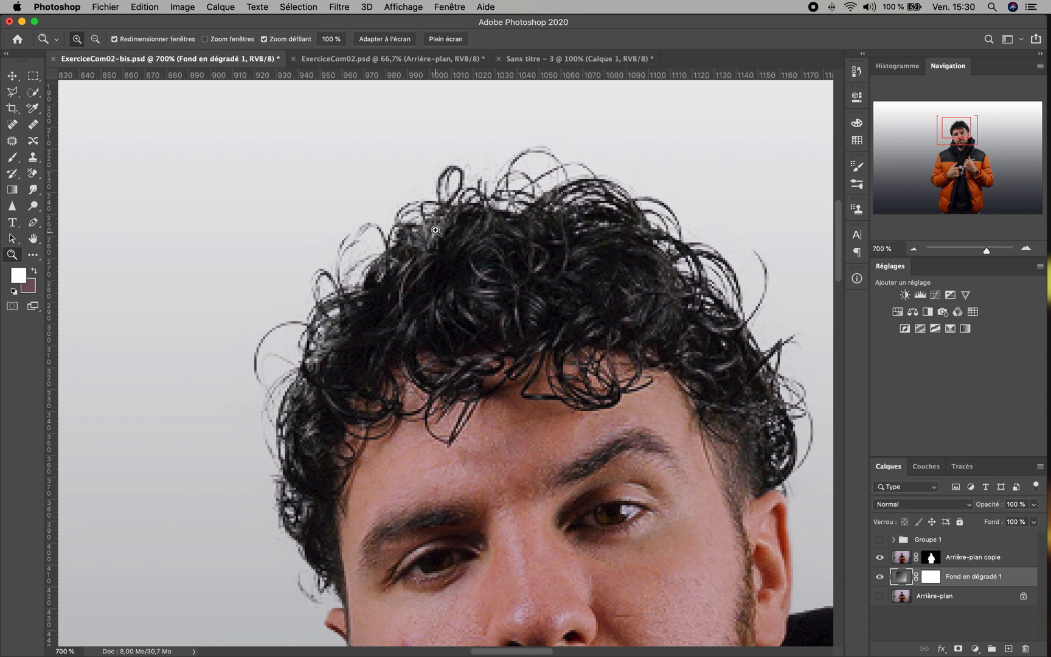
Step: Brush white (ffffff) on the Arrière-plan copie layer mask over the inner curls on the left side of the hair
{"action": "left_click", "coordinate": [931, 558]}
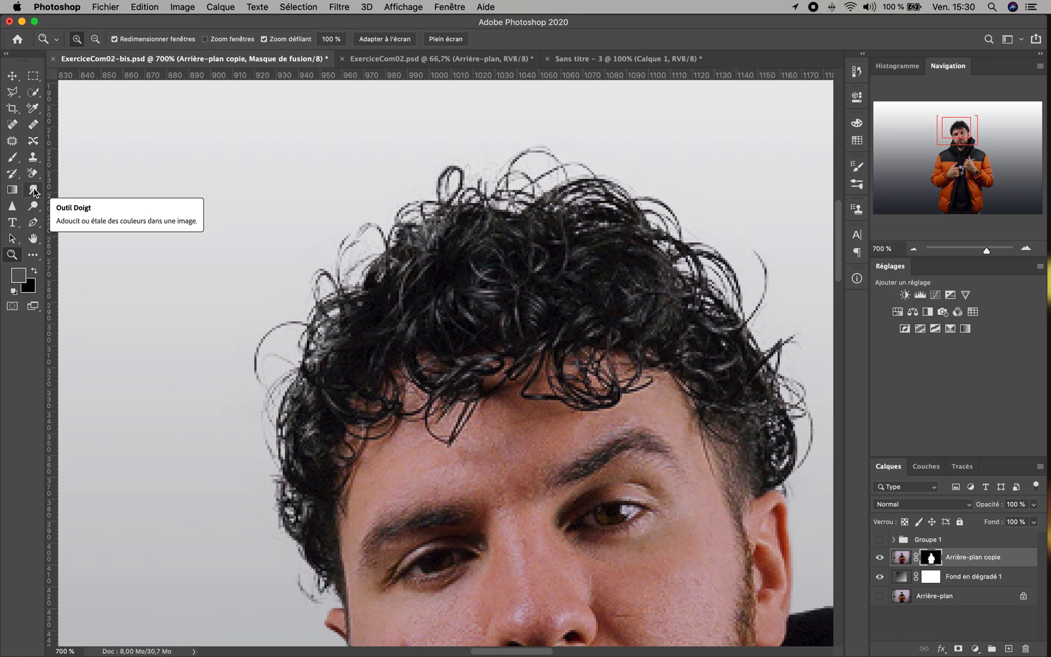
{"action": "left_click", "coordinate": [12, 160]}
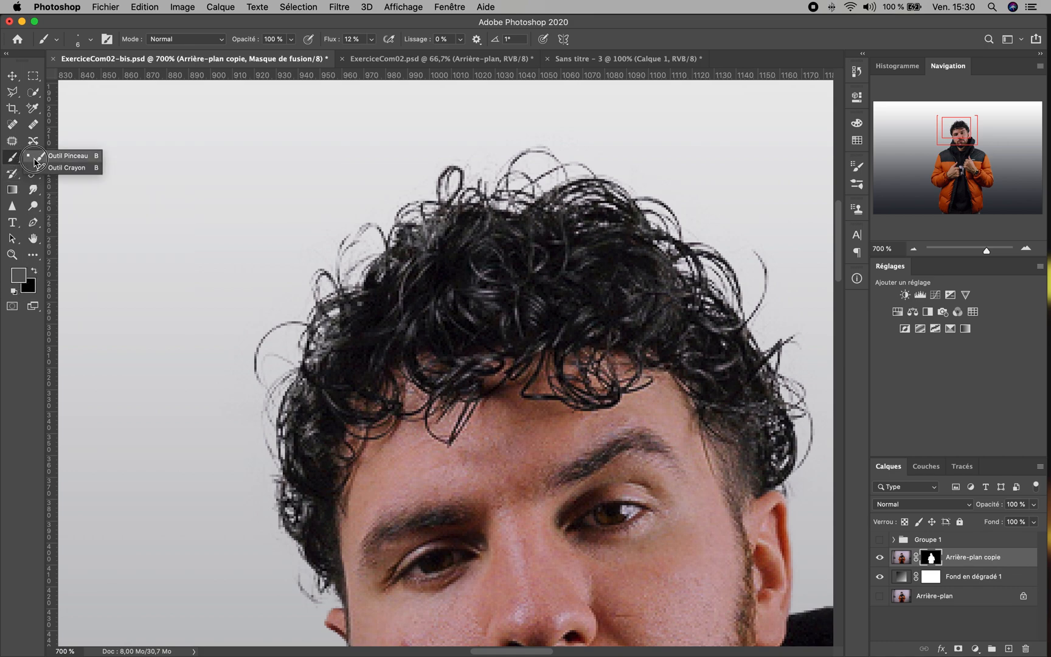
{"action": "left_click", "coordinate": [35, 275]}
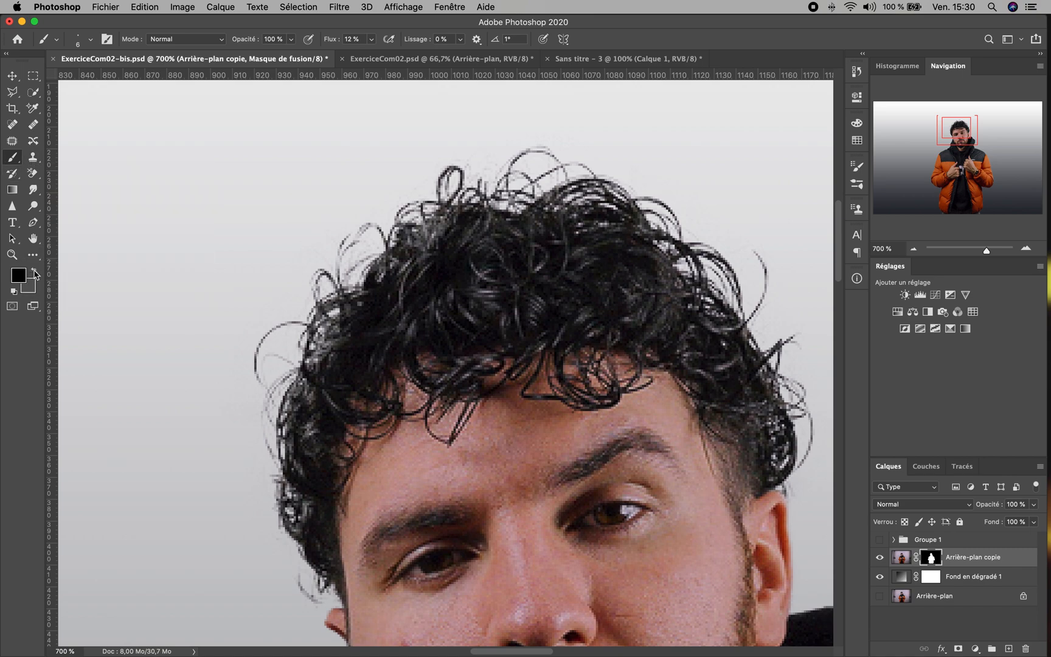
{"action": "left_click", "coordinate": [21, 277]}
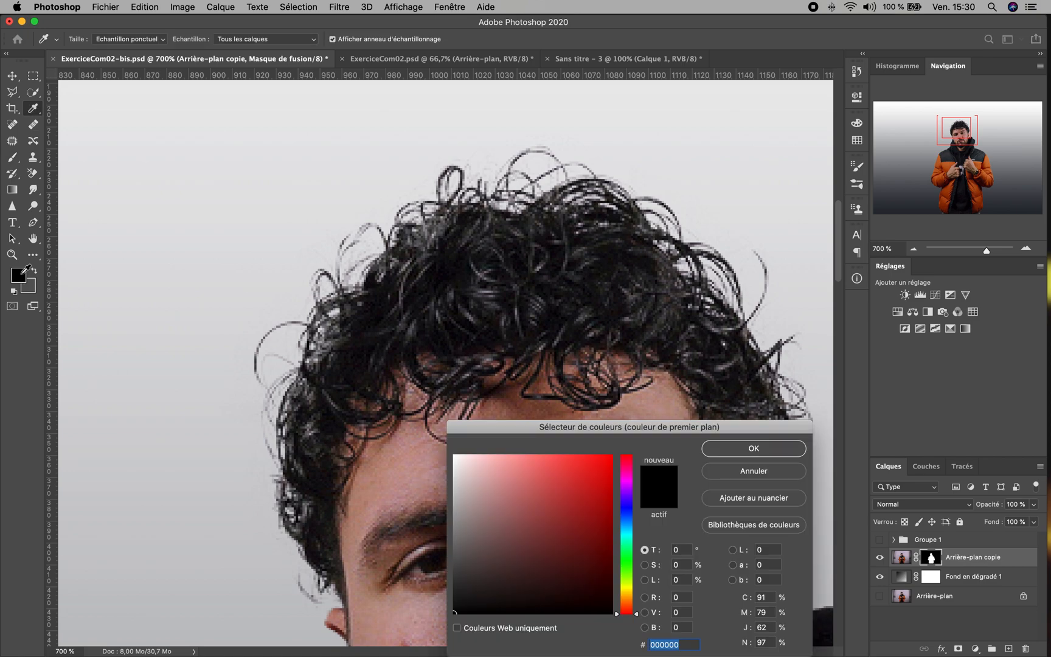
{"action": "left_click_drag", "start_coordinate": [457, 468], "coordinate": [436, 448]}
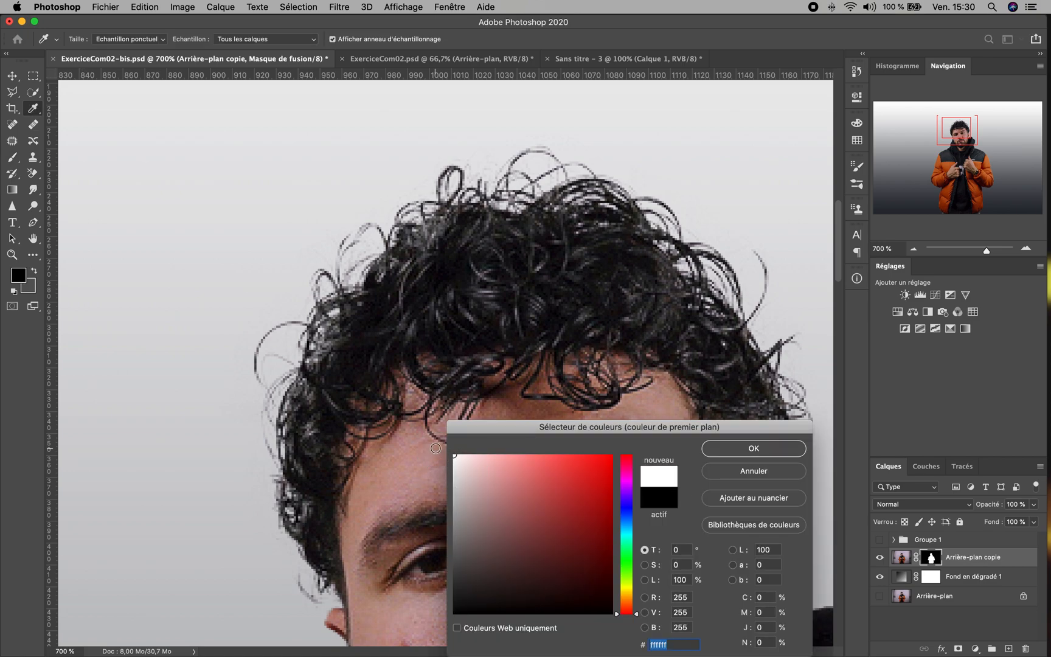
{"action": "left_click", "coordinate": [744, 449]}
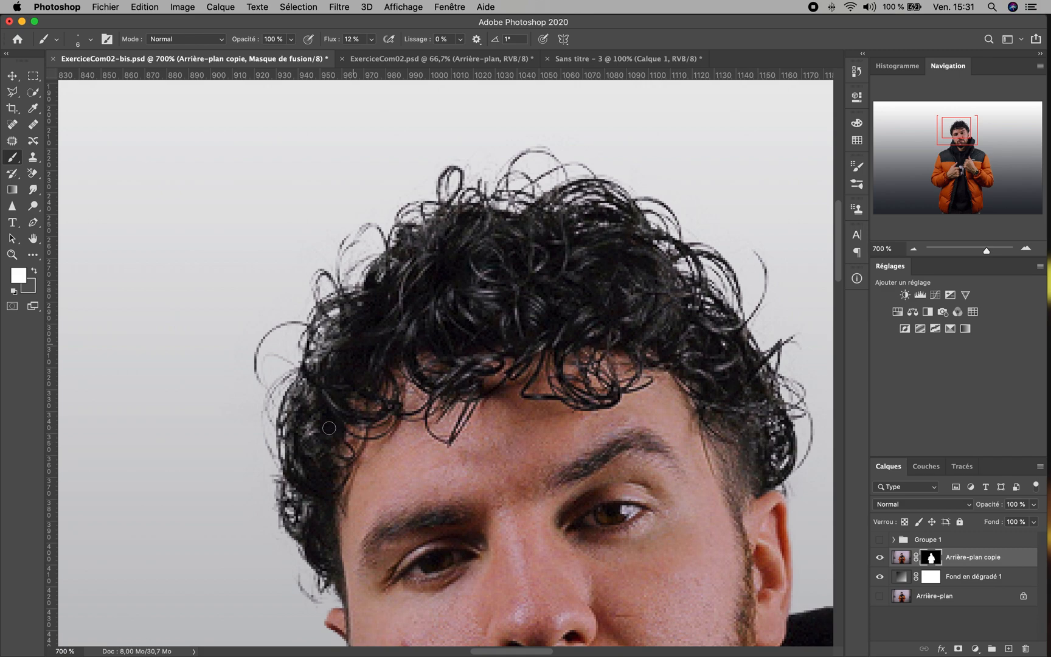
{"action": "mouse_move", "coordinate": [307, 435]}
{"action": "left_mouse_down"}
{"action": "mouse_move", "coordinate": [308, 392]}
{"action": "mouse_move", "coordinate": [309, 450]}
{"action": "left_mouse_up"}
{"action": "mouse_move", "coordinate": [315, 355]}
{"action": "left_mouse_down"}
{"action": "mouse_move", "coordinate": [315, 363]}
{"action": "mouse_move", "coordinate": [336, 344]}
{"action": "mouse_move", "coordinate": [315, 367]}
{"action": "mouse_move", "coordinate": [325, 323]}
{"action": "mouse_move", "coordinate": [321, 366]}
{"action": "left_mouse_up"}
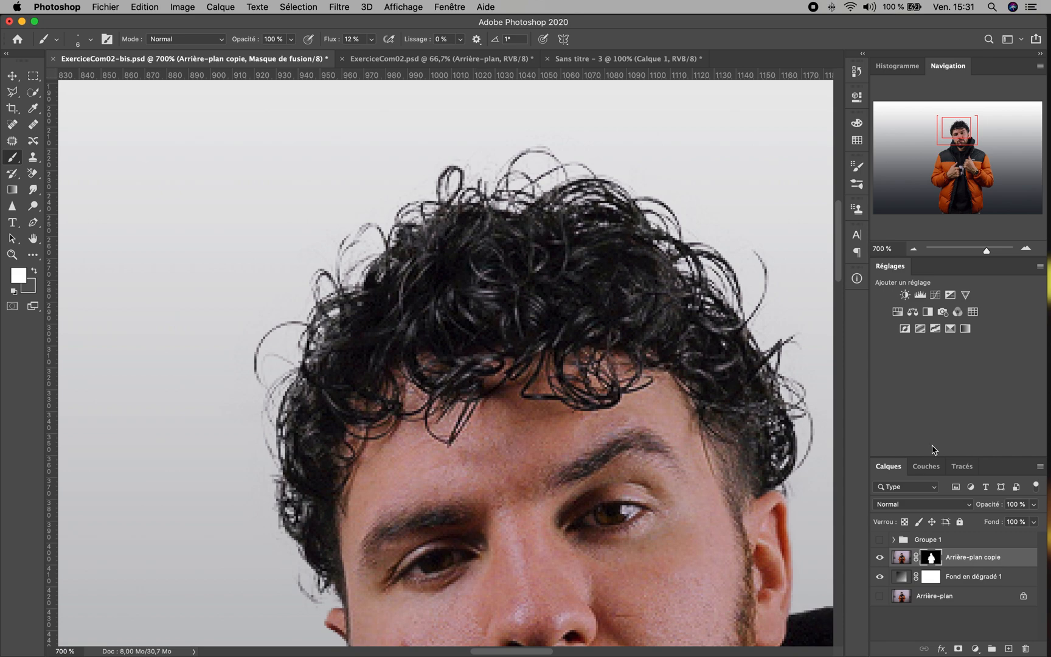
Step: Try a solid colour fill layer in red (e01f1f) behind the cutout and cancel it
{"action": "left_click", "coordinate": [992, 584]}
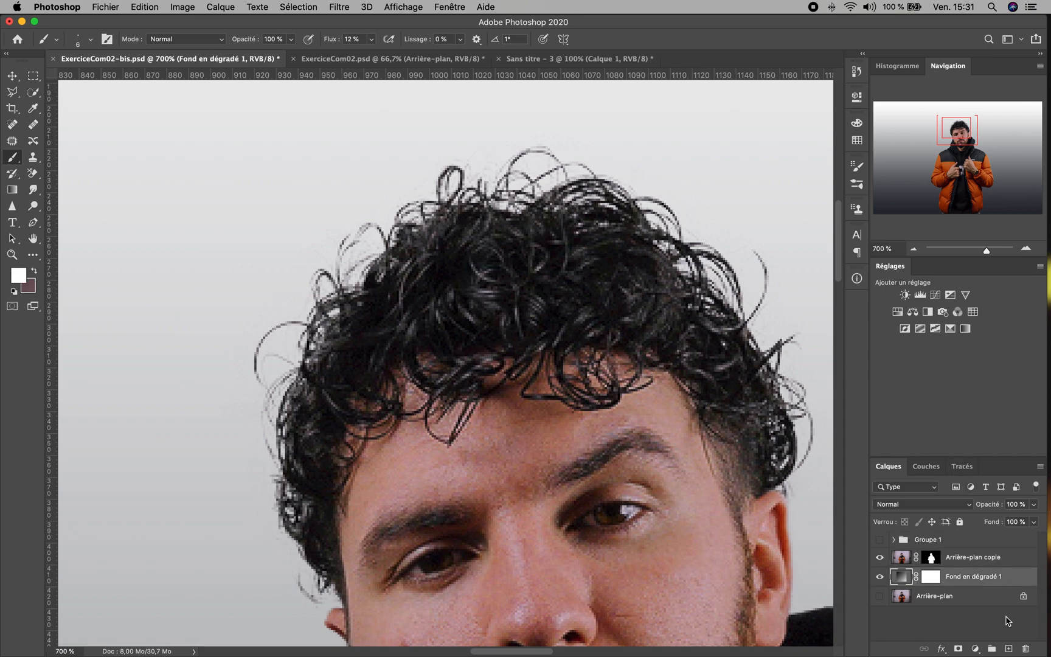
{"action": "left_click", "coordinate": [980, 648]}
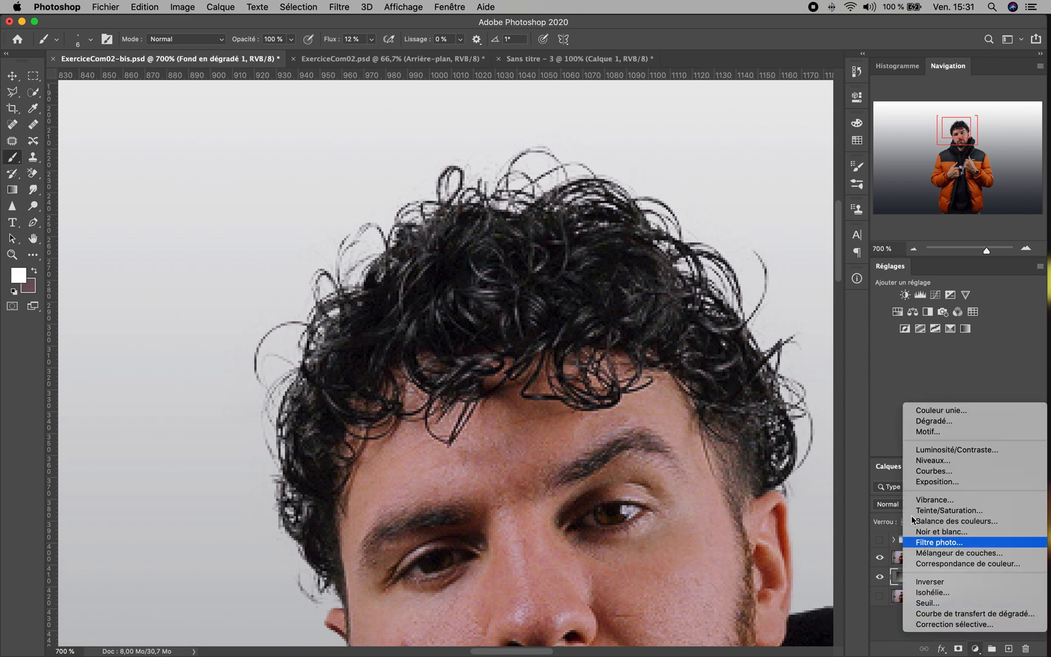
{"action": "left_click", "coordinate": [927, 411]}
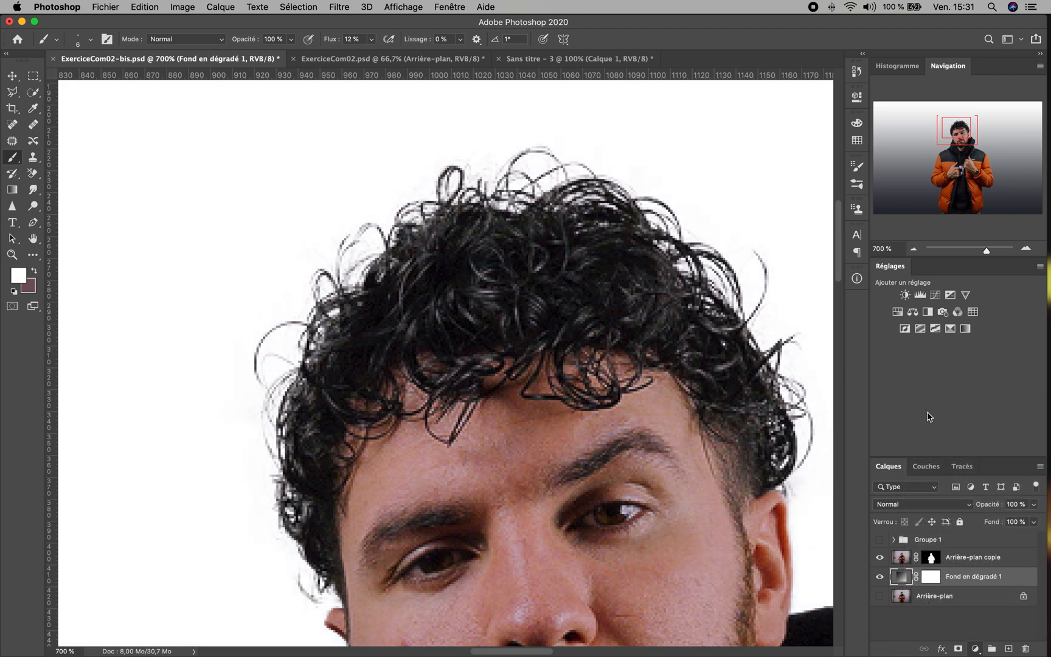
{"action": "left_click", "coordinate": [590, 473]}
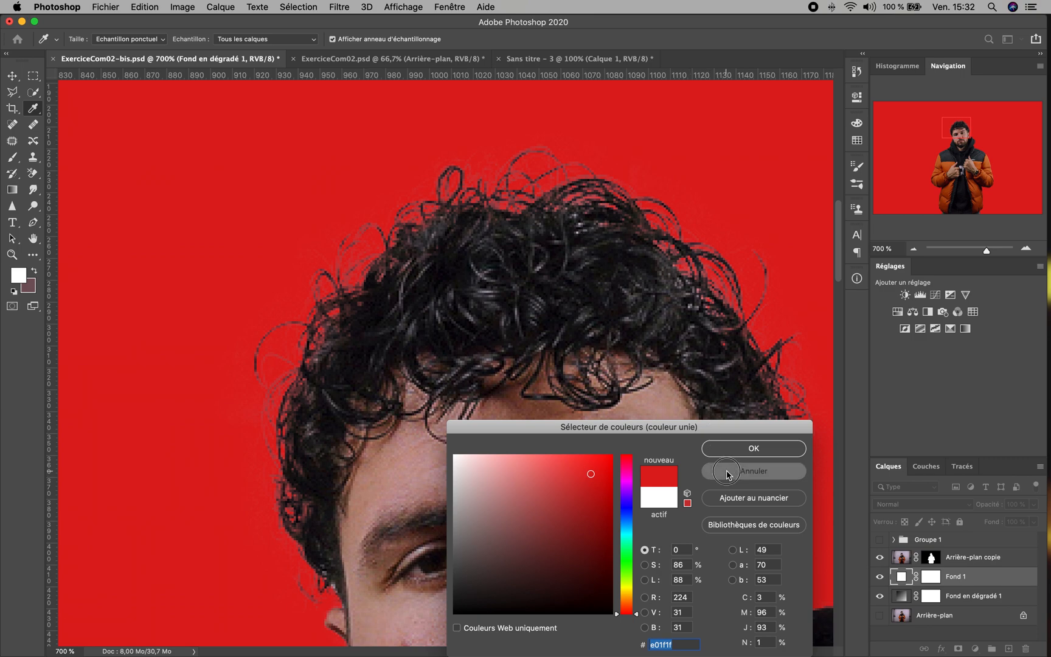
{"action": "left_click", "coordinate": [753, 471]}
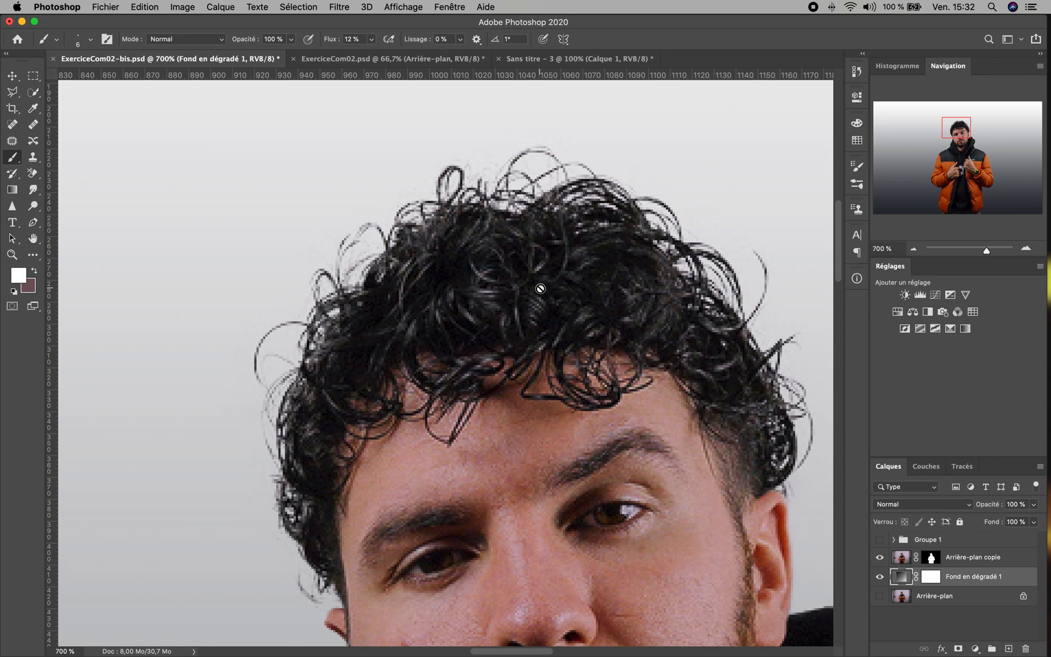
Step: Review the finished cutout on the gradient background, both the whole composition and the hair close up
{"action": "key", "text": "z"}
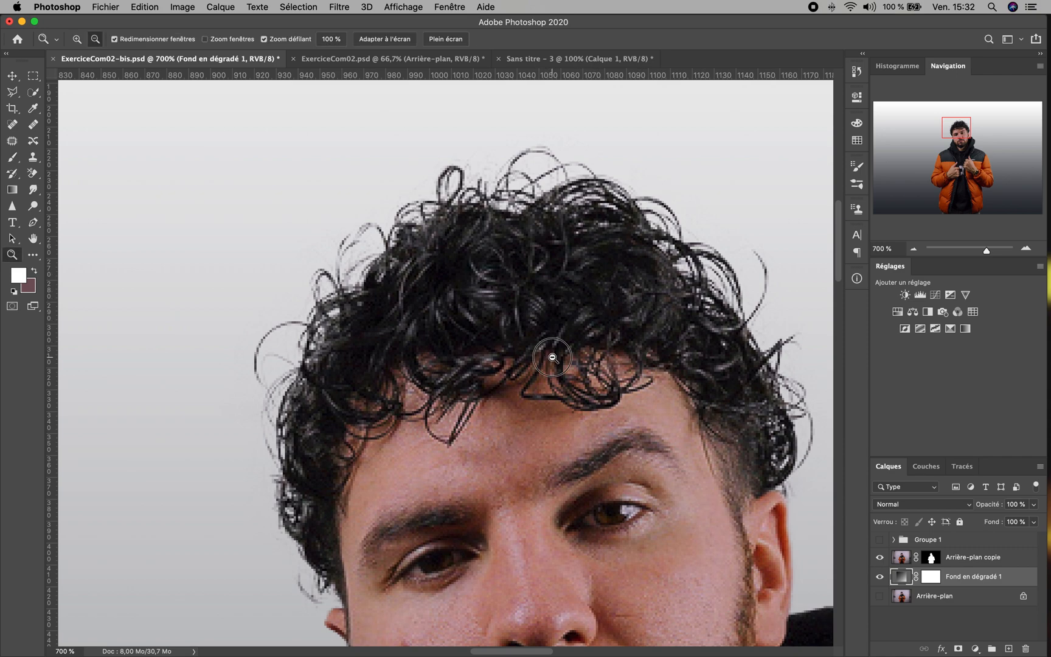
{"action": "left_click", "coordinate": [552, 357], "text": "alt"}
{"action": "left_click", "coordinate": [552, 357], "text": "alt"}
{"action": "left_click", "coordinate": [553, 357], "text": "alt"}
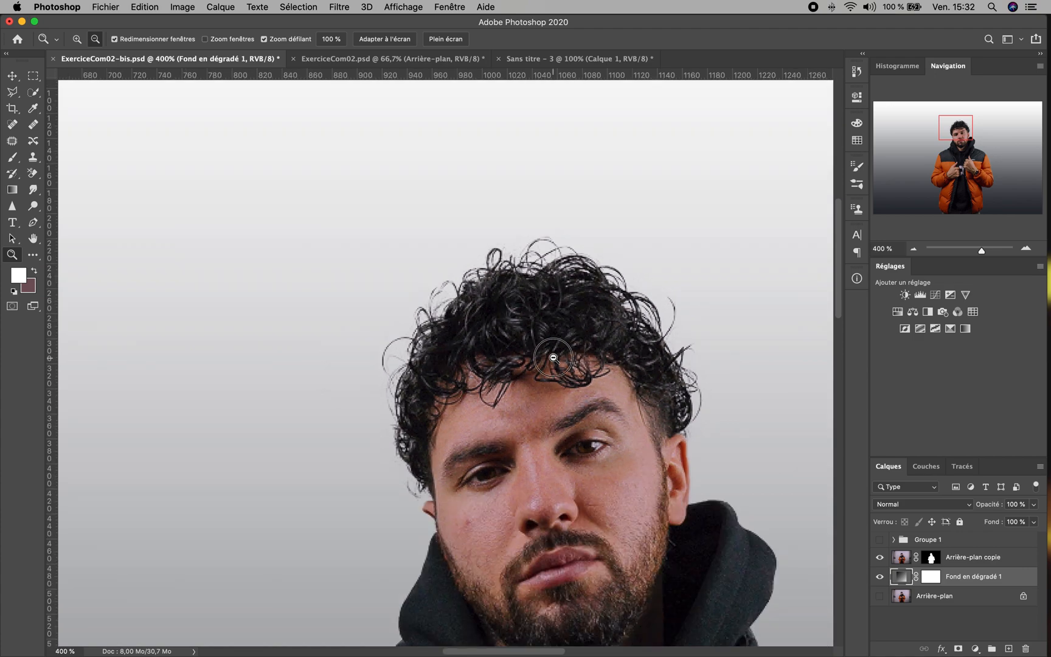
{"action": "left_click", "coordinate": [552, 358], "text": "alt"}
{"action": "left_click", "coordinate": [553, 358], "text": "alt"}
{"action": "left_click", "coordinate": [553, 357], "text": "alt"}
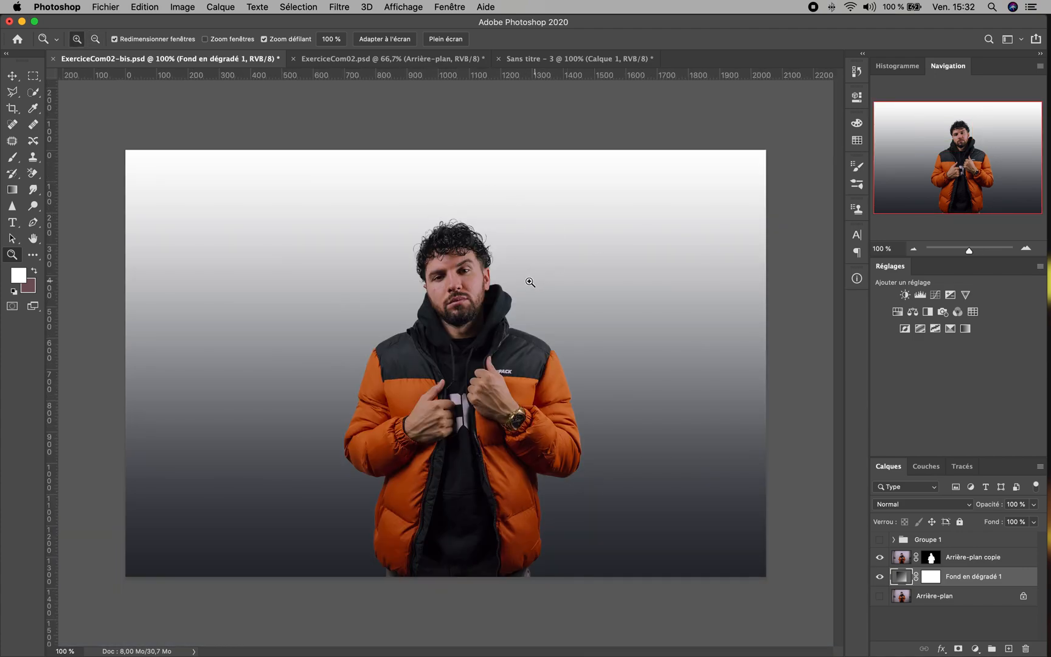
{"action": "left_click", "coordinate": [446, 220]}
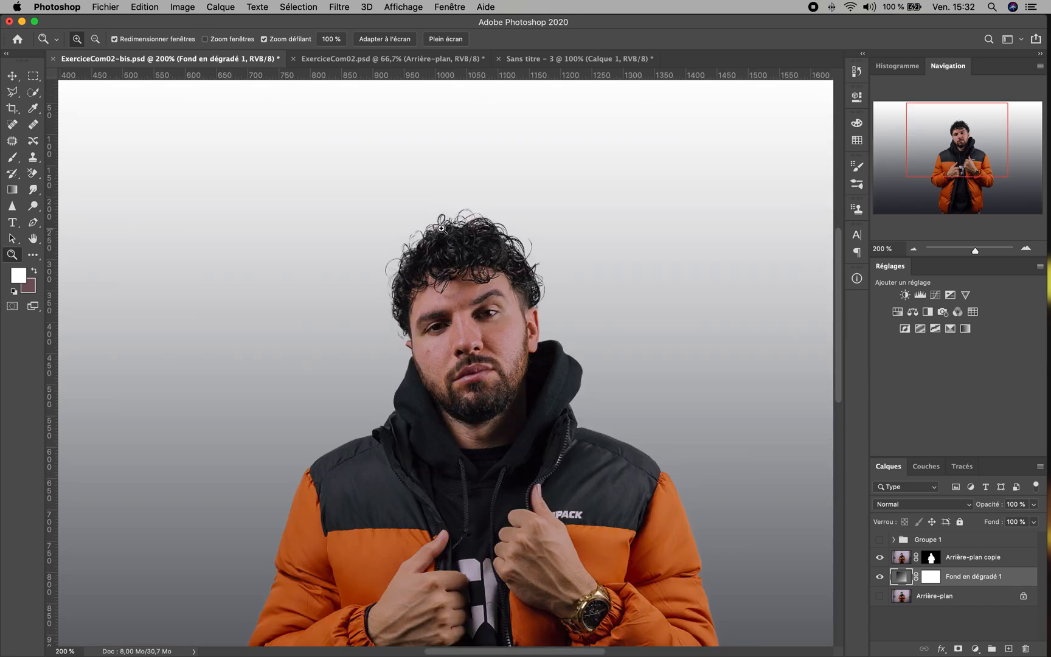
{"action": "left_click", "coordinate": [450, 231]}
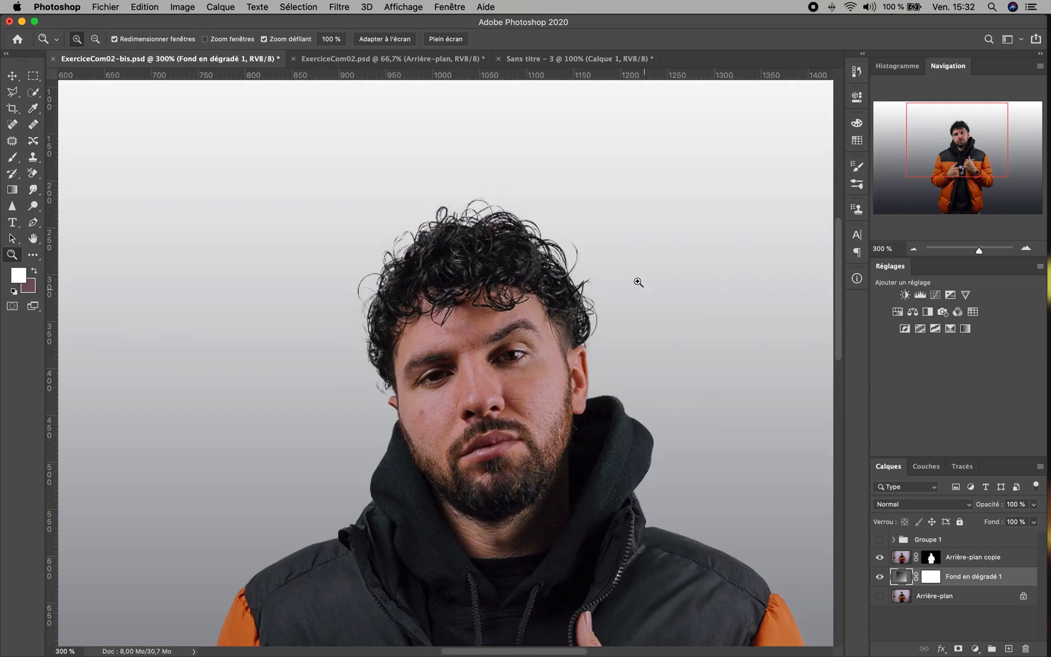
{"action": "left_click", "coordinate": [517, 250]}
{"action": "left_click", "coordinate": [517, 249]}
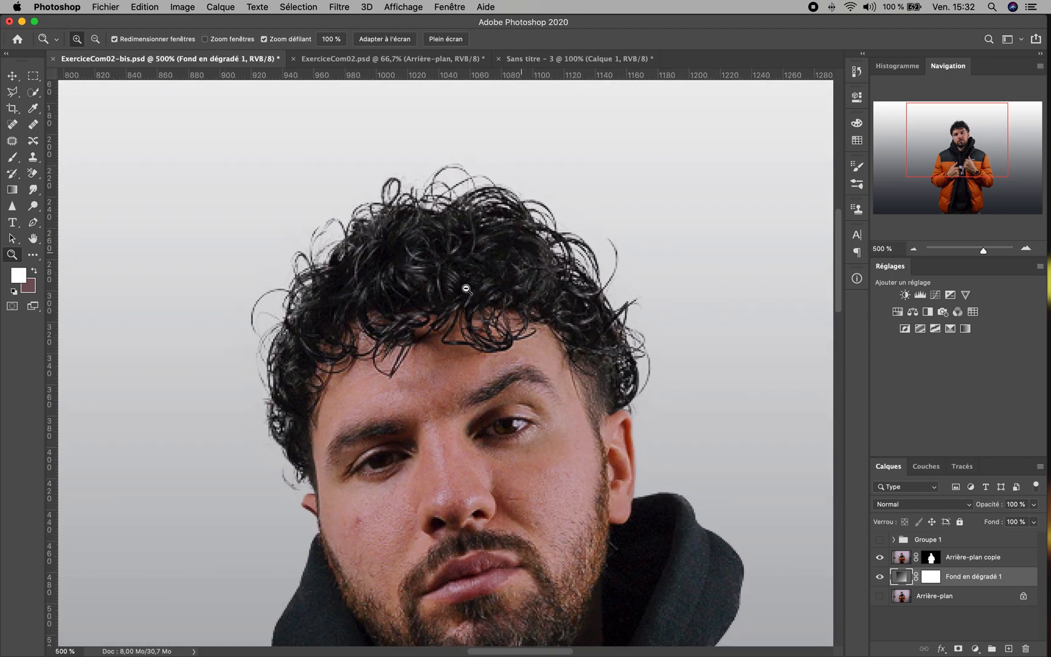
{"action": "left_click", "coordinate": [466, 289], "text": "alt"}
{"action": "left_click", "coordinate": [466, 288], "text": "alt"}
{"action": "left_click", "coordinate": [466, 289], "text": "alt"}
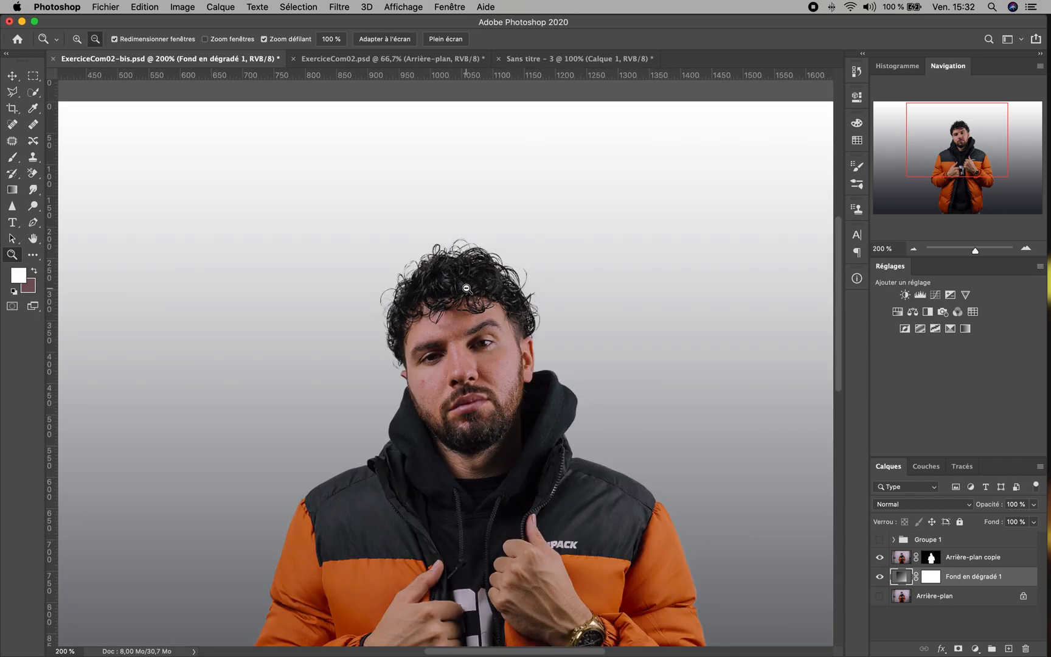
{"action": "left_click", "coordinate": [466, 289], "text": "alt"}
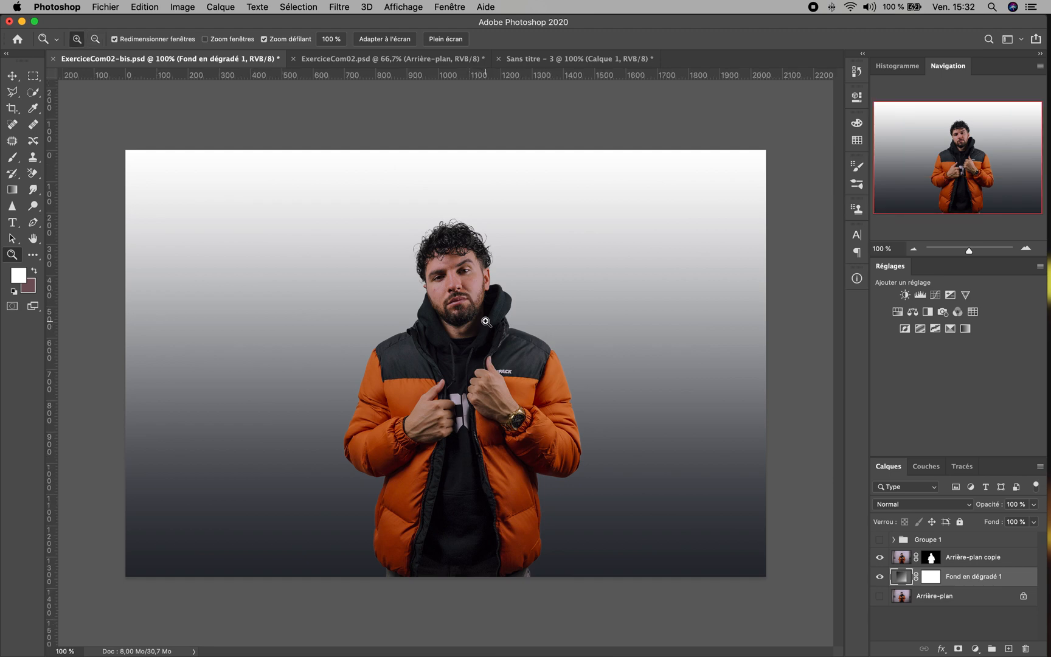
Step: Hide the Fond en dégradé 1 layer, add a new gradient fill layer behind the cutout and open its gradient for editing
{"action": "key", "text": "v"}
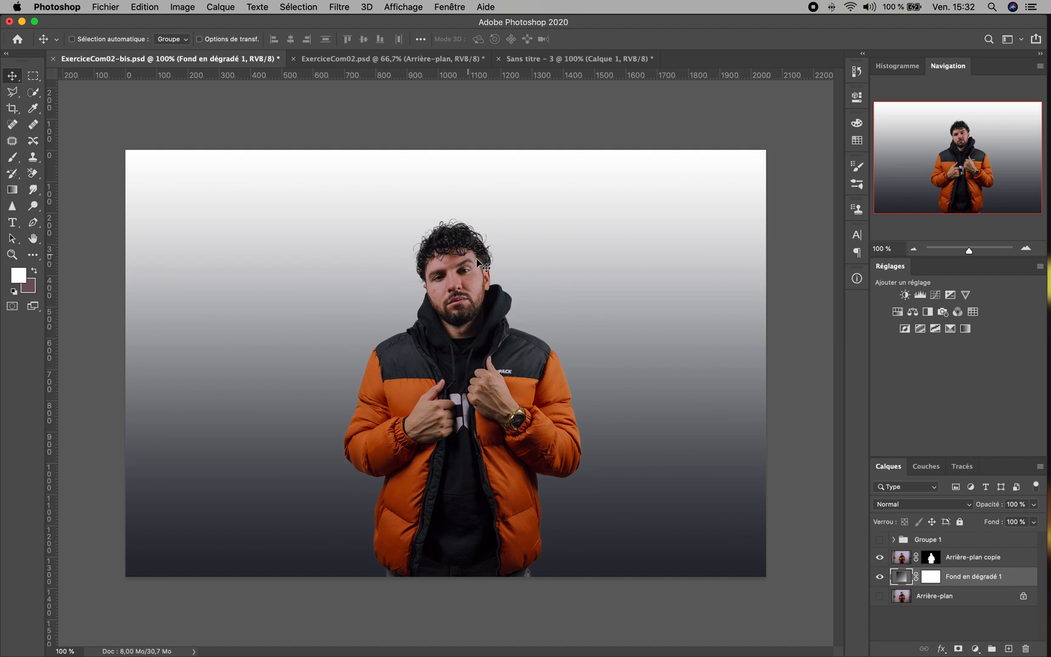
{"action": "left_click", "coordinate": [878, 579]}
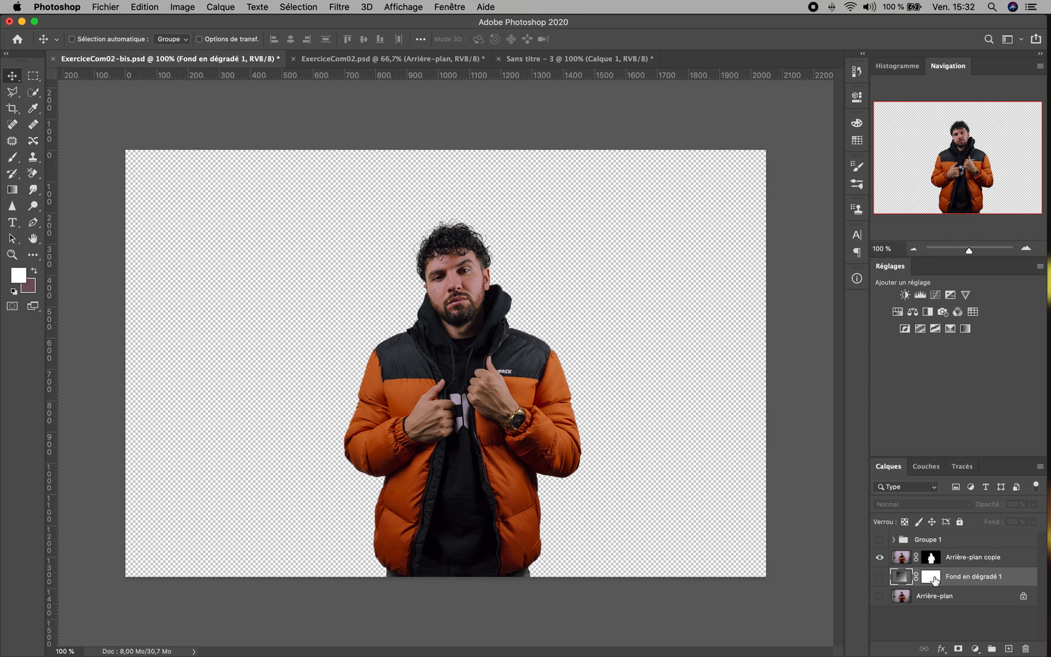
{"action": "left_click", "coordinate": [976, 649]}
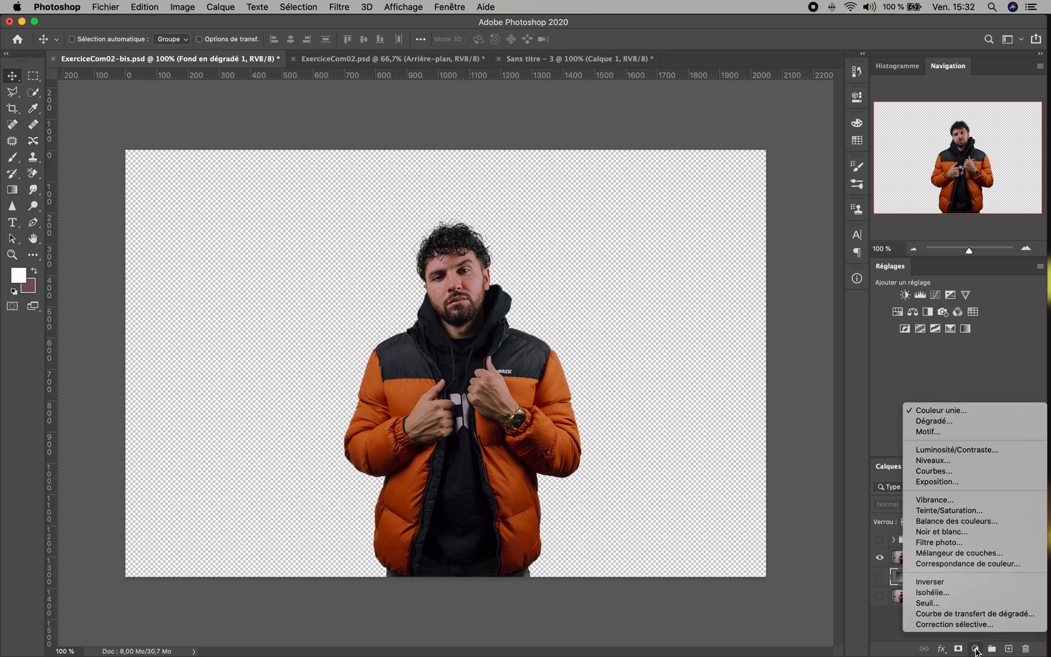
{"action": "left_click", "coordinate": [930, 424]}
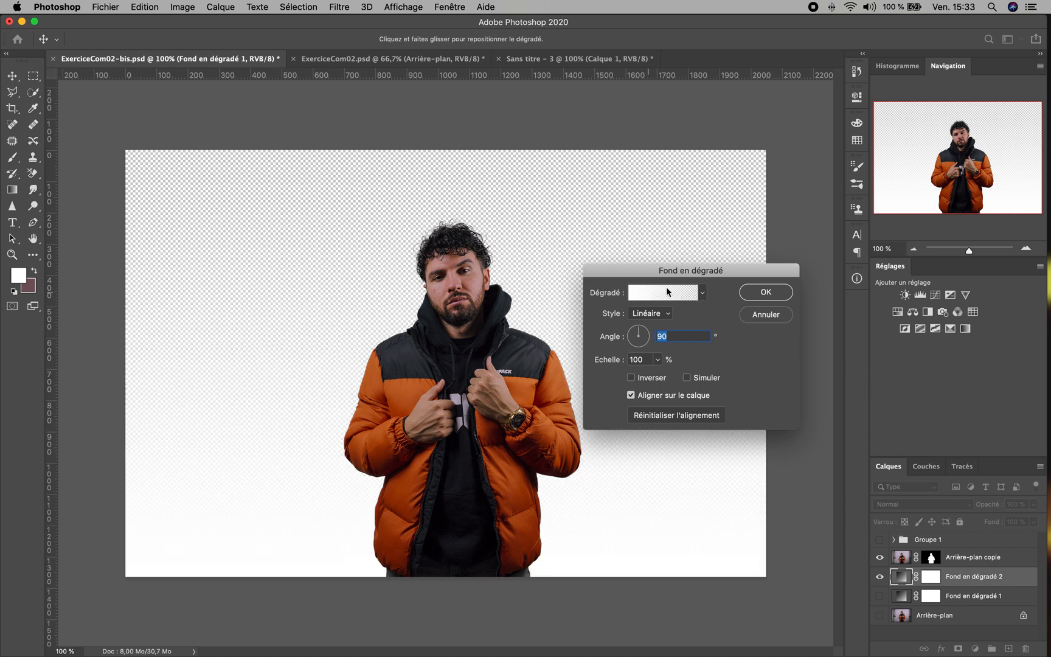
{"action": "left_click_drag", "start_coordinate": [718, 220], "coordinate": [716, 211]}
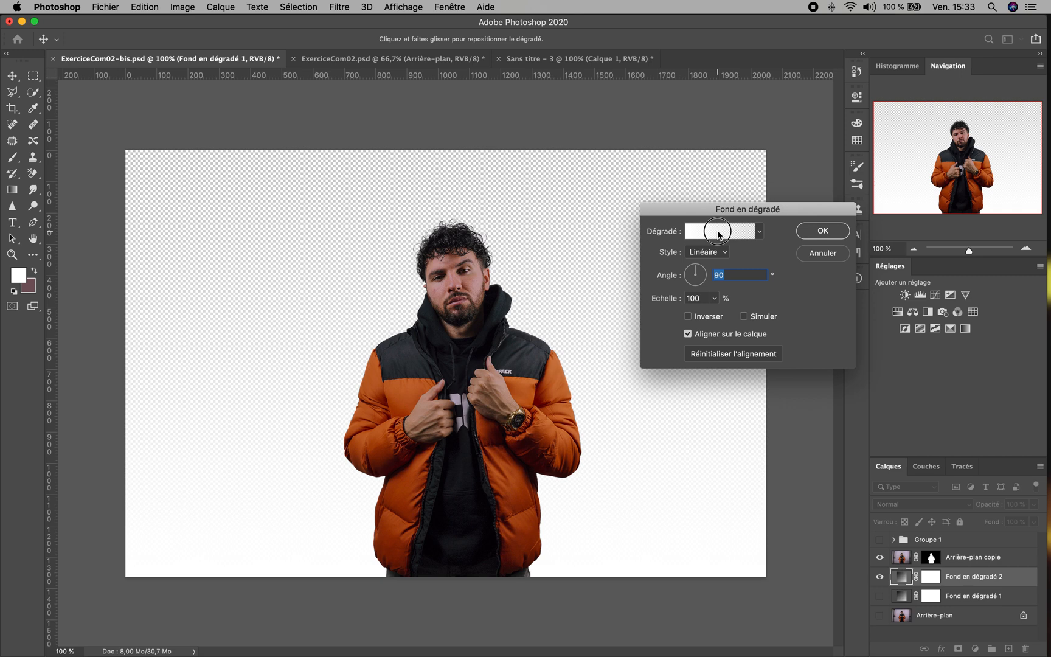
{"action": "left_click", "coordinate": [717, 232]}
{"action": "left_click_drag", "start_coordinate": [655, 250], "coordinate": [832, 159]}
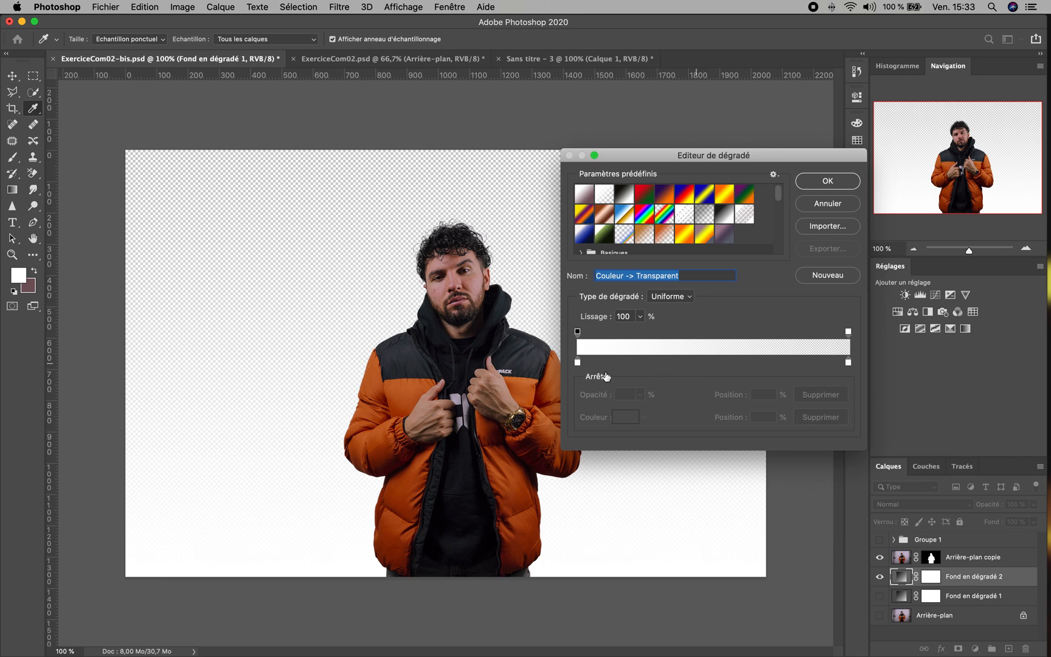
Step: Set the gradient's starting colour stop to the dark tone 302d36 sampled from the jacket's dark shoulder
{"action": "left_click", "coordinate": [578, 363]}
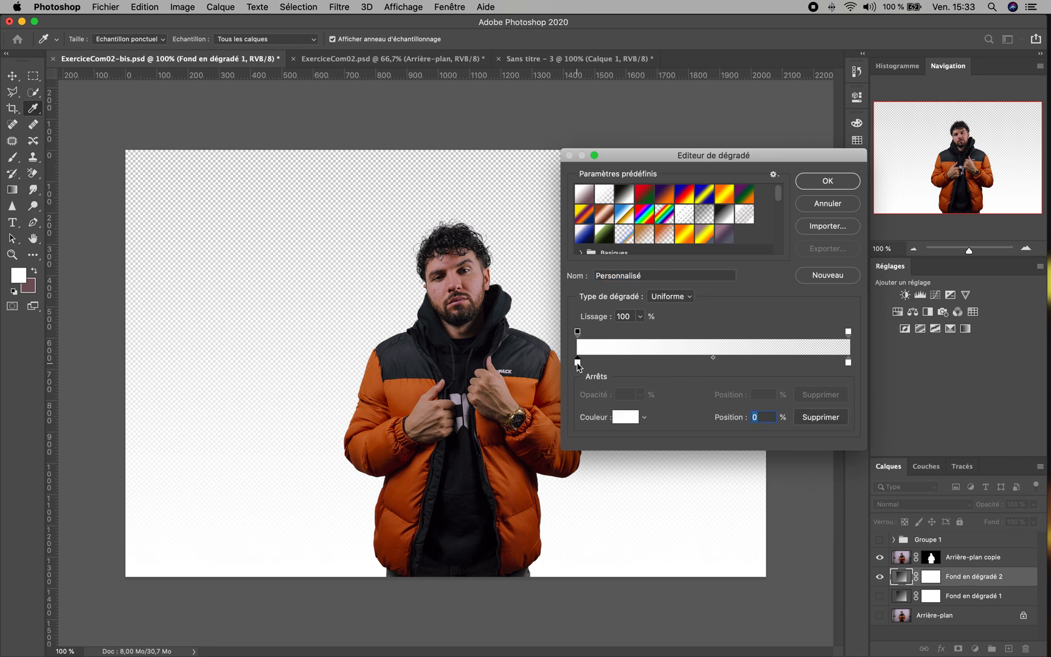
{"action": "double_click", "coordinate": [577, 364]}
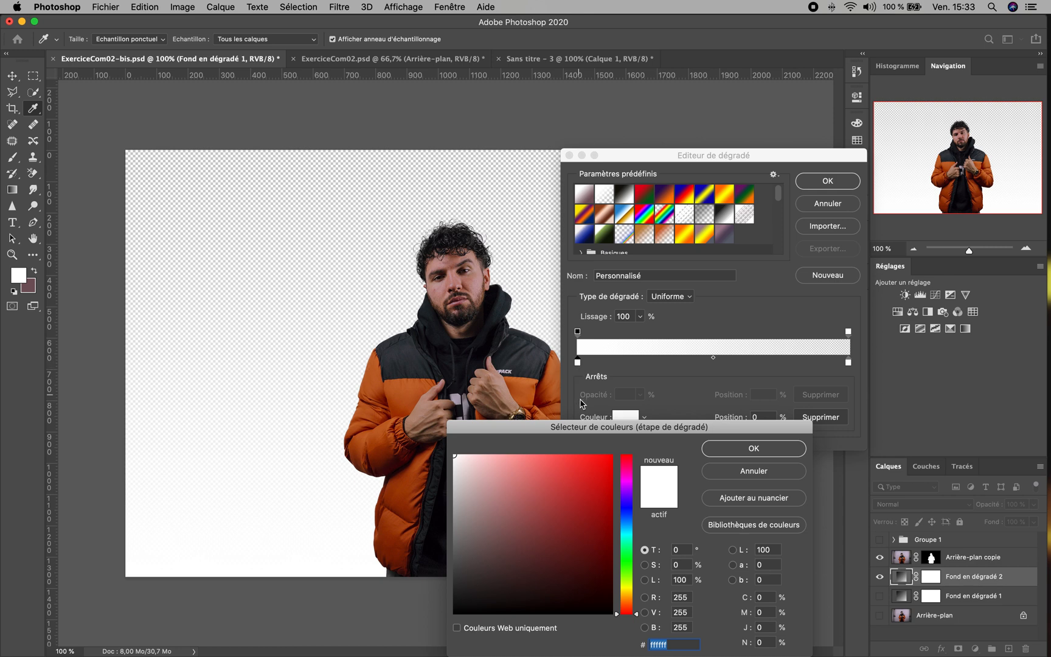
{"action": "left_click_drag", "start_coordinate": [577, 433], "coordinate": [659, 372]}
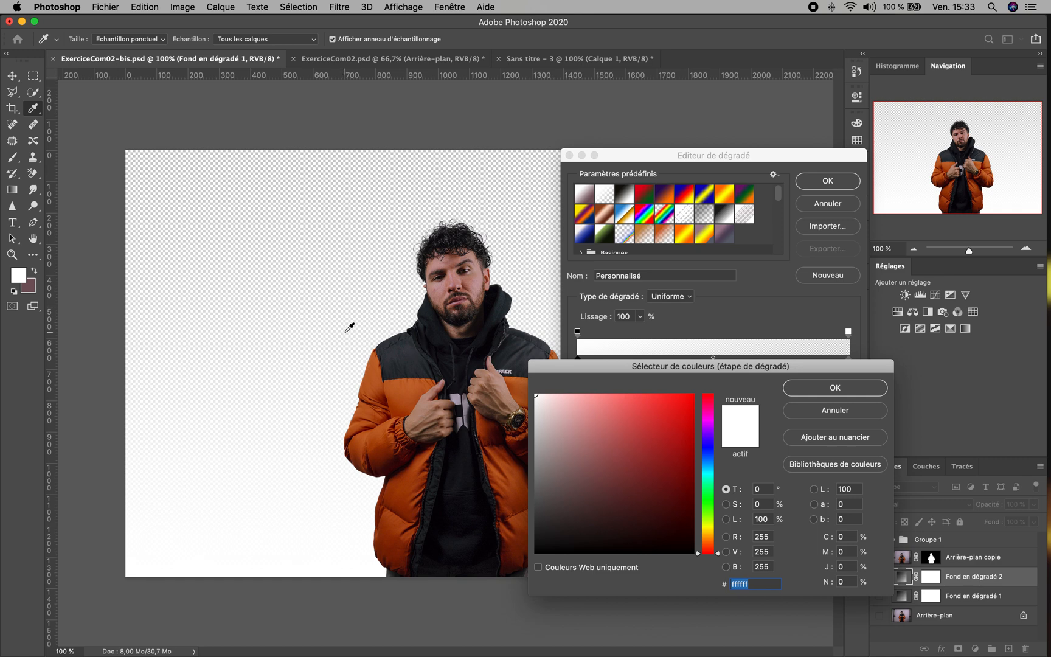
{"action": "left_click", "coordinate": [412, 359]}
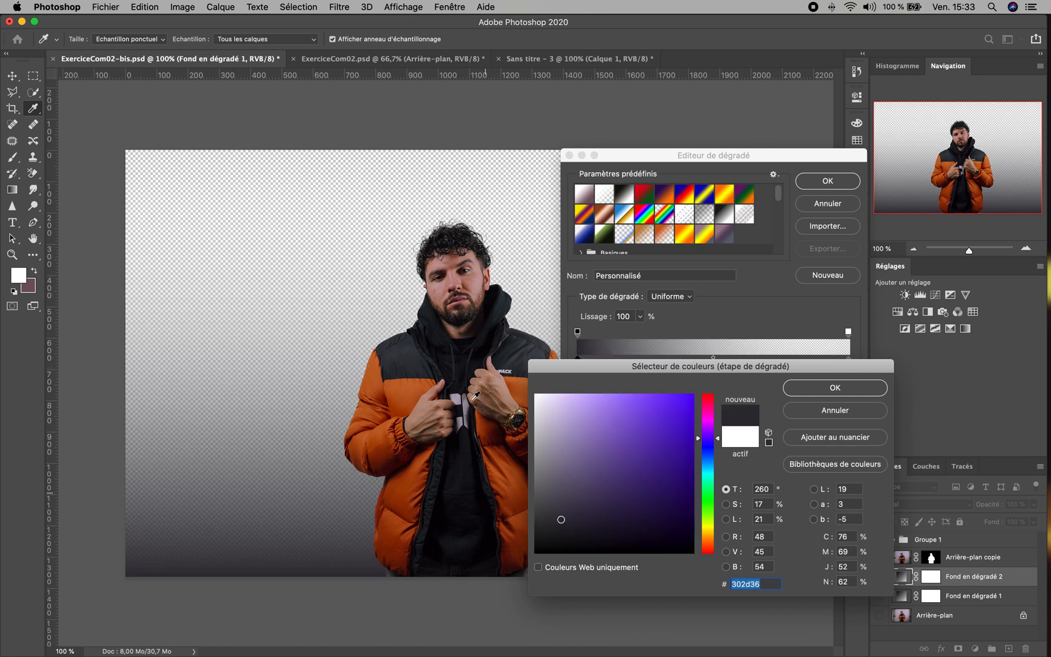
{"action": "left_click", "coordinate": [827, 387]}
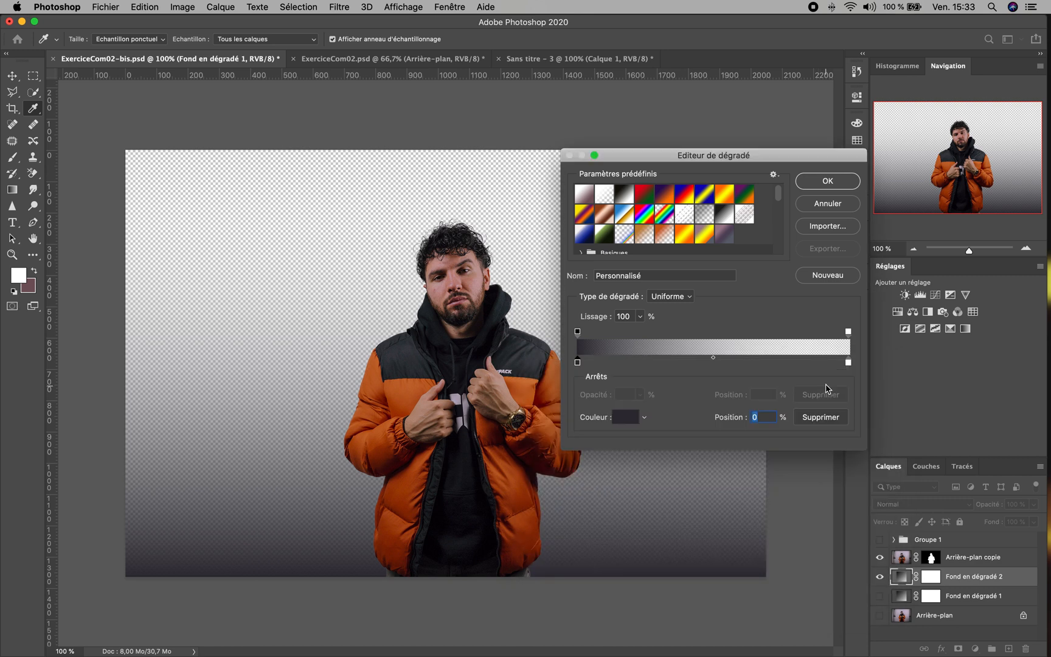
Step: Set the gradient's end colour stop to white (ffffff) and its end opacity stop to 100%
{"action": "double_click", "coordinate": [848, 362]}
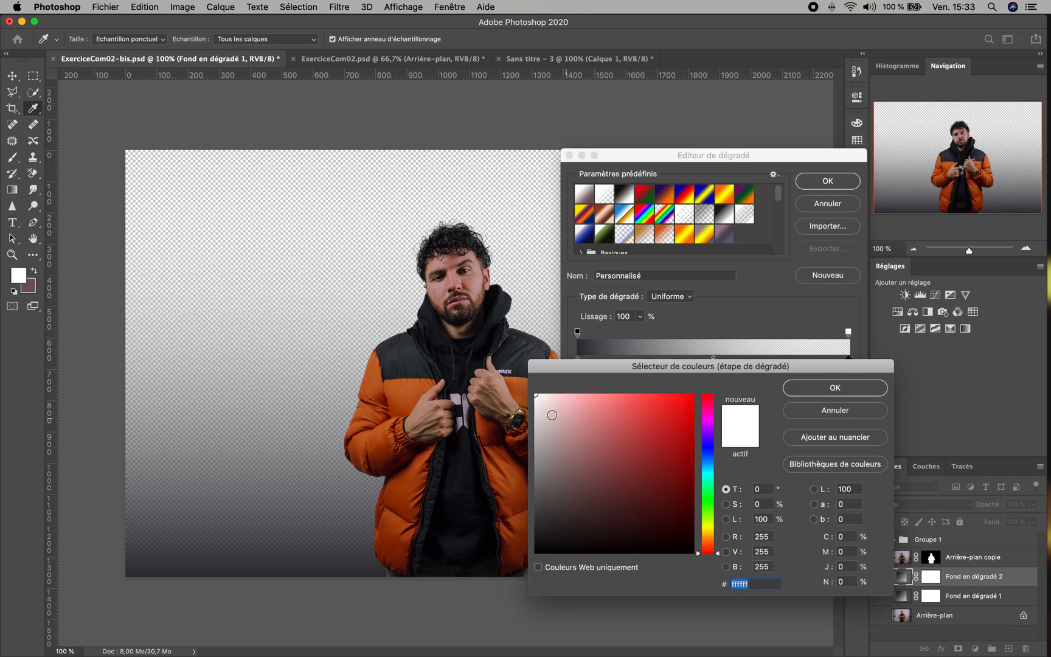
{"action": "left_click", "coordinate": [535, 426]}
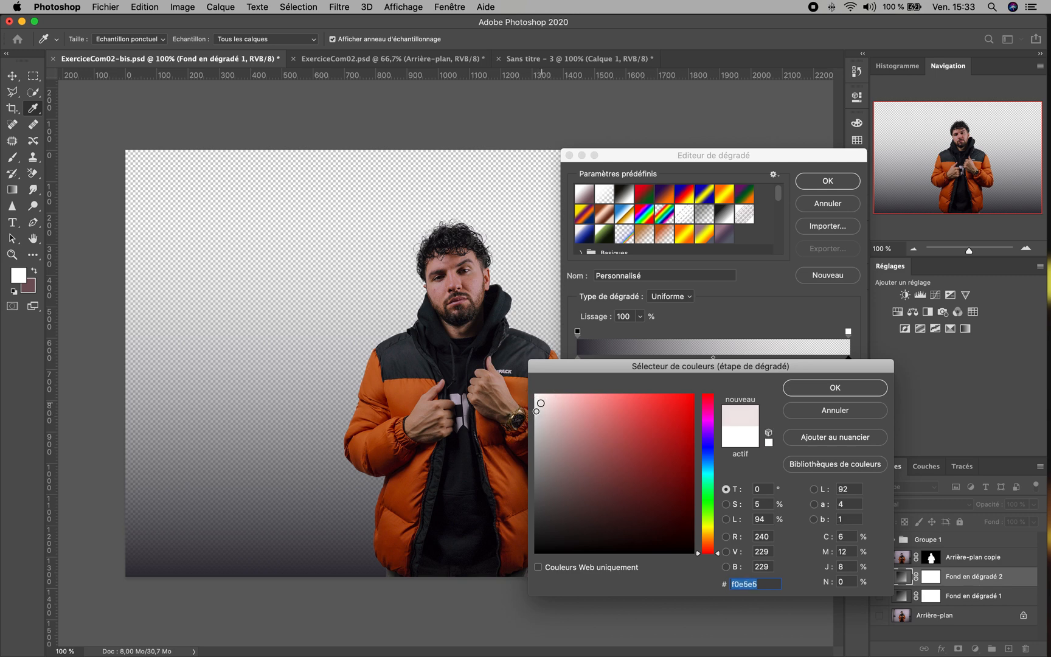
{"action": "left_click_drag", "start_coordinate": [536, 406], "coordinate": [523, 374]}
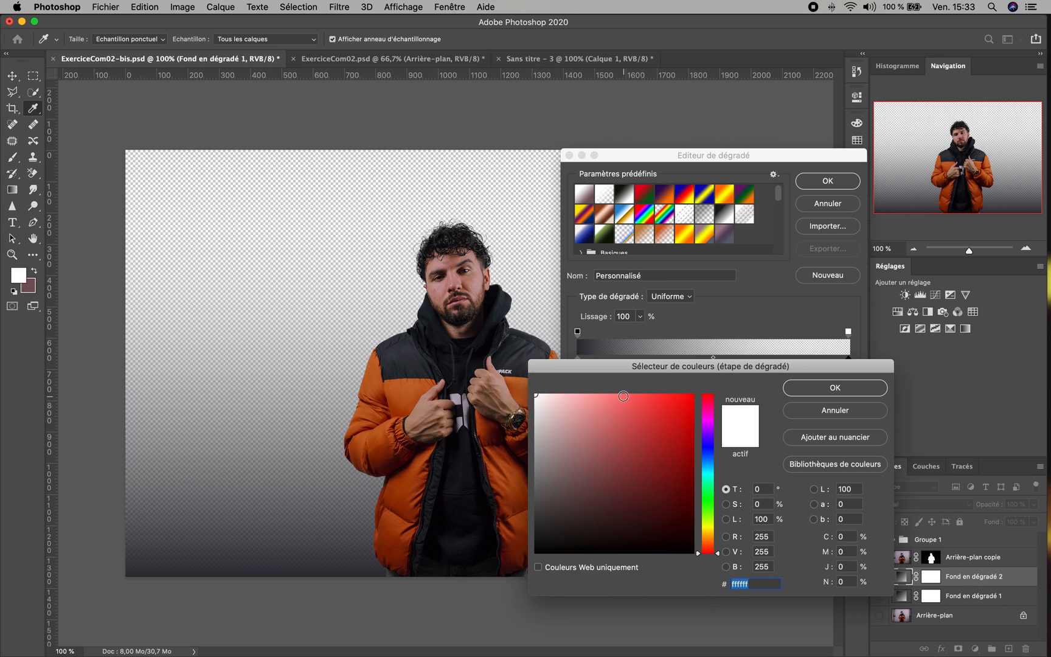
{"action": "left_click", "coordinate": [811, 394]}
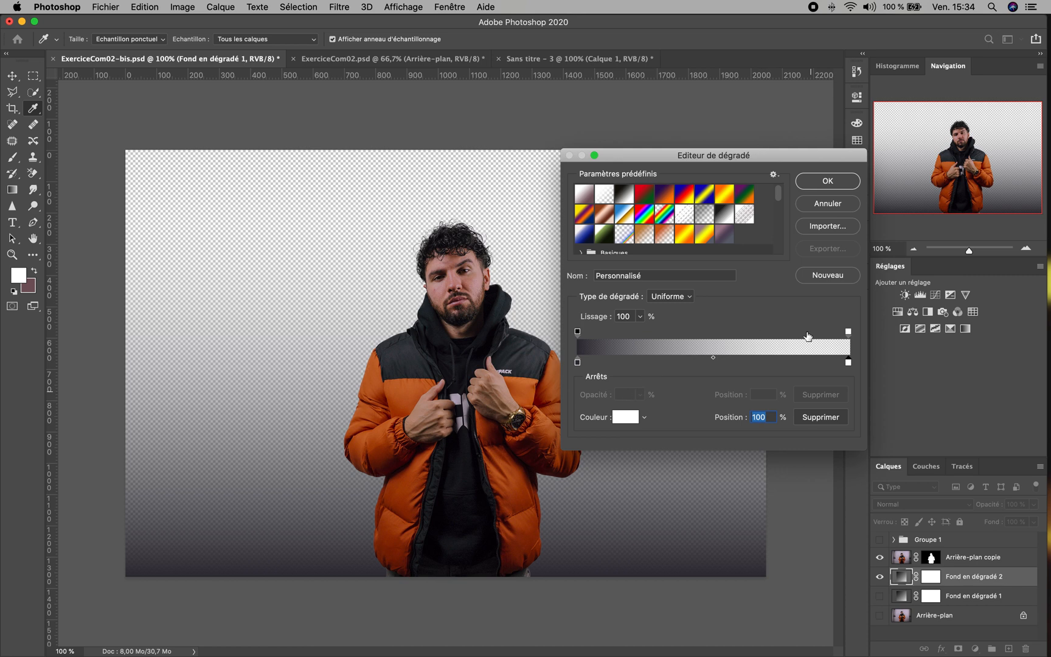
{"action": "left_click", "coordinate": [848, 332]}
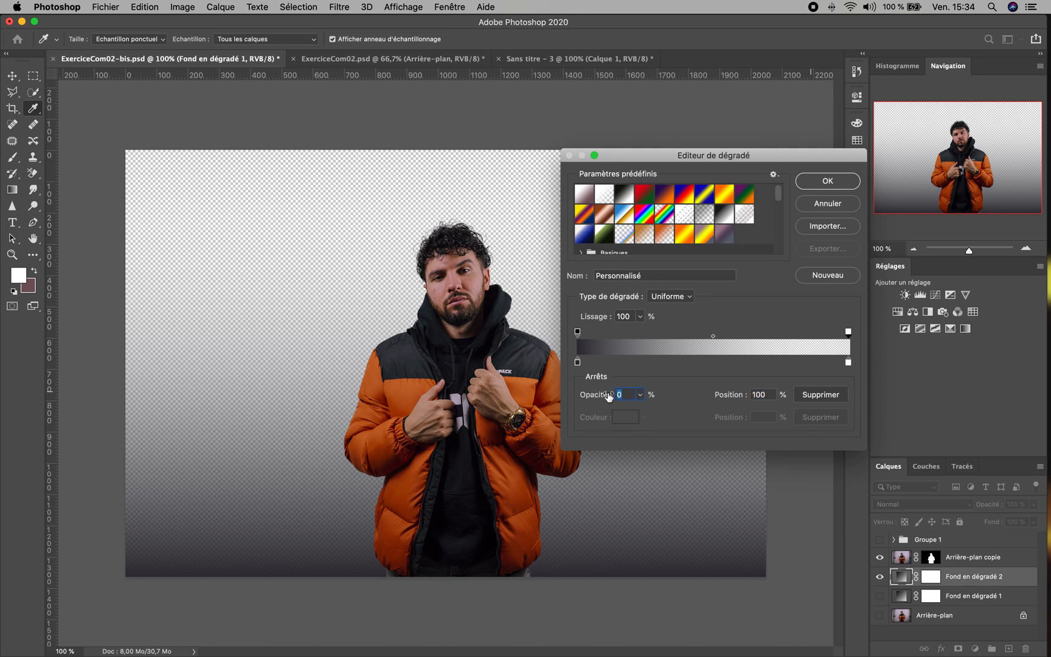
{"action": "type", "text": "100"}
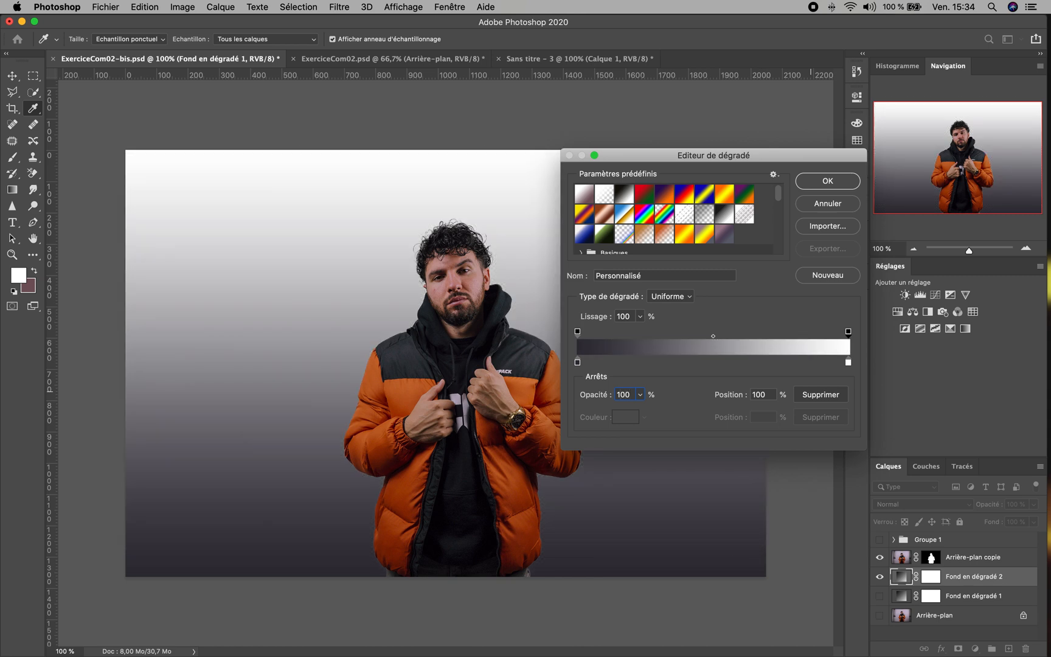
Step: Move the gradient's end opacity stop to position 99% and set its opacity to 20%
{"action": "left_click", "coordinate": [848, 333]}
{"action": "left_click_drag", "start_coordinate": [849, 332], "coordinate": [844, 354]}
{"action": "left_click", "coordinate": [637, 397]}
{"action": "left_click", "coordinate": [607, 394]}
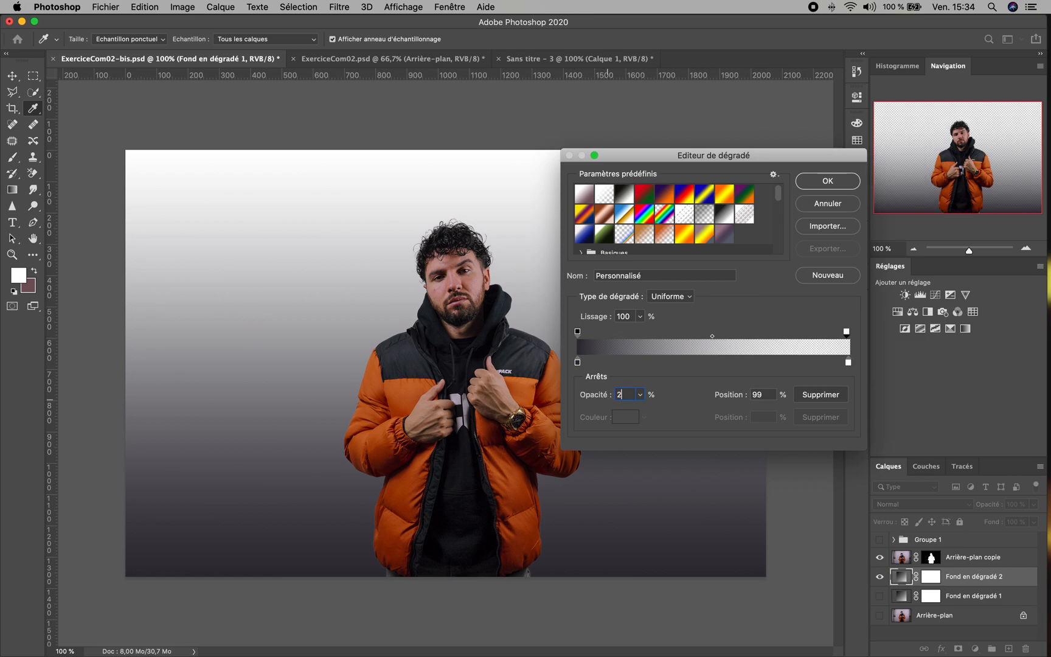
{"action": "type", "text": "20"}
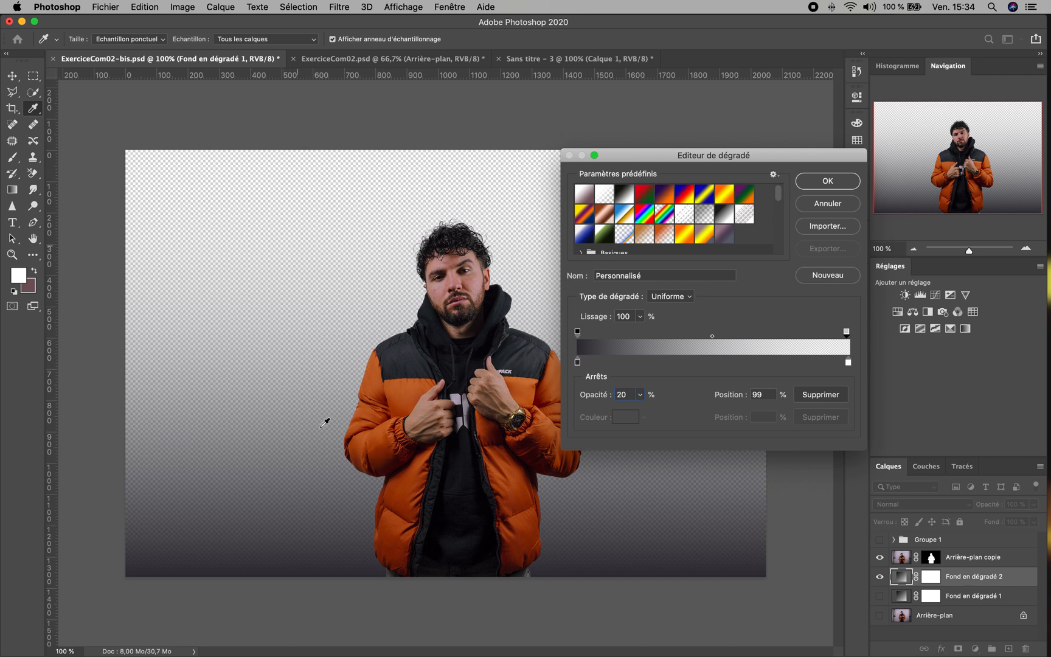
{"action": "scroll", "coordinate": [649, 390], "scroll_direction": "down", "scroll_amount": 1}
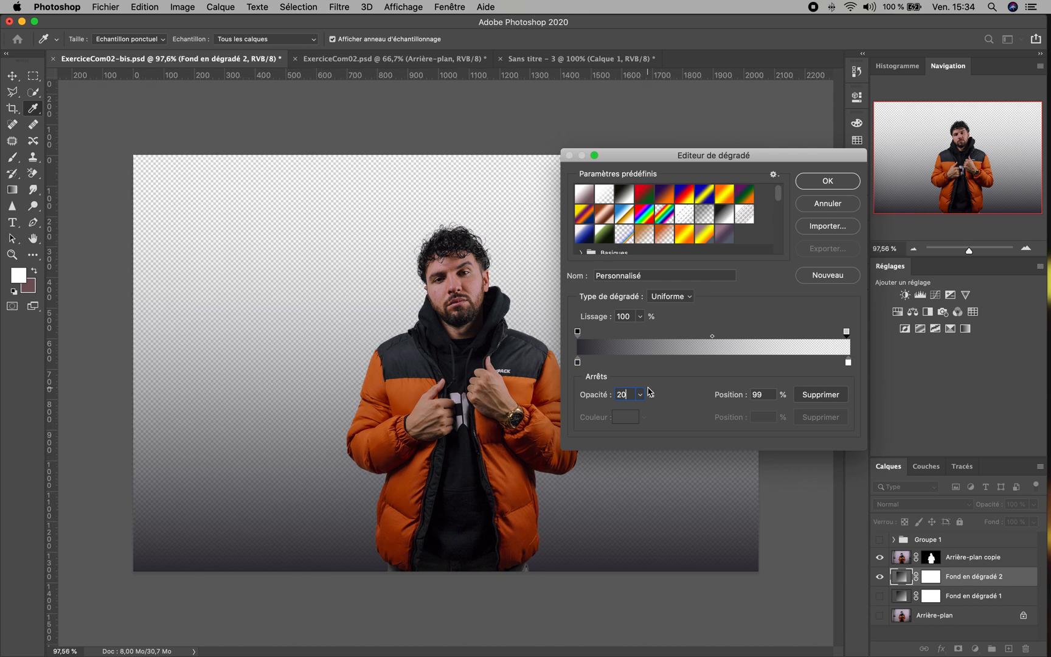
Step: Set the end opacity stop to 100% and apply the linear gradient fill
{"action": "key", "text": "BackSpace"}
{"action": "key", "text": "BackSpace"}
{"action": "type", "text": "100"}
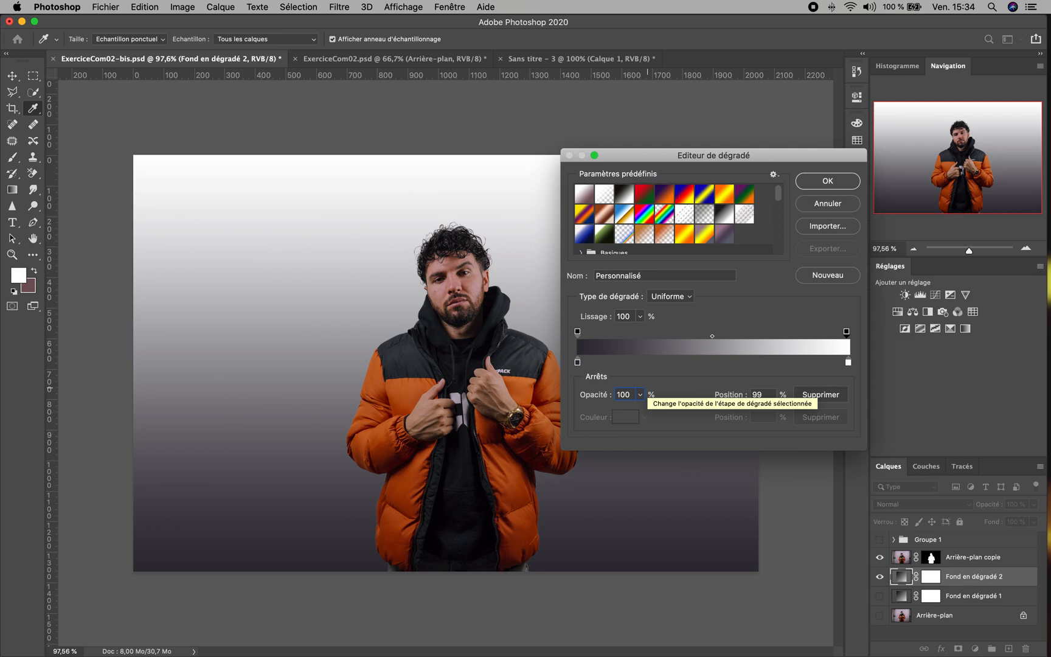
{"action": "left_click", "coordinate": [826, 181]}
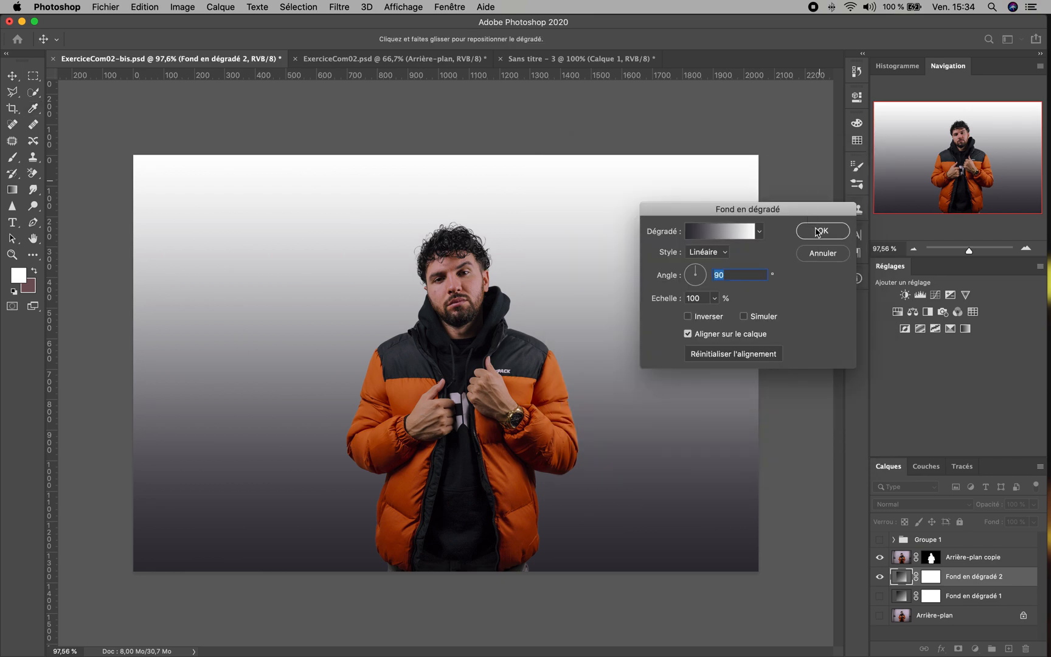
{"action": "left_click", "coordinate": [818, 233]}
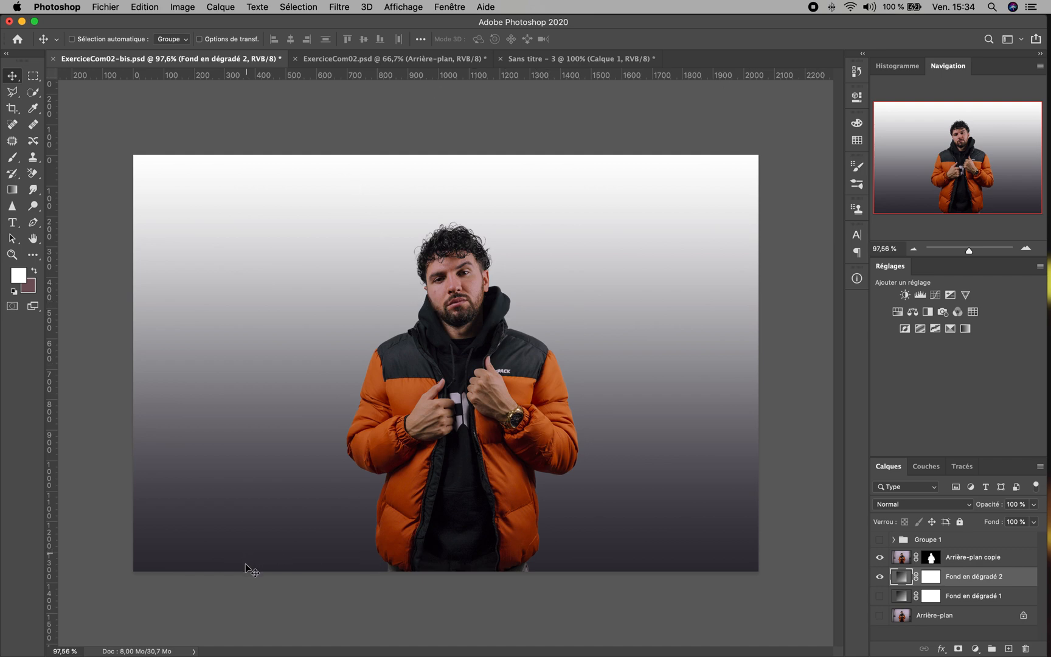
Step: Examine the cutout's edges against the new gradient, around the hair and along the sleeves and sides of the jacket
{"action": "key", "text": "z"}
{"action": "left_click", "coordinate": [447, 246]}
{"action": "left_click", "coordinate": [447, 238]}
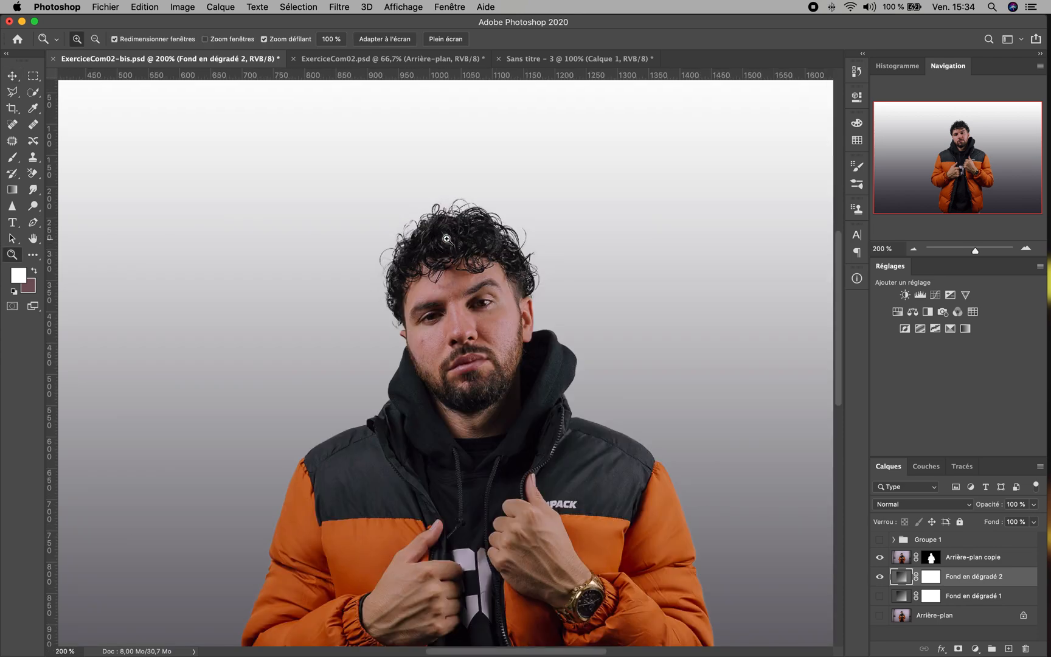
{"action": "left_click", "coordinate": [447, 238]}
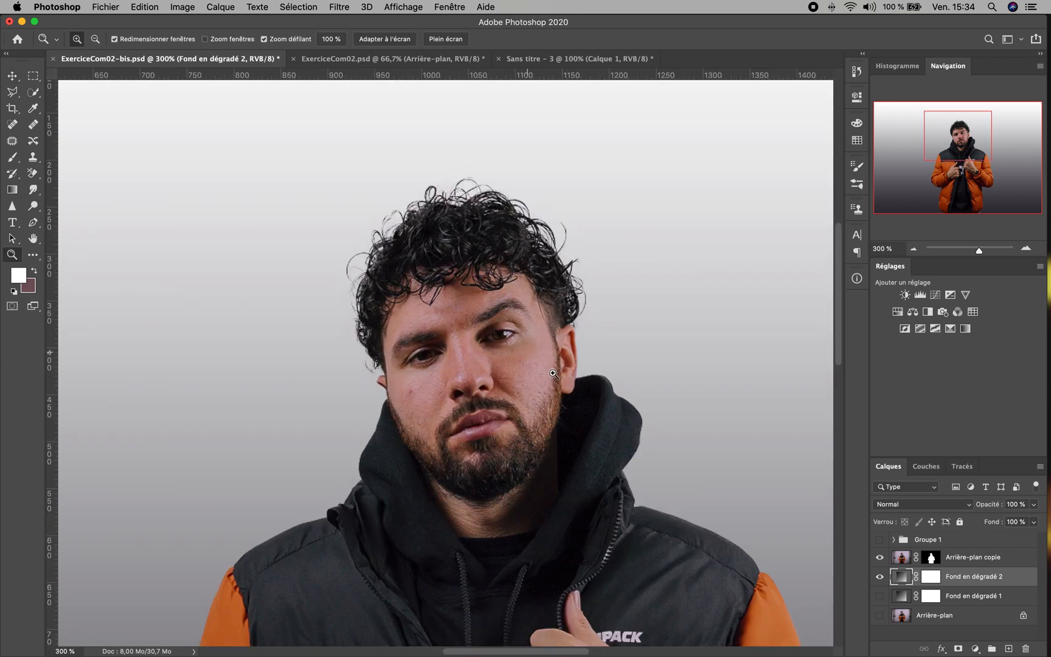
{"action": "key", "text": "alt"}
{"action": "left_click", "coordinate": [459, 373], "text": "alt"}
{"action": "left_click", "coordinate": [596, 518], "text": "alt"}
{"action": "left_click", "coordinate": [376, 517]}
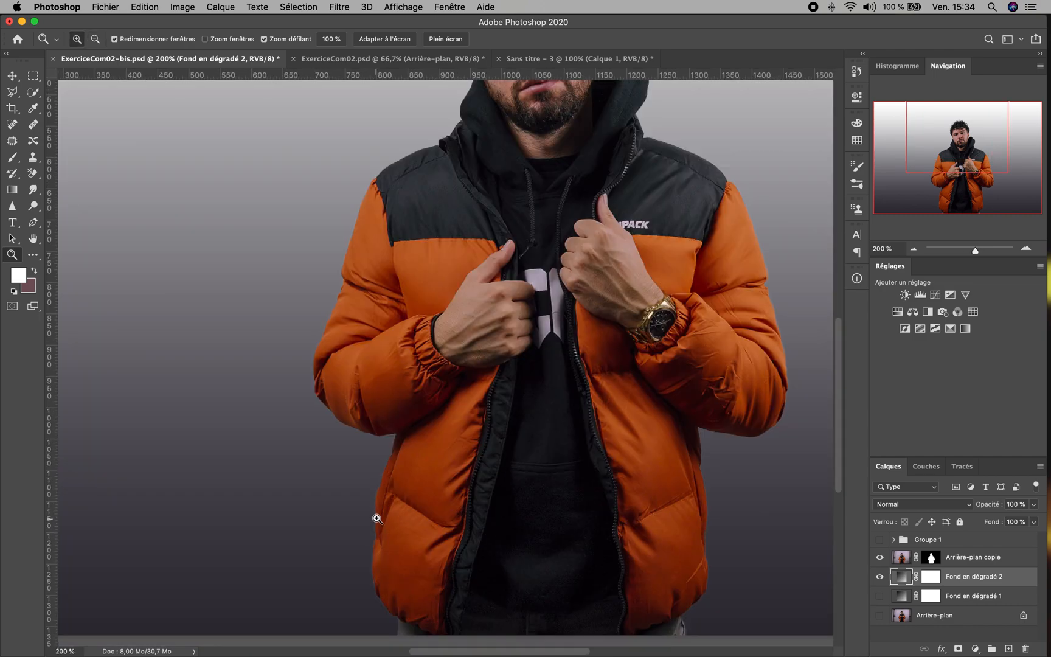
{"action": "left_click", "coordinate": [389, 499]}
{"action": "left_click", "coordinate": [425, 411]}
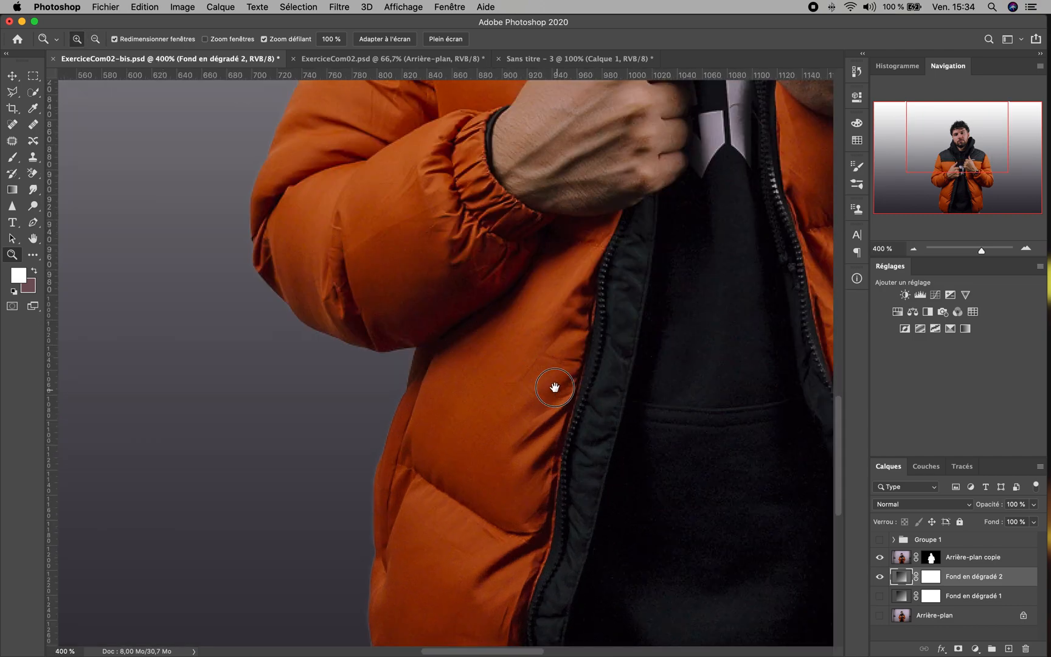
{"action": "left_click_drag", "start_coordinate": [555, 387], "coordinate": [272, 288]}
{"action": "left_click_drag", "start_coordinate": [698, 272], "coordinate": [524, 484]}
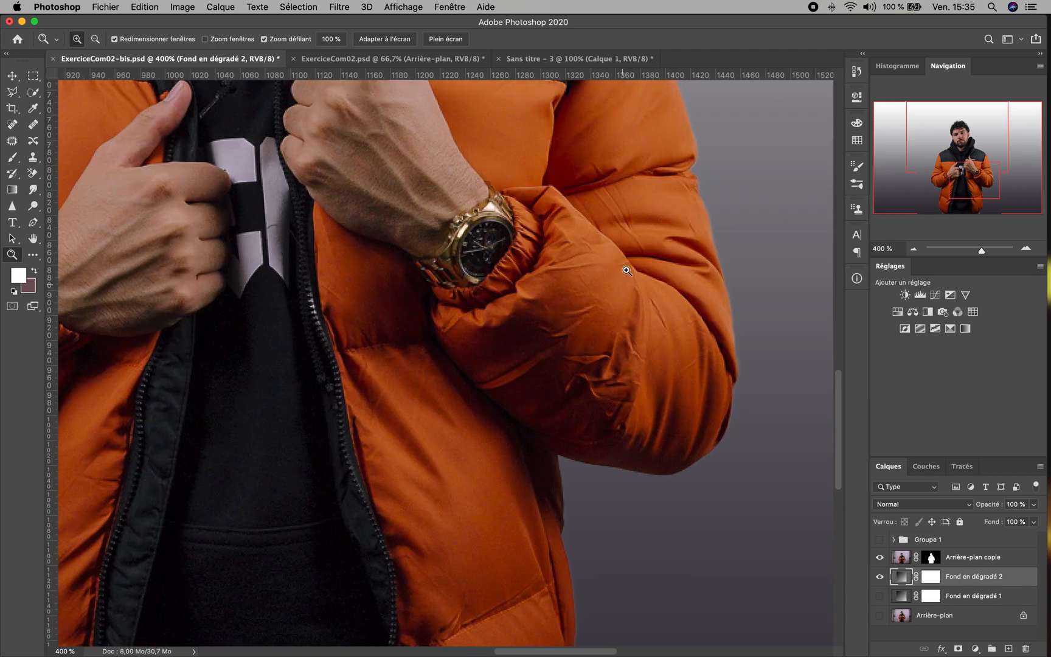
{"action": "left_click_drag", "start_coordinate": [635, 205], "coordinate": [657, 333]}
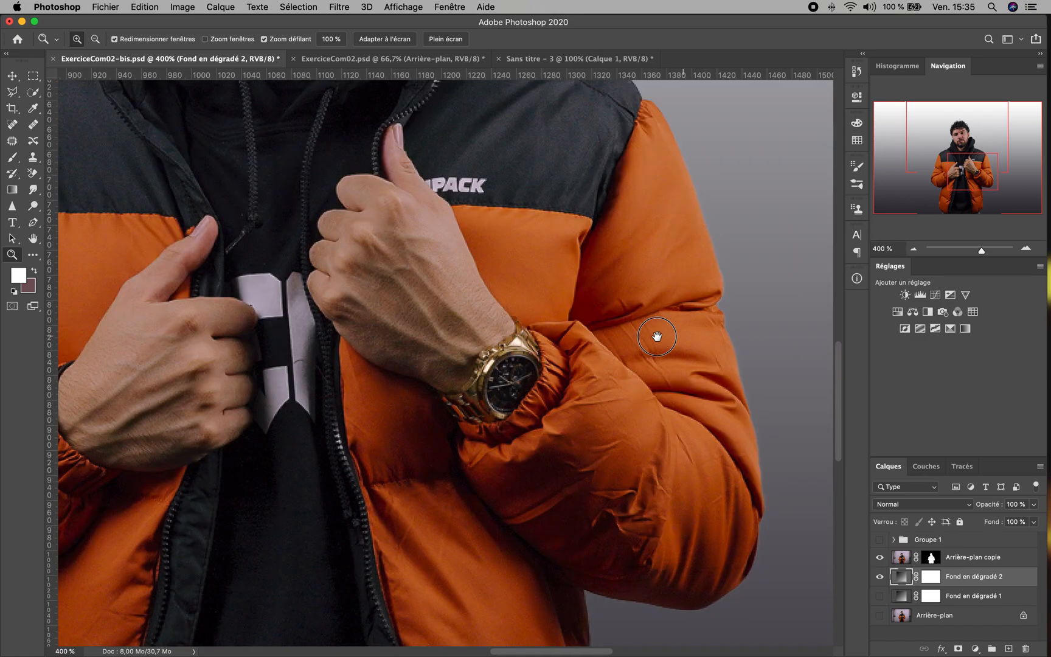
{"action": "left_click", "coordinate": [483, 275], "text": "alt"}
{"action": "left_click", "coordinate": [474, 274], "text": "alt"}
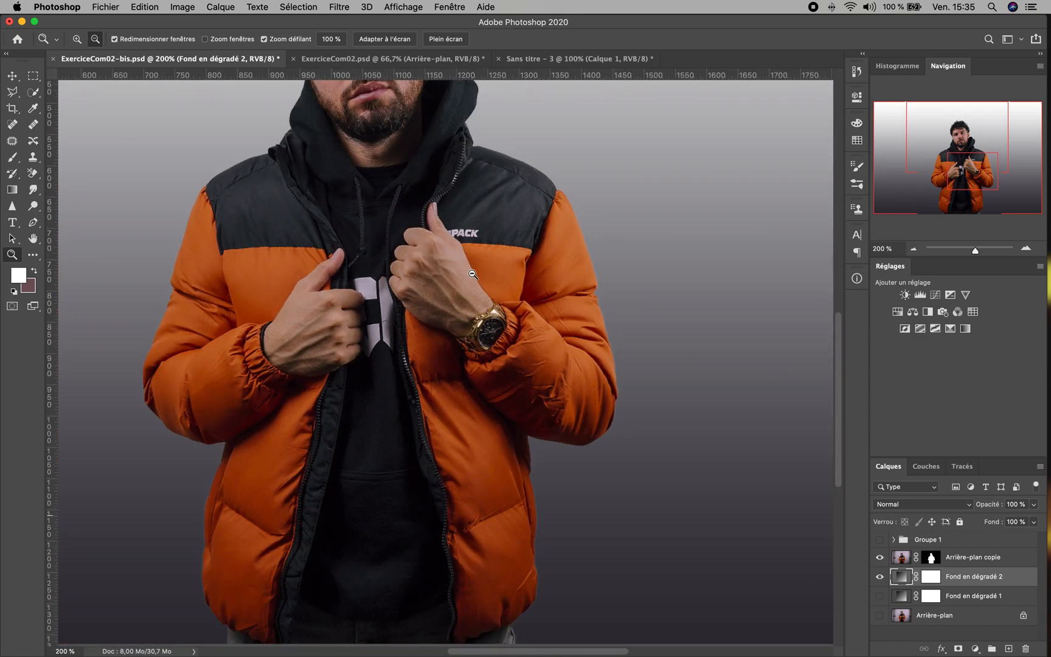
{"action": "left_click", "coordinate": [473, 273], "text": "alt"}
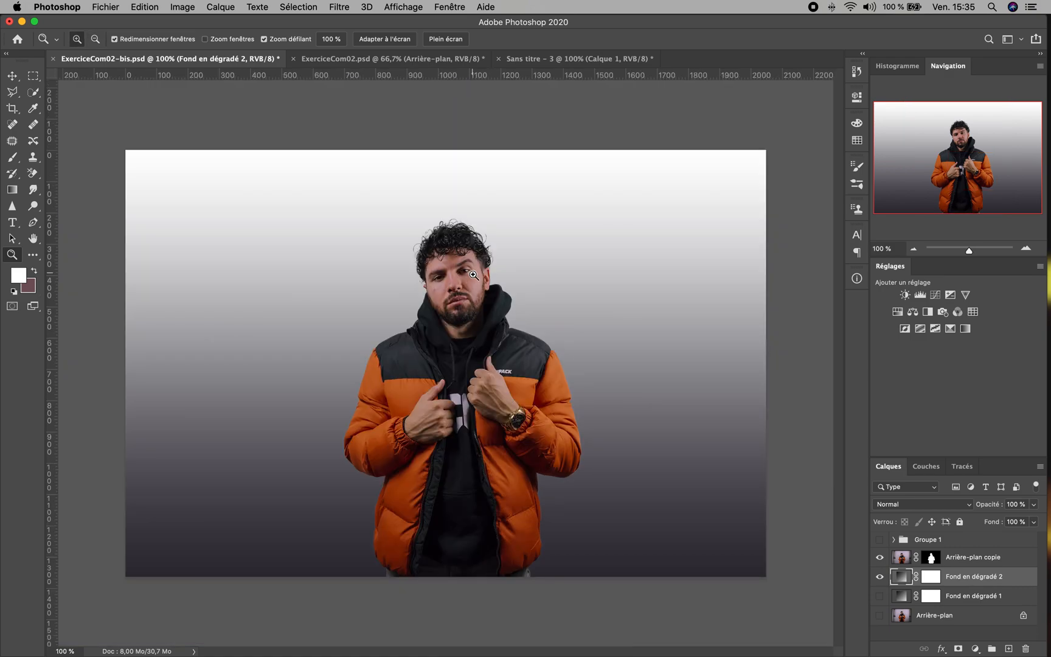
Step: Try moving the Arrière-plan copie cutout with its linked mask towards the canvas's lower right corner and undo the move
{"action": "key", "text": "v"}
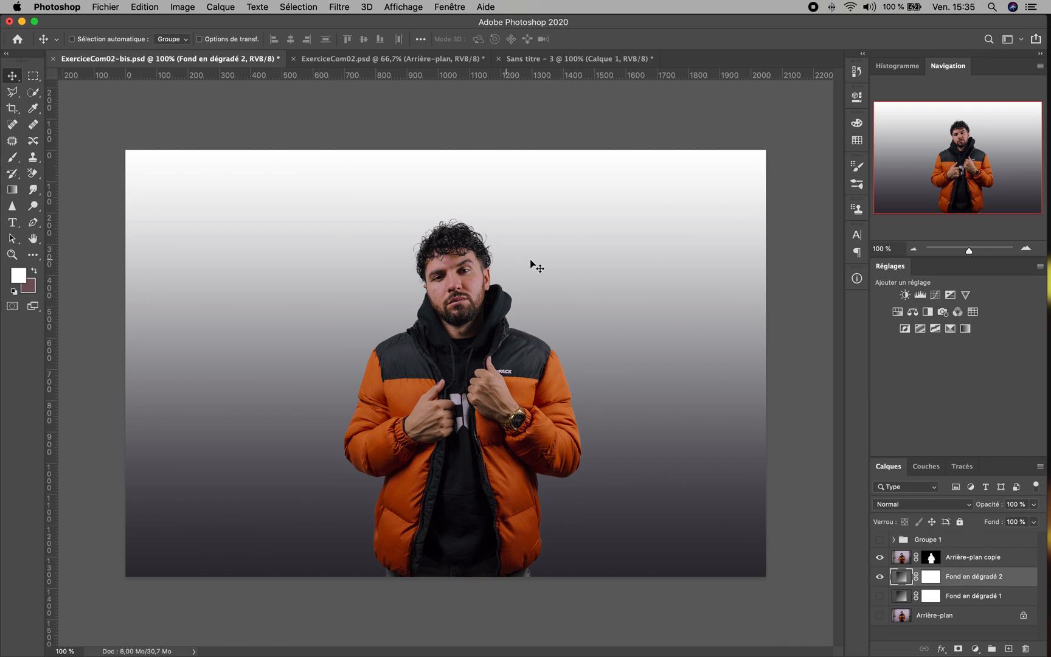
{"action": "left_click", "coordinate": [988, 559]}
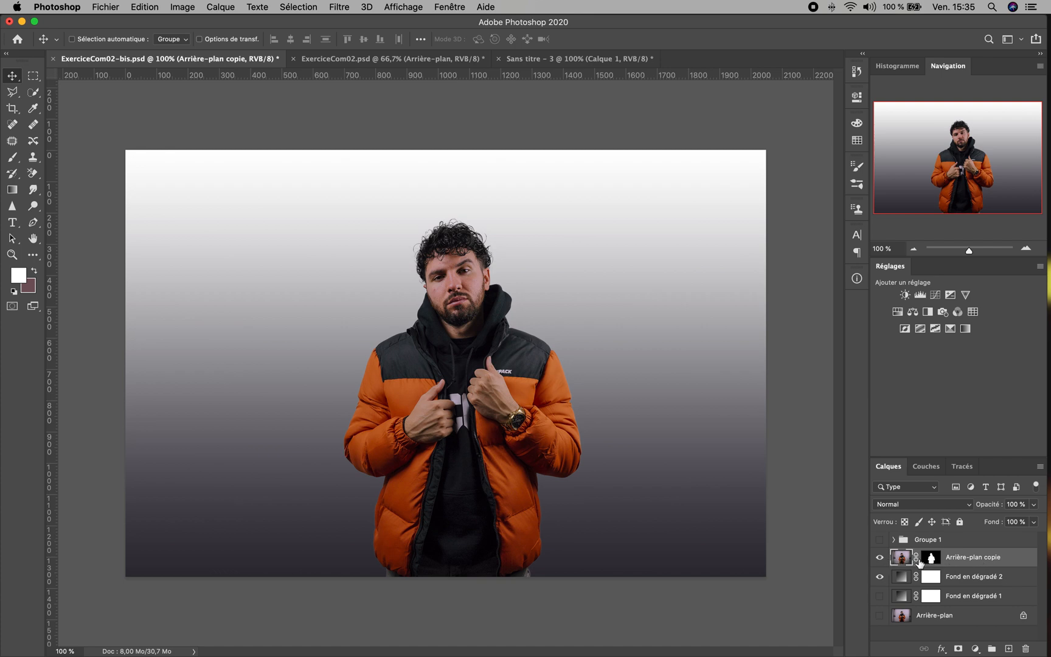
{"action": "left_click", "coordinate": [406, 393]}
{"action": "left_click_drag", "start_coordinate": [433, 390], "coordinate": [715, 444]}
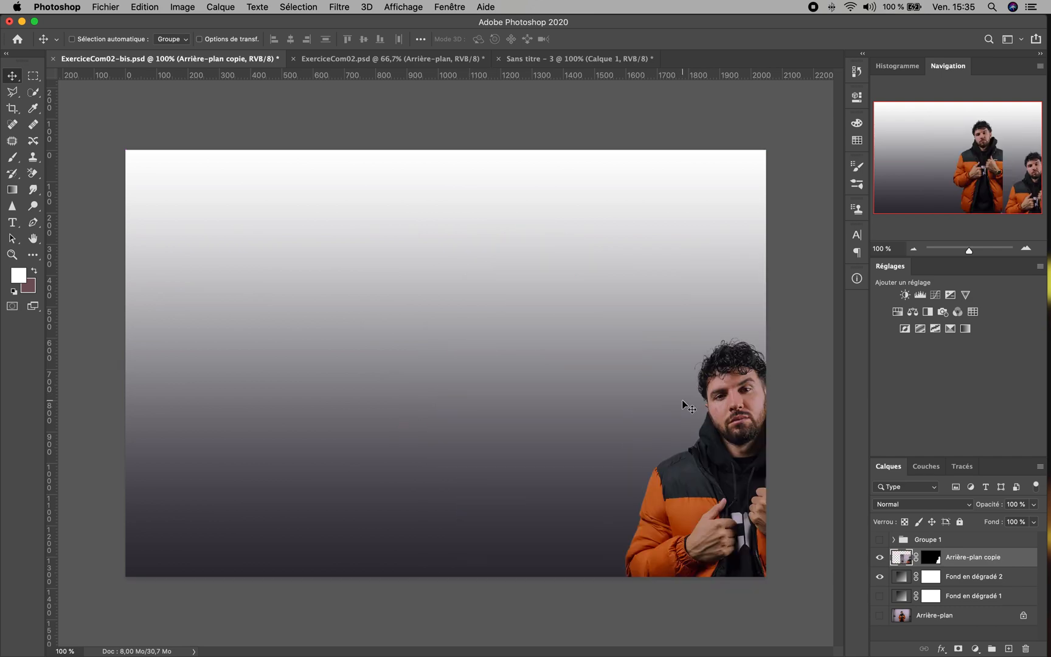
{"action": "key", "text": "super+z"}
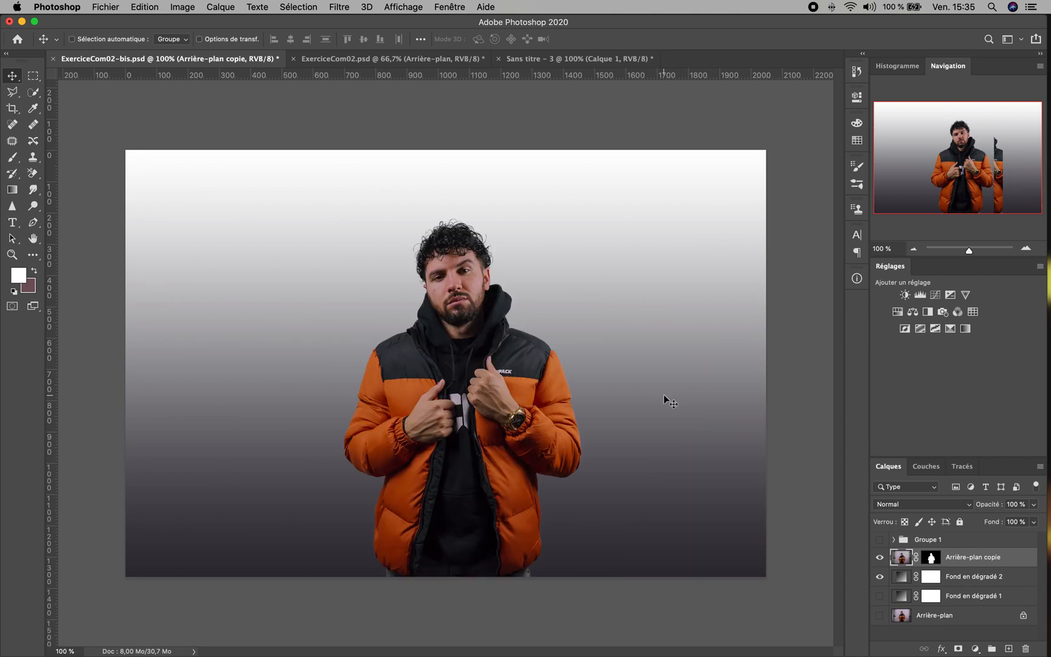
Step: Try moving the man cutout towards the canvas's right side and undo the moves
{"action": "left_click", "coordinate": [472, 337]}
{"action": "left_click_drag", "start_coordinate": [517, 336], "coordinate": [586, 340]}
{"action": "key", "text": "super+z"}
{"action": "left_click", "coordinate": [500, 355]}
{"action": "left_click_drag", "start_coordinate": [501, 356], "coordinate": [581, 368]}
{"action": "key", "text": "super+z"}
Step: Place the man cutout in the right half of the canvas with its base on the canvas's bottom edge
{"action": "left_click", "coordinate": [578, 367]}
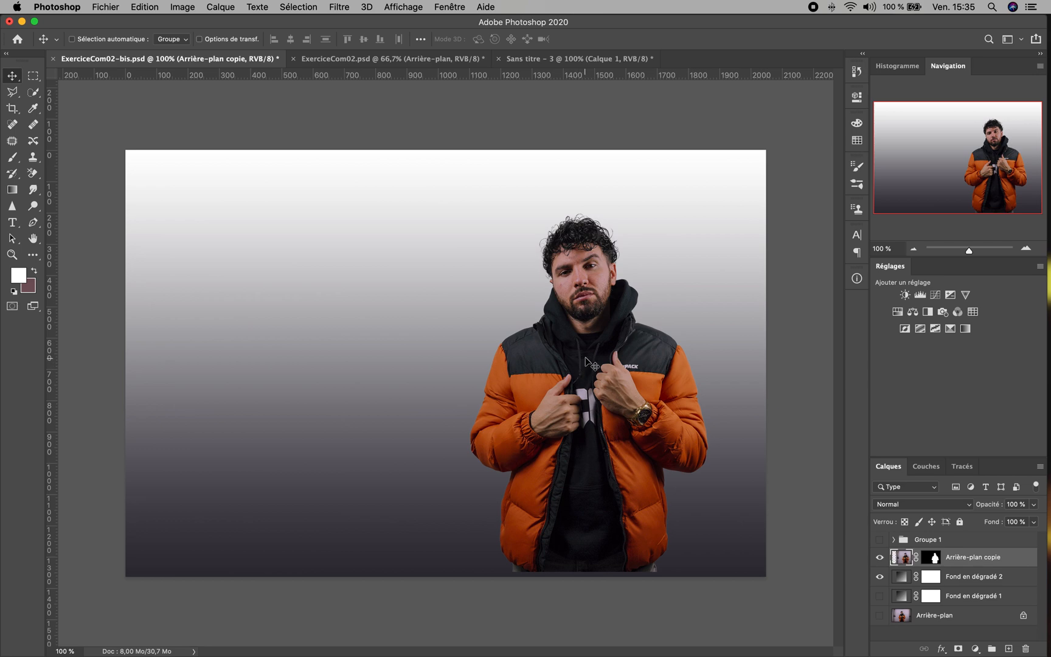
{"action": "left_click", "coordinate": [583, 329]}
{"action": "left_click_drag", "start_coordinate": [584, 329], "coordinate": [589, 336]}
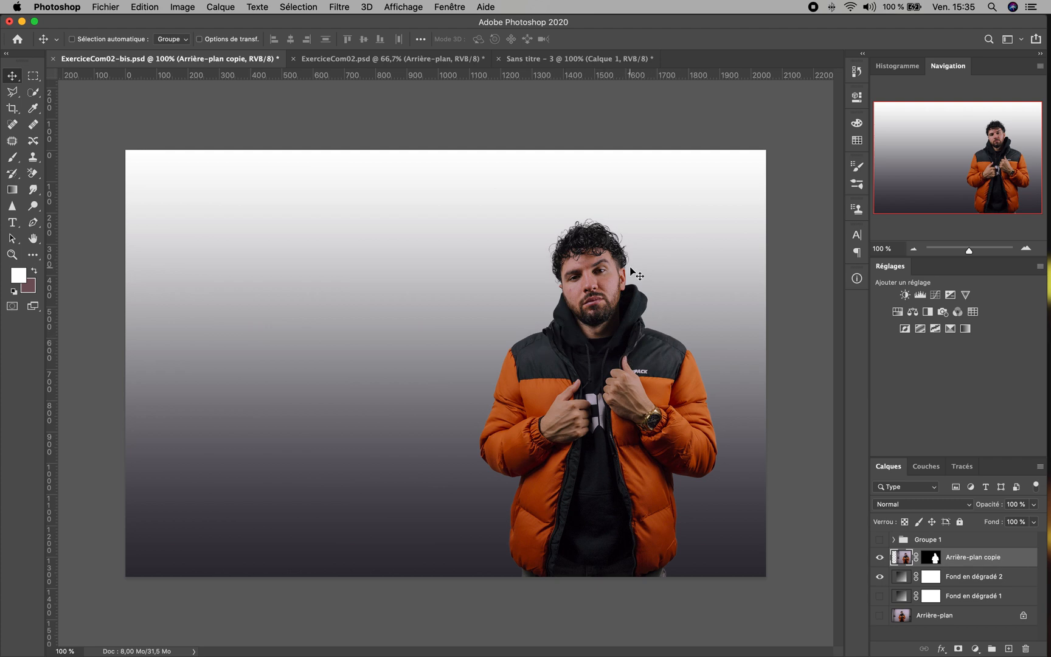
{"action": "left_click_drag", "start_coordinate": [613, 345], "coordinate": [591, 344]}
{"action": "key", "text": "super+z"}
{"action": "left_click_drag", "start_coordinate": [573, 474], "coordinate": [540, 472]}
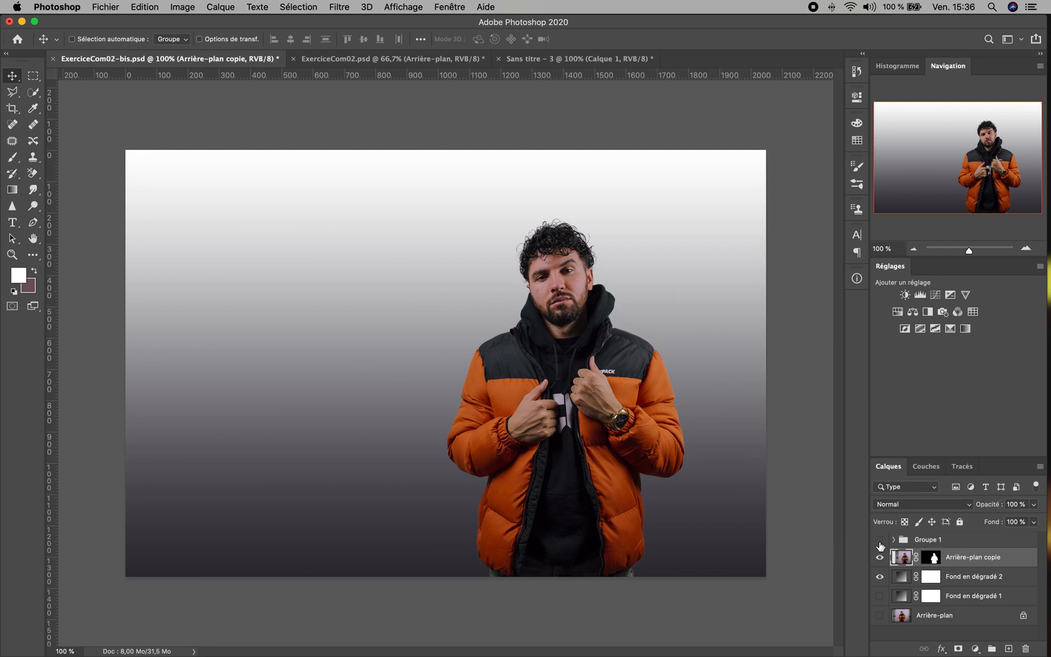
Step: Show Groupe 1 to review the example advert texts beside the man, then hide the group again
{"action": "left_click", "coordinate": [880, 543]}
{"action": "left_click", "coordinate": [880, 540]}
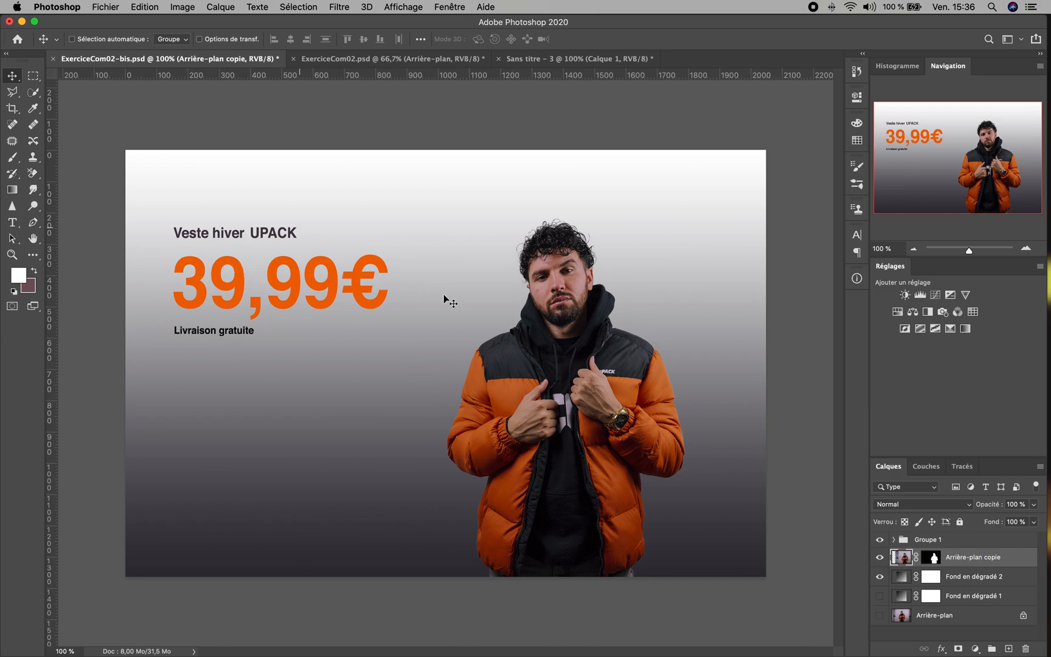
{"action": "left_click", "coordinate": [879, 540]}
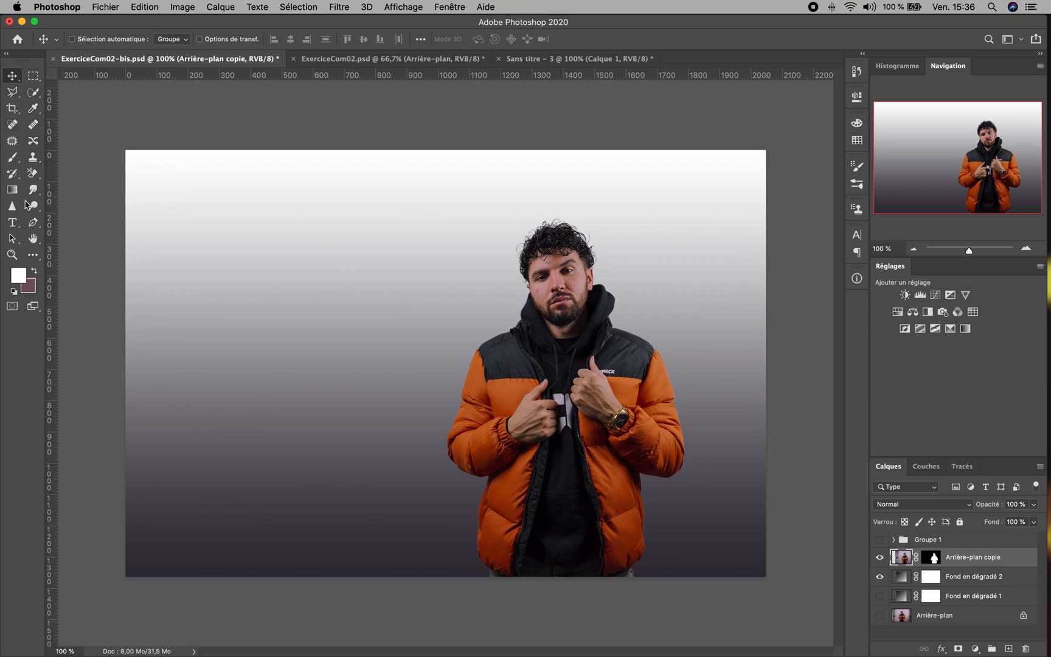
Step: Add the horizontal text "39,99€" in Helvetica Bold, 72 pt, to the man's left on the canvas
{"action": "left_click", "coordinate": [13, 224]}
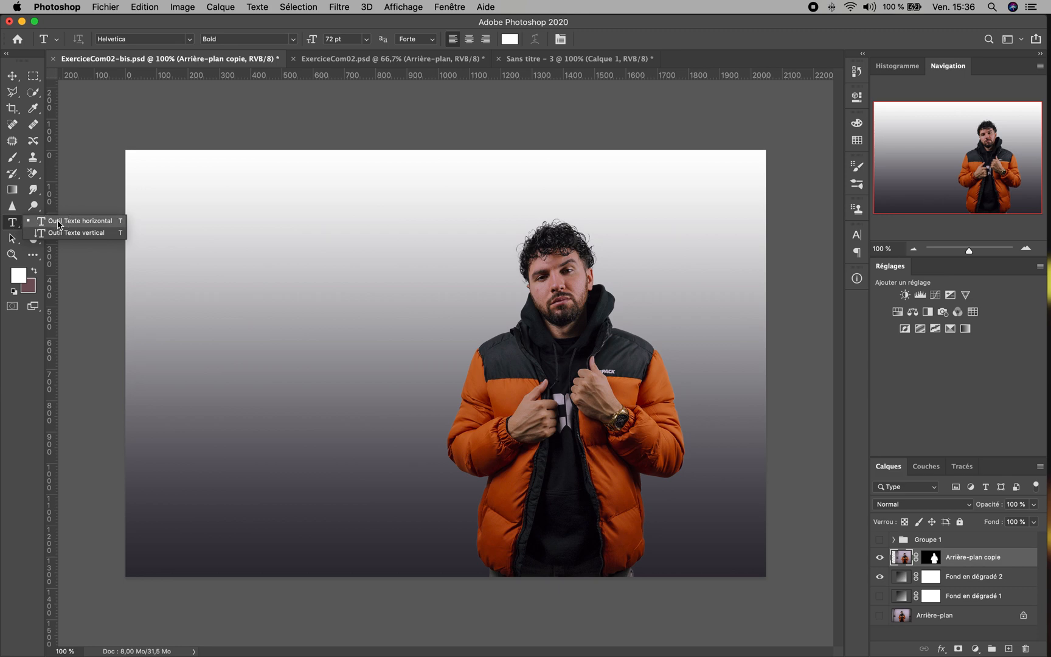
{"action": "left_click", "coordinate": [59, 222]}
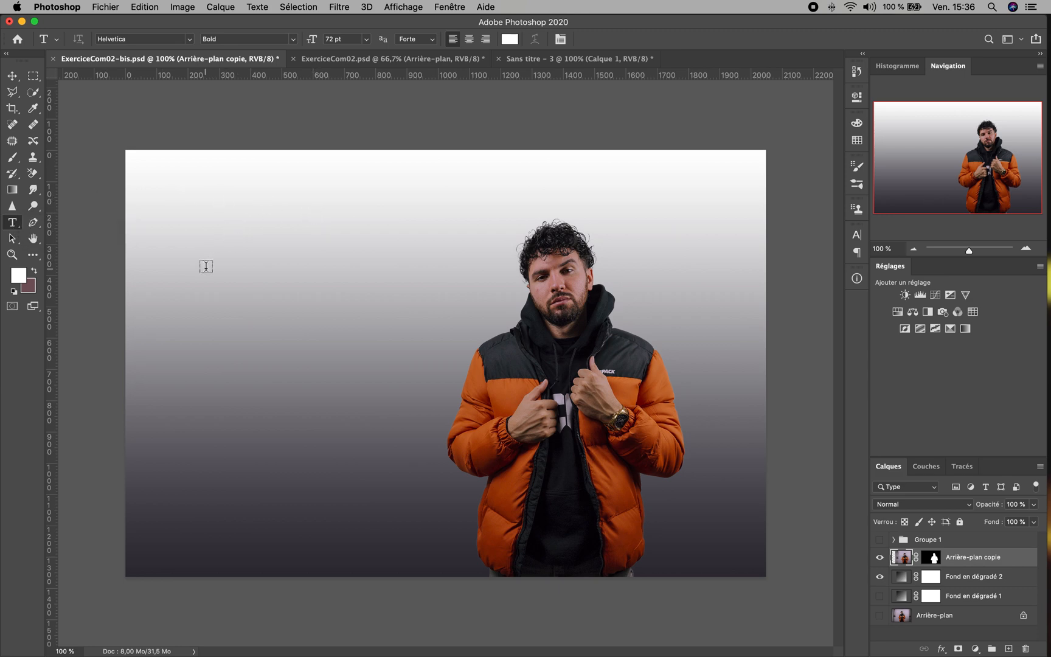
{"action": "left_click", "coordinate": [207, 268]}
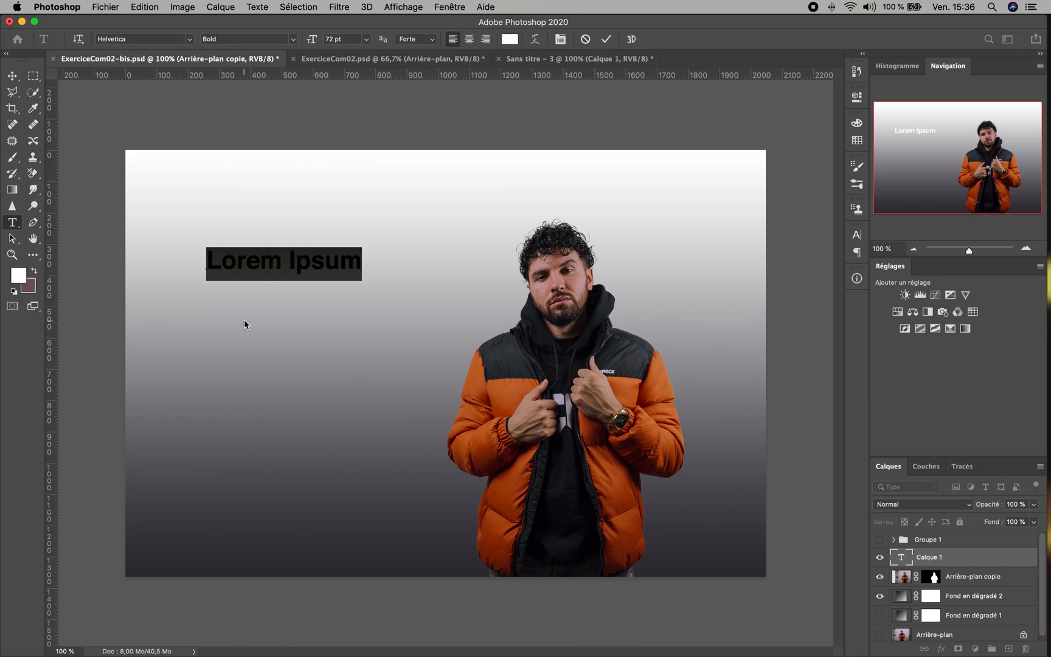
{"action": "type", "text": "39"}
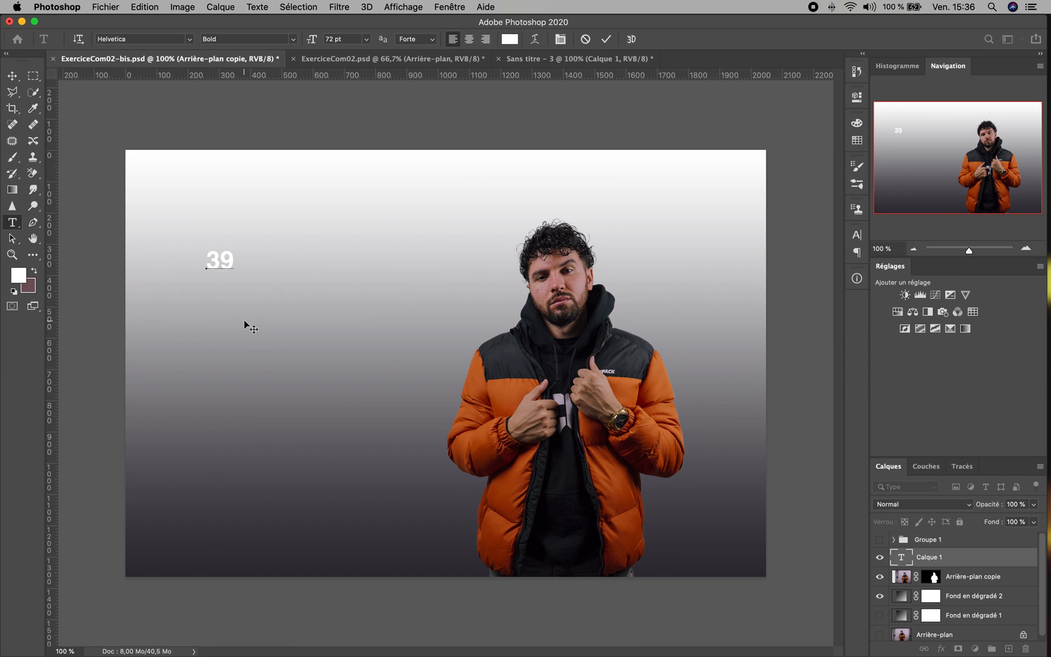
{"action": "type", "text": ",99€"}
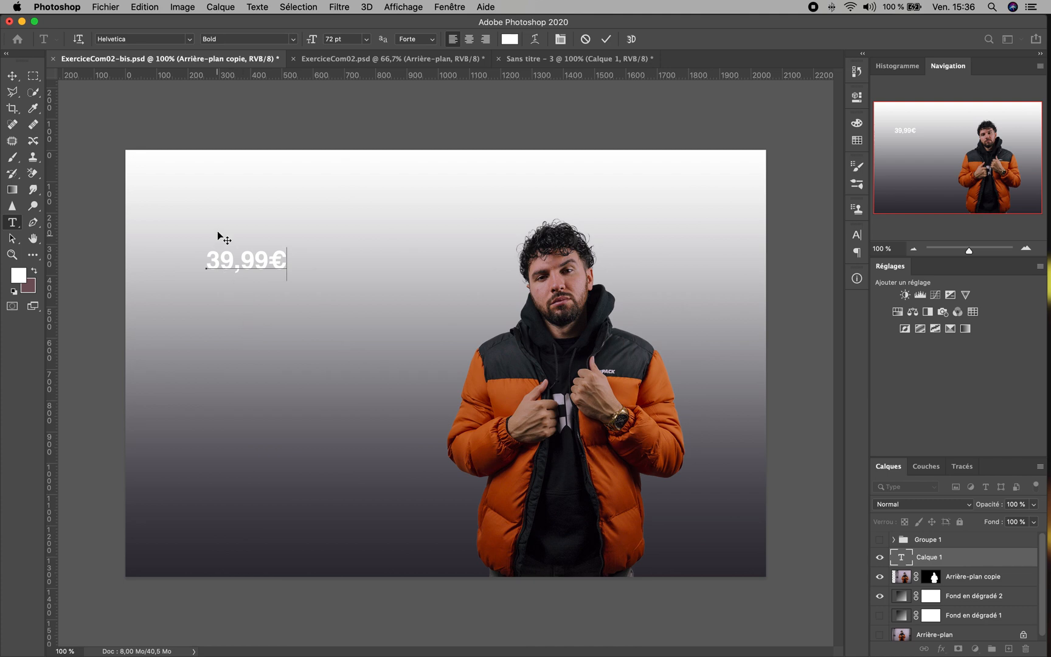
Step: Enlarge the 39,99€ text to about 178 pt and position it beside the man's head
{"action": "left_click", "coordinate": [16, 77]}
{"action": "mouse_move", "coordinate": [245, 263]}
{"action": "left_mouse_down"}
{"action": "mouse_move", "coordinate": [339, 234]}
{"action": "mouse_move", "coordinate": [248, 230]}
{"action": "mouse_move", "coordinate": [245, 255]}
{"action": "left_mouse_up"}
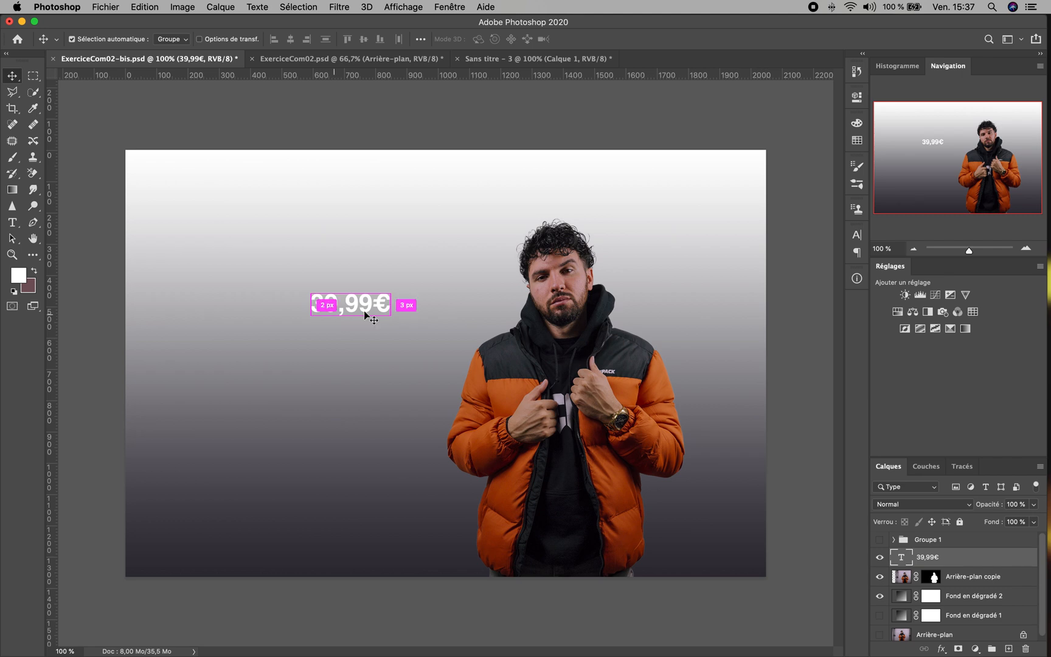
{"action": "key", "text": "super+t"}
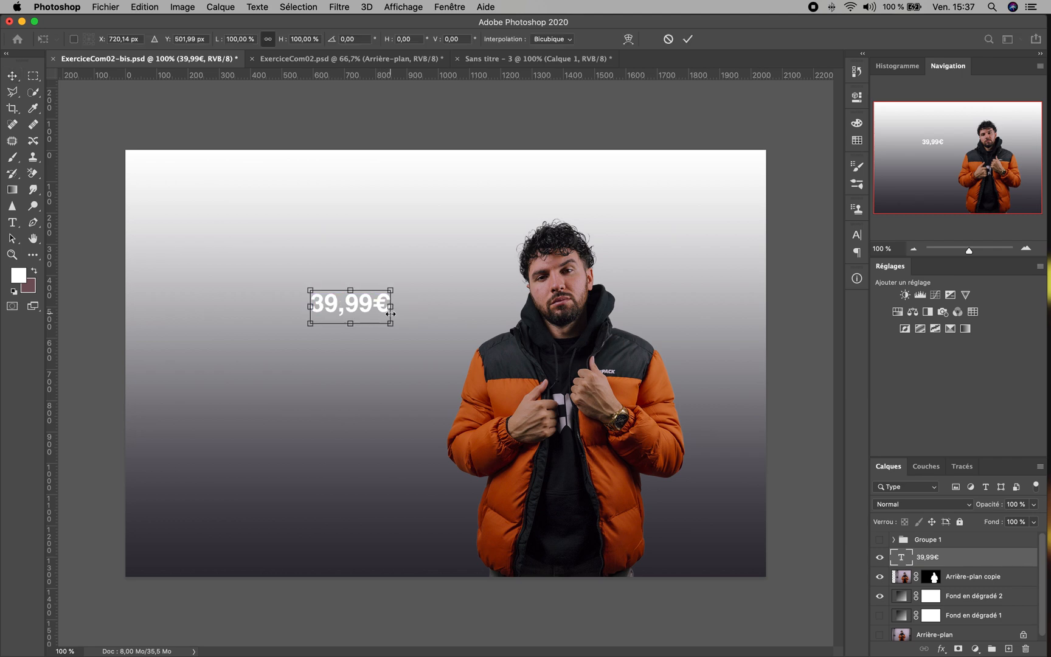
{"action": "left_click_drag", "start_coordinate": [390, 325], "coordinate": [345, 269]}
{"action": "key", "text": "Return"}
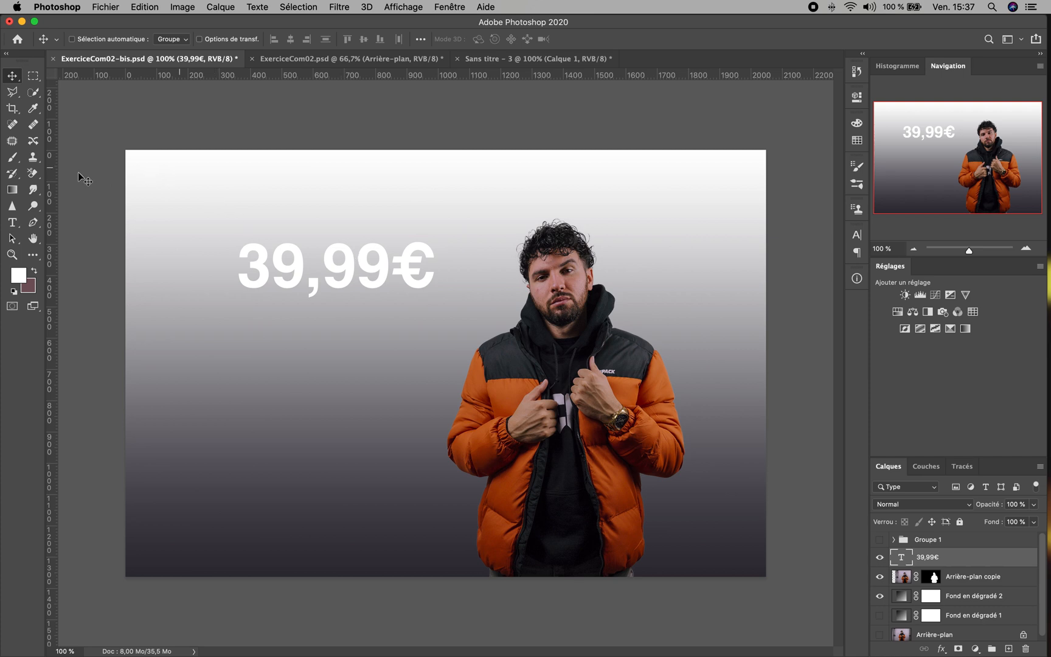
Step: Recolour the 39,99€ text by sampling the jacket's orange and brightening it to dc661c
{"action": "left_click", "coordinate": [14, 224]}
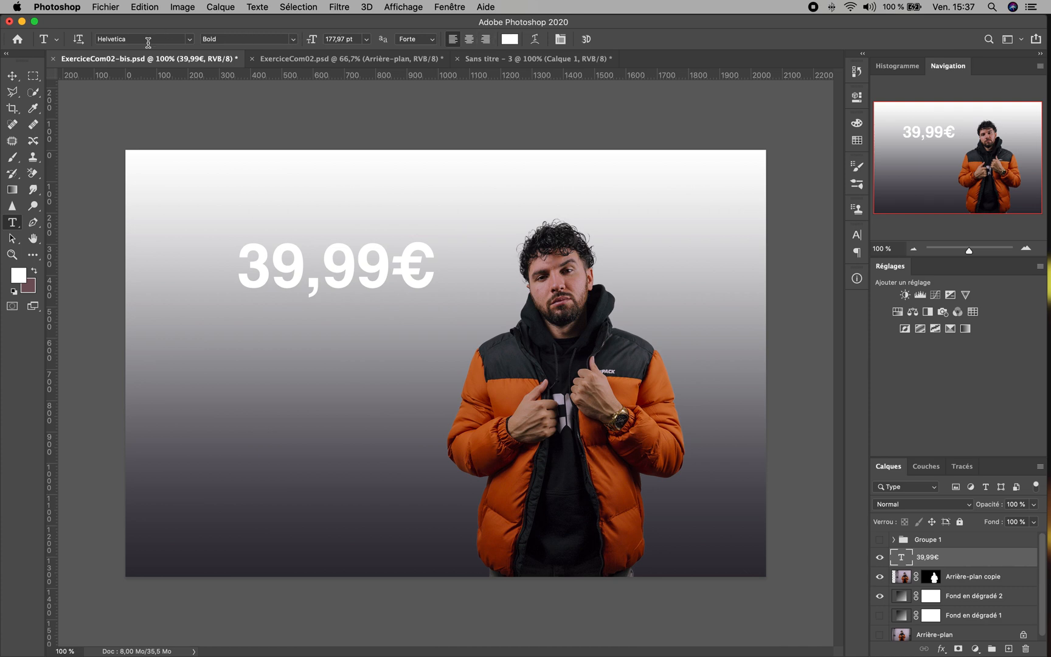
{"action": "left_click", "coordinate": [510, 40]}
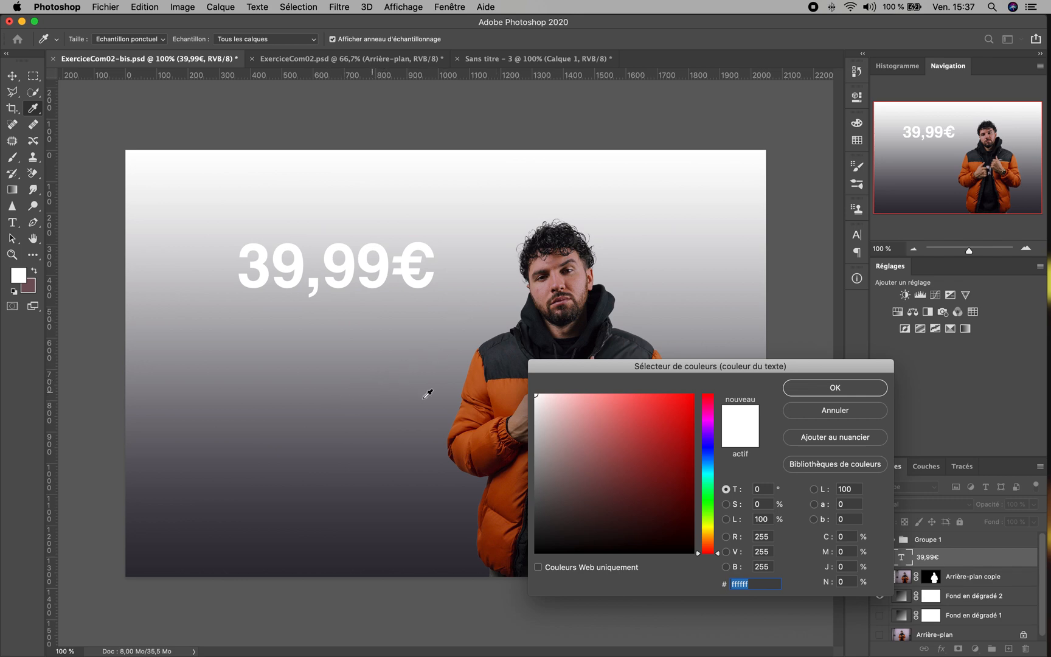
{"action": "left_click", "coordinate": [507, 389]}
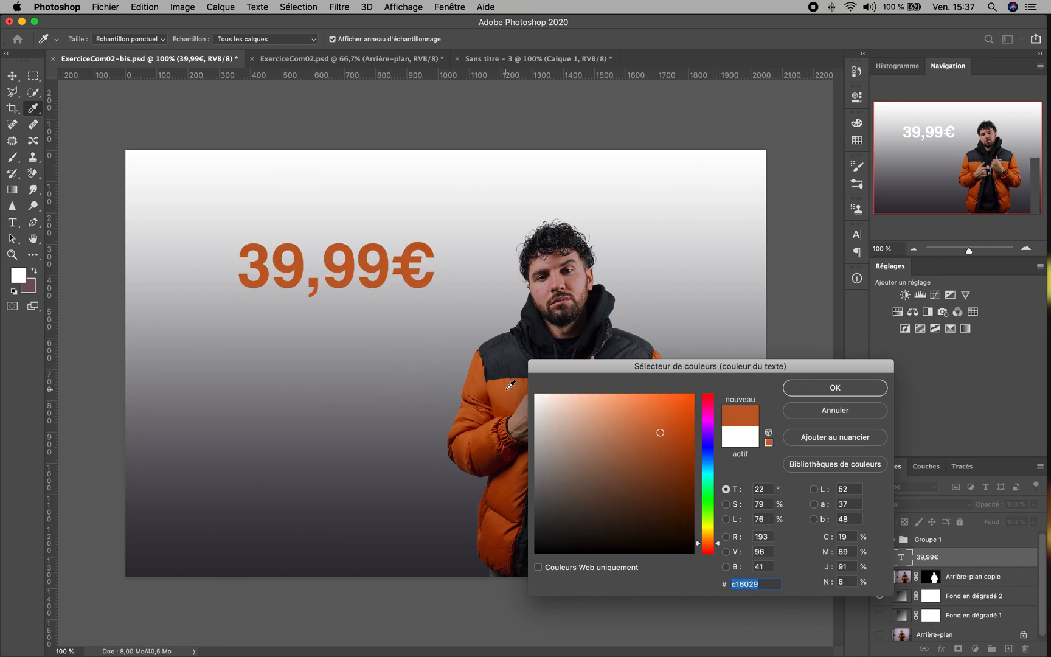
{"action": "left_click", "coordinate": [502, 400]}
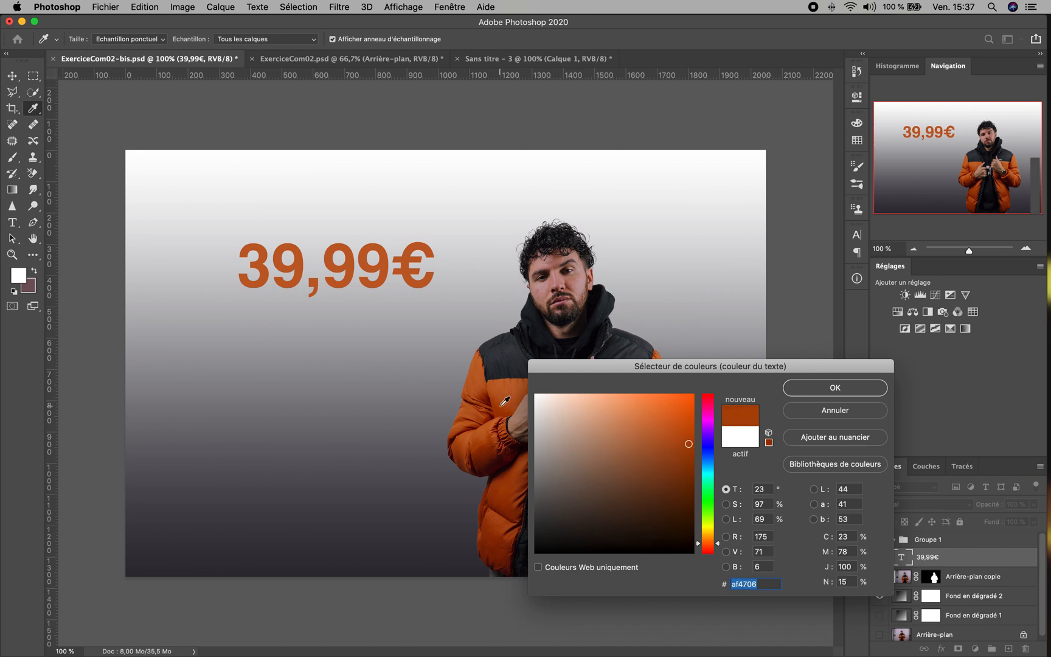
{"action": "left_click", "coordinate": [497, 391]}
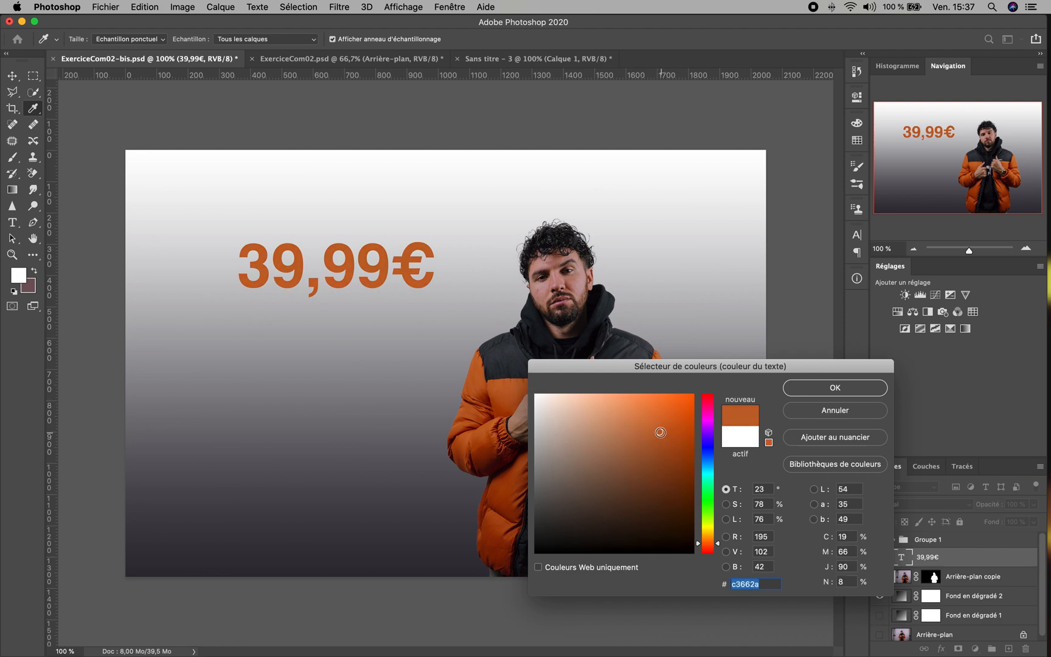
{"action": "left_click", "coordinate": [669, 418]}
{"action": "left_click_drag", "start_coordinate": [669, 418], "coordinate": [673, 415]}
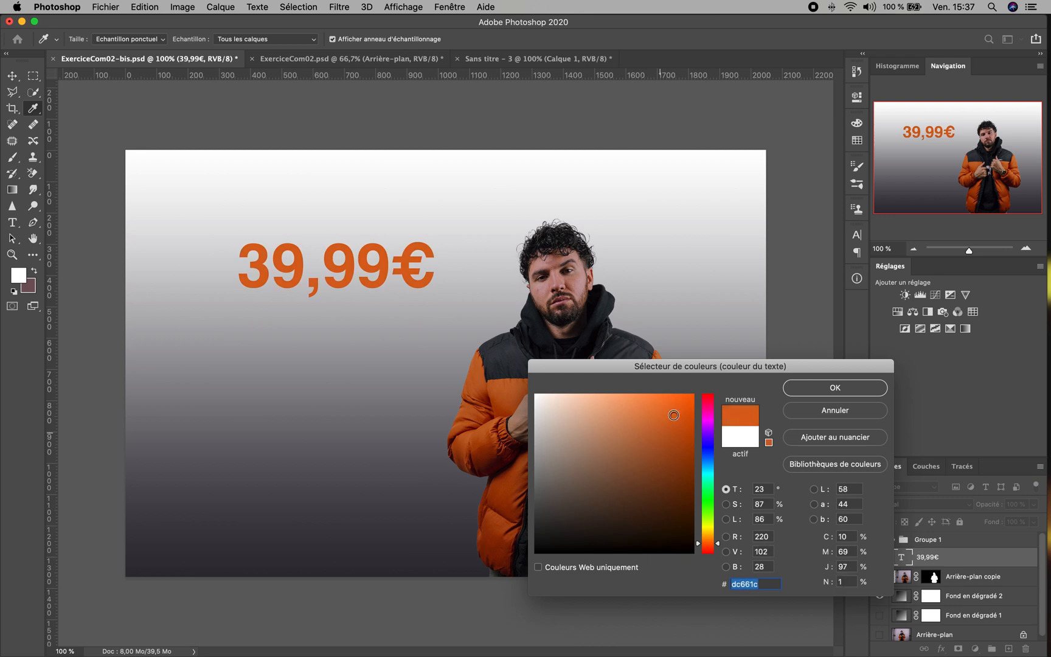
{"action": "left_click", "coordinate": [813, 389]}
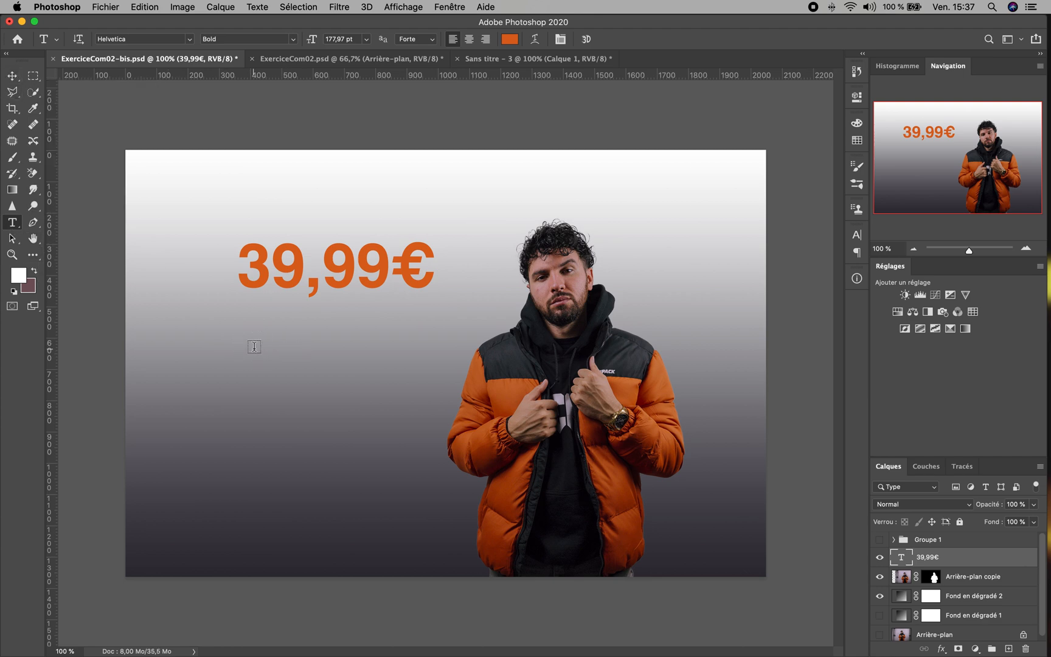
Step: Add the text "Livraison gratuite" at 72 pt and align its left edge beneath the 39,99€ price
{"action": "left_click", "coordinate": [291, 362]}
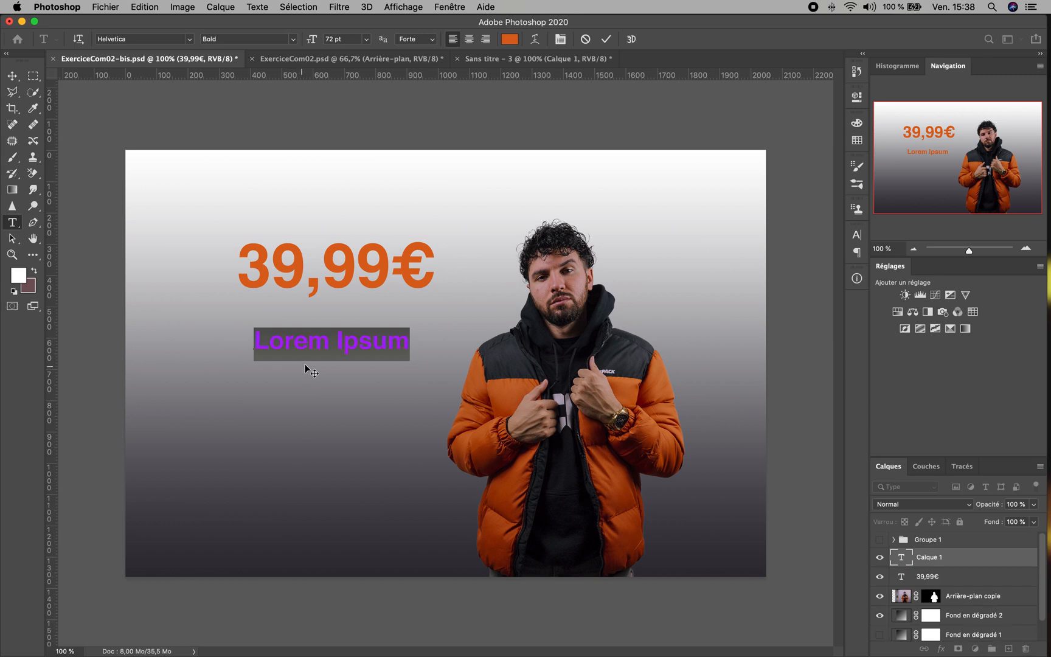
{"action": "type", "text": "Li"}
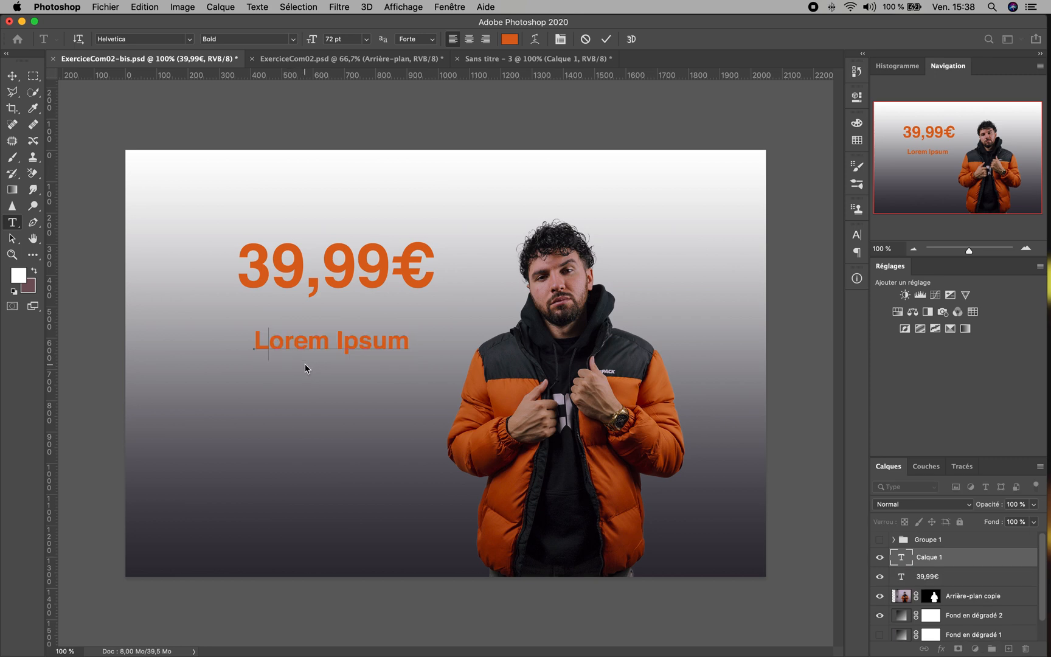
{"action": "type", "text": "vre"}
{"action": "key", "text": "BackSpace"}
{"action": "type", "text": "aison gratuite"}
{"action": "left_click", "coordinate": [311, 371]}
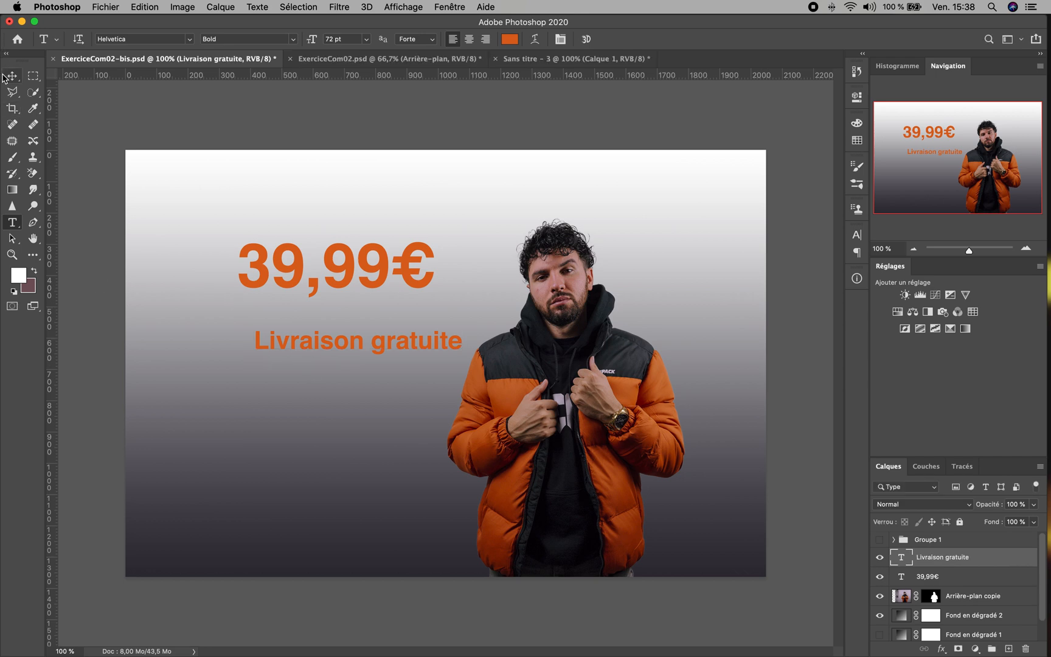
{"action": "left_click", "coordinate": [13, 76]}
{"action": "left_click_drag", "start_coordinate": [337, 338], "coordinate": [324, 330]}
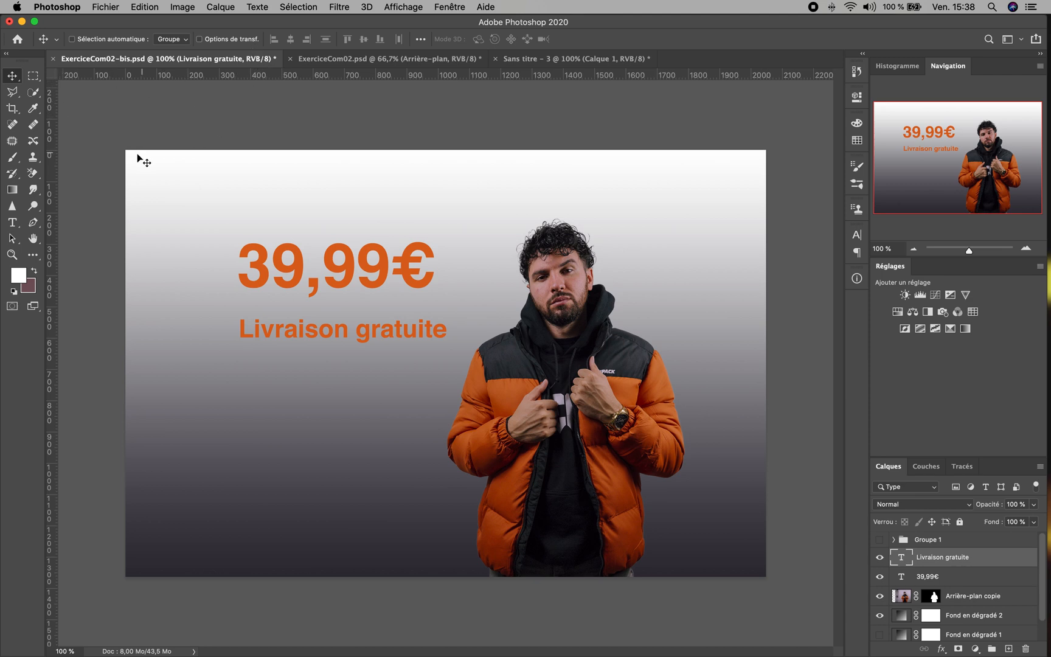
Step: Recolour the Livraison gratuite text to the dark tone 141c1f sampled from the jacket's shoulder
{"action": "key", "text": "t"}
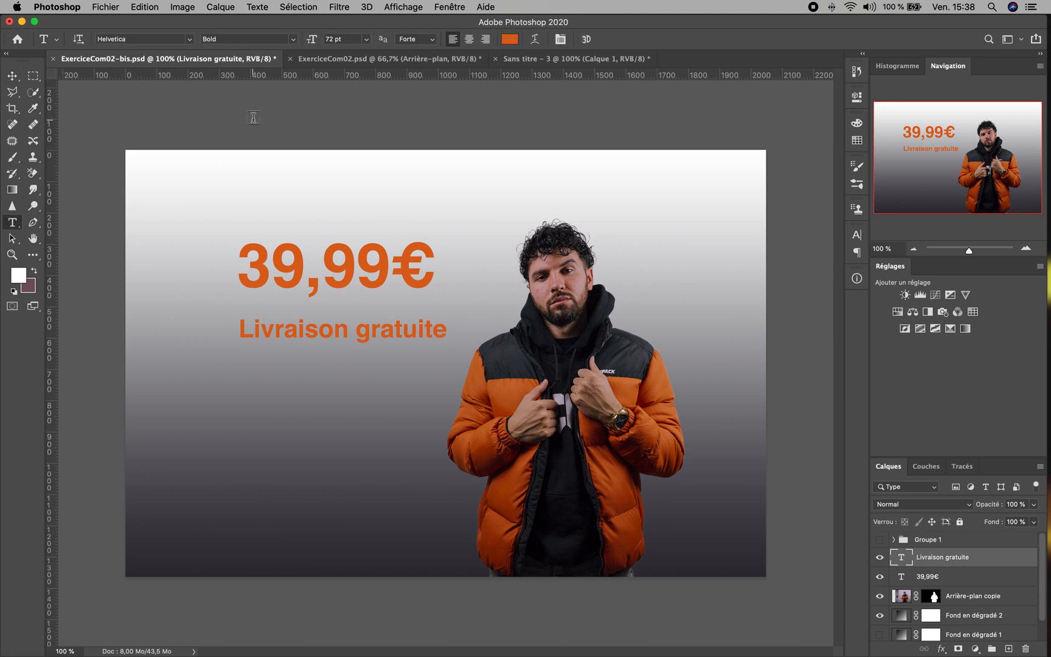
{"action": "left_click", "coordinate": [513, 40]}
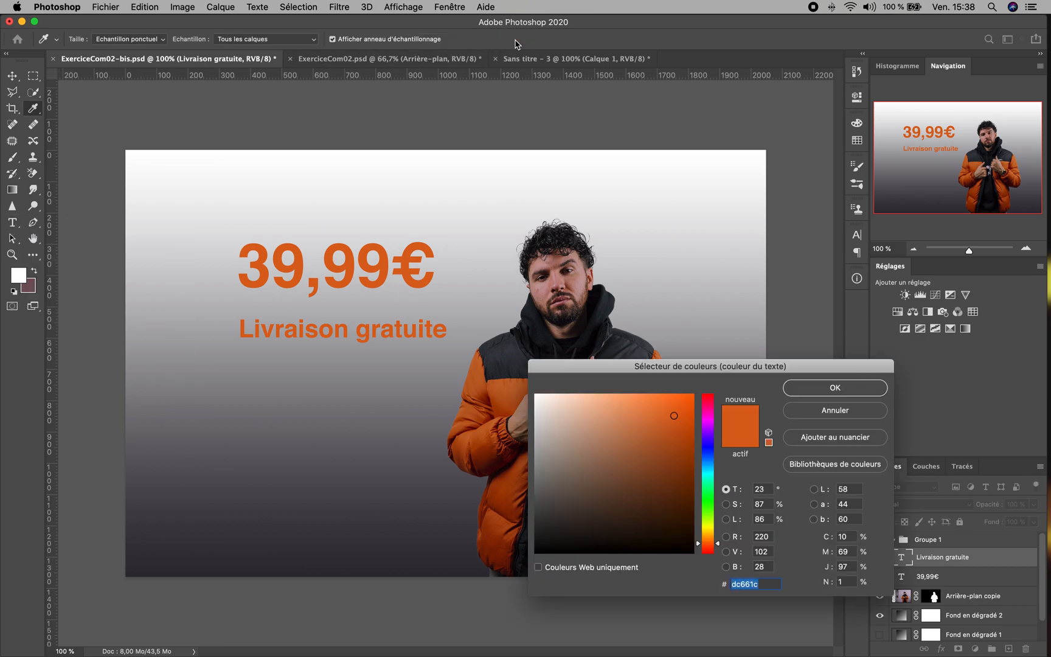
{"action": "left_click", "coordinate": [606, 429]}
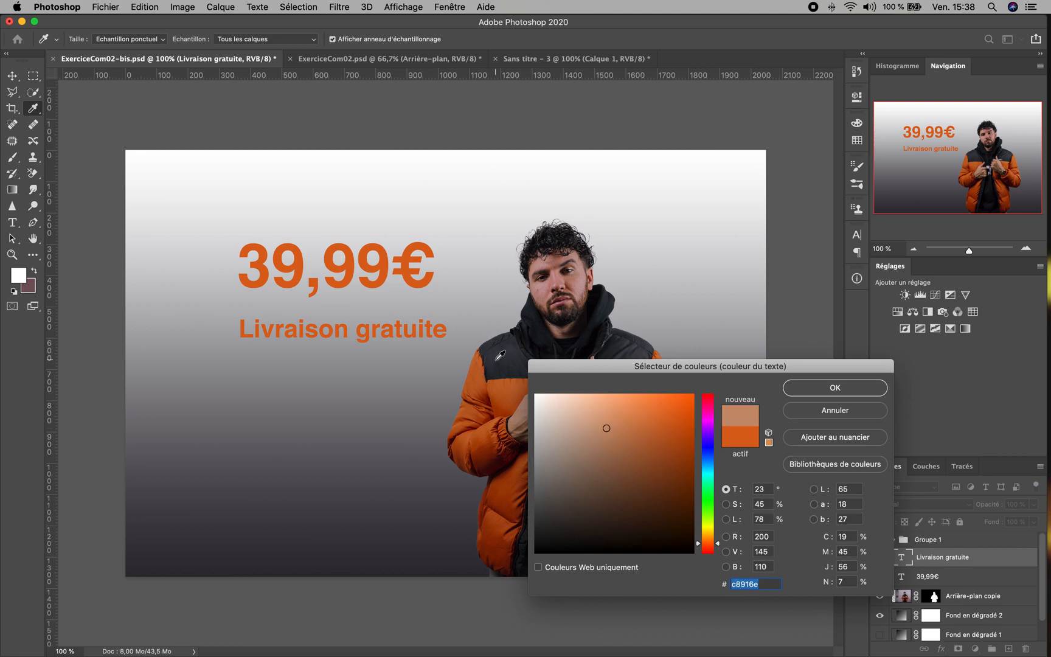
{"action": "left_click", "coordinate": [499, 357]}
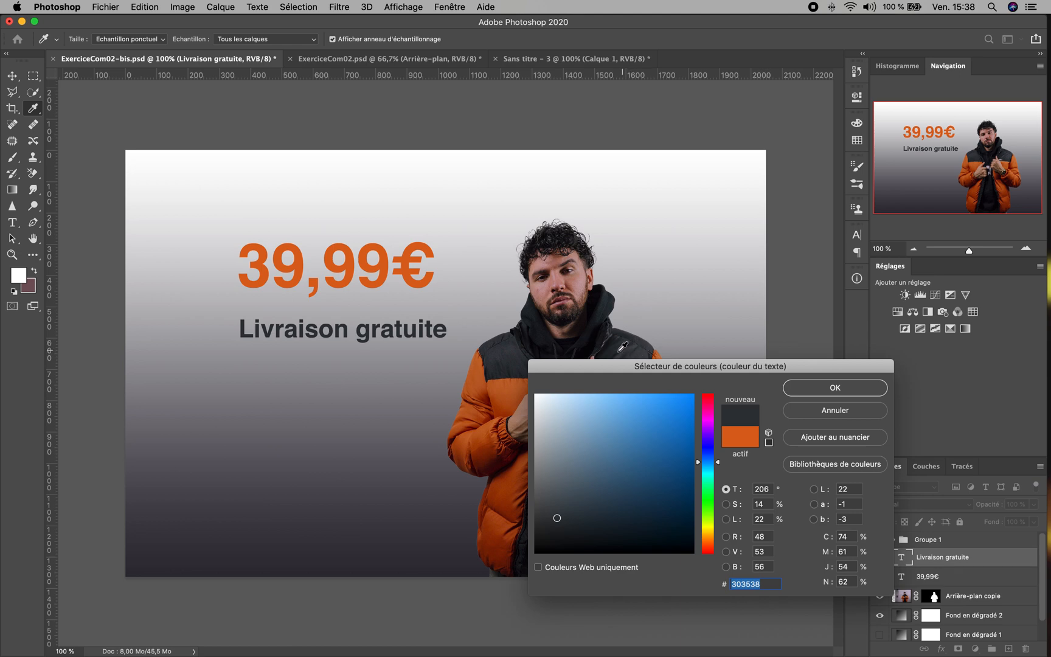
{"action": "left_click", "coordinate": [613, 344]}
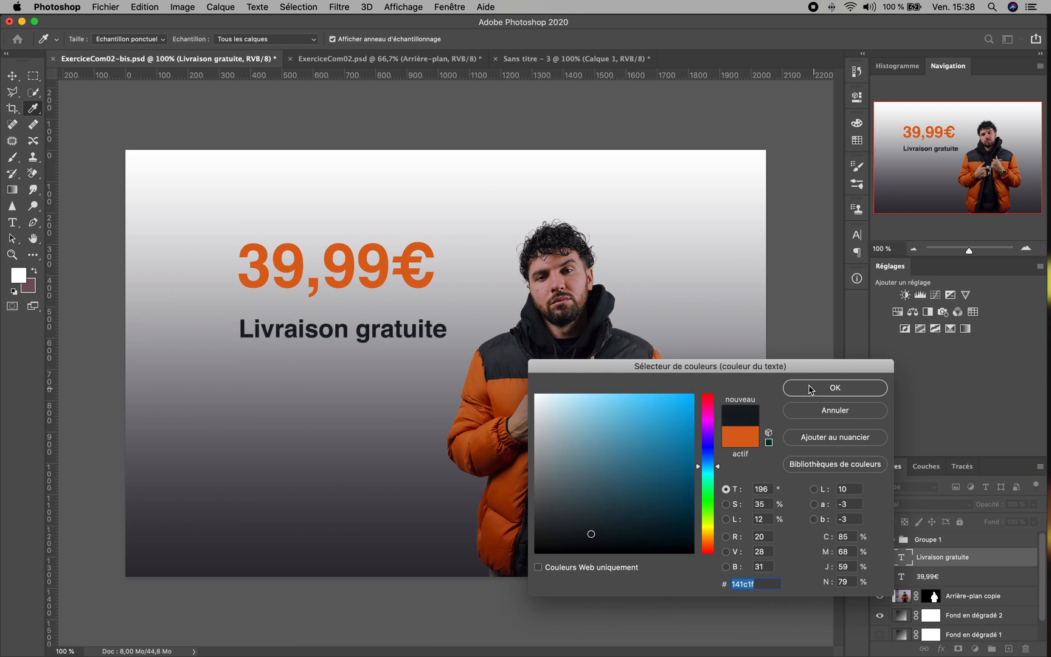
{"action": "left_click", "coordinate": [809, 388]}
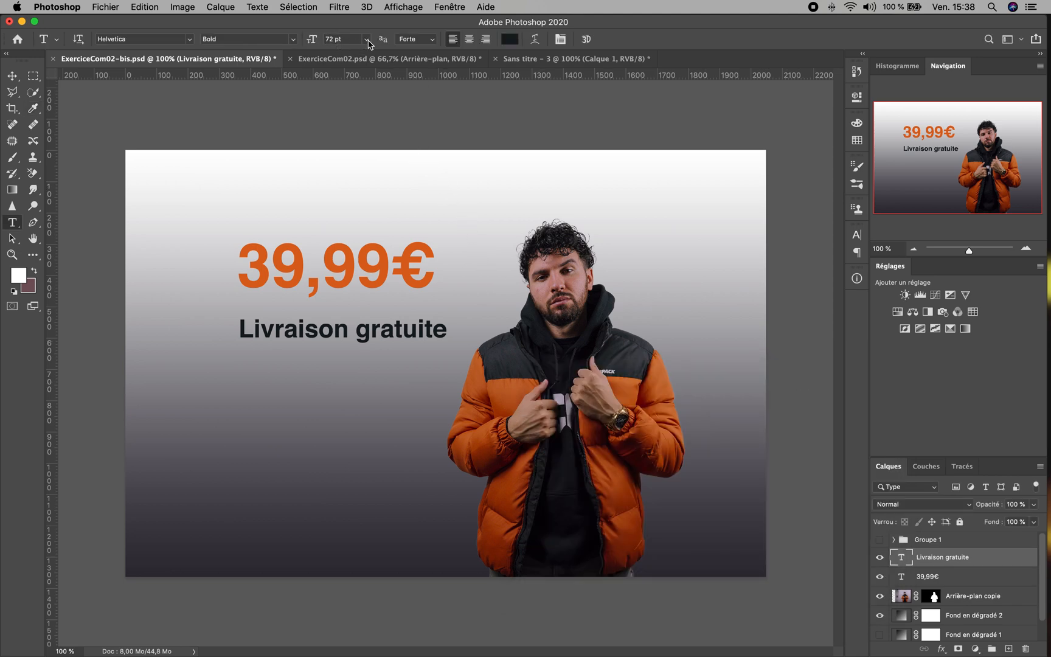
Step: Set the Livraison gratuite text to 16 pt and scale it proportionally to about 177%, giving about 28 pt
{"action": "left_click", "coordinate": [367, 41]}
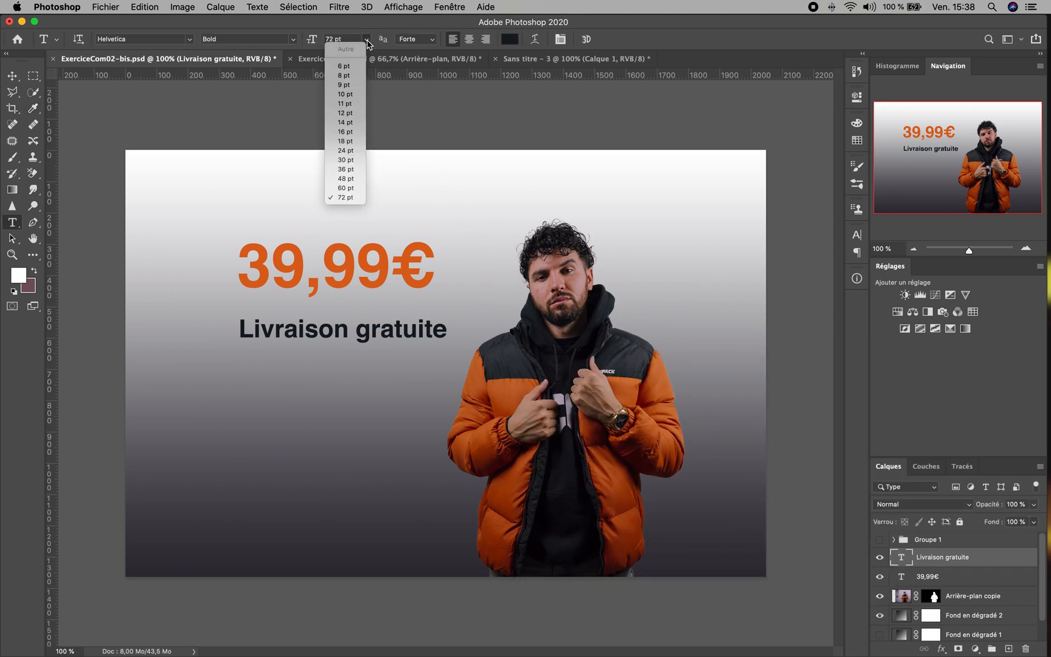
{"action": "left_click", "coordinate": [356, 133]}
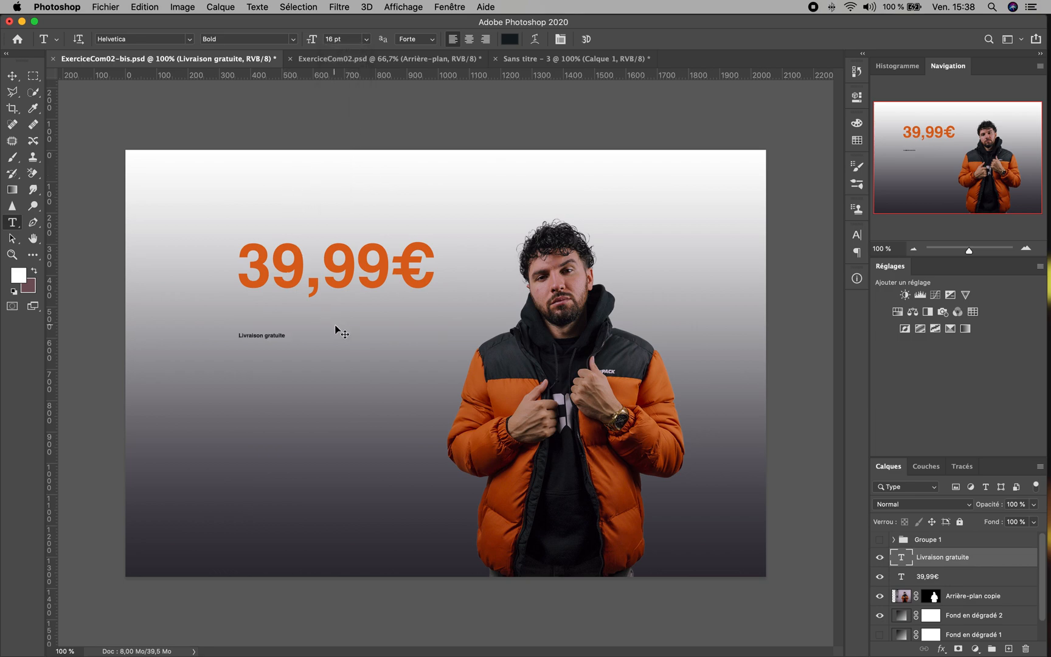
{"action": "key", "text": "super+t"}
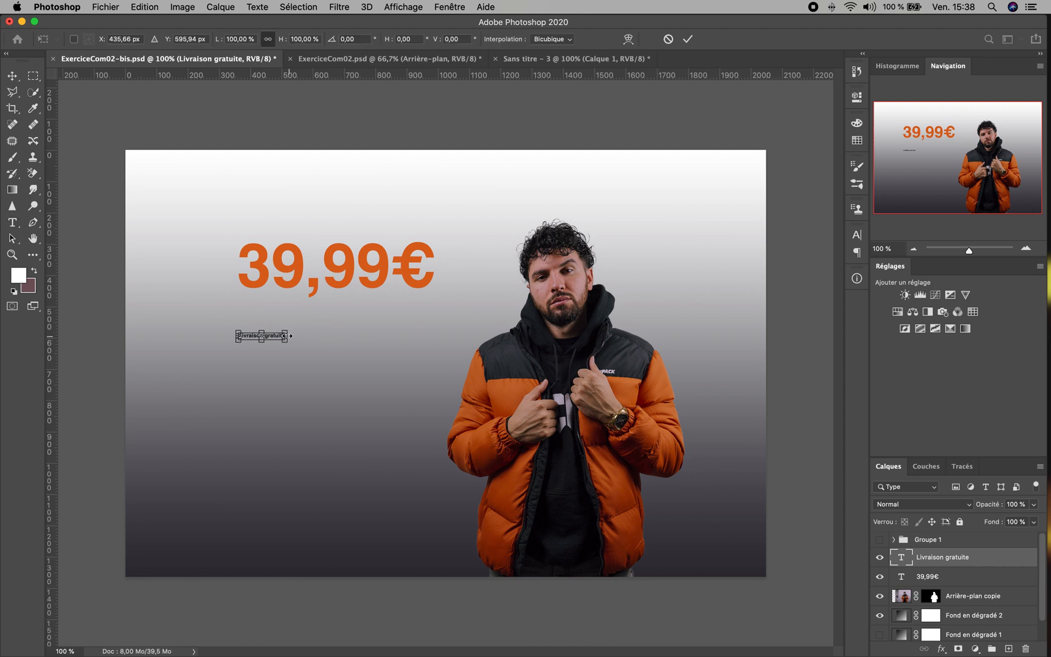
{"action": "left_click_drag", "start_coordinate": [285, 330], "coordinate": [320, 313]}
{"action": "key", "text": "Return"}
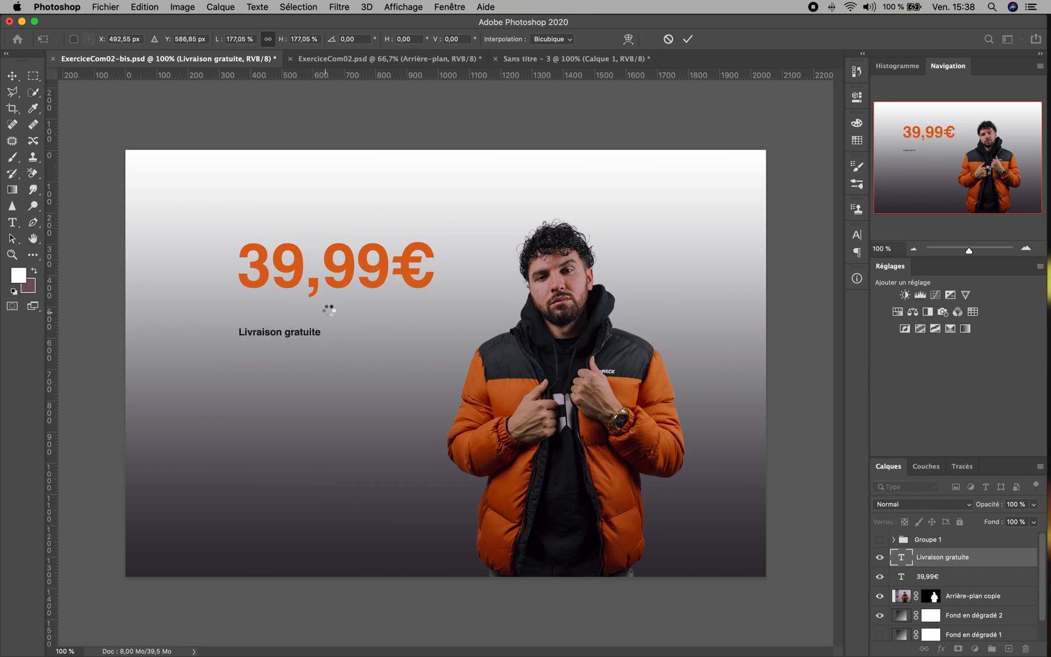
{"action": "key", "text": "t"}
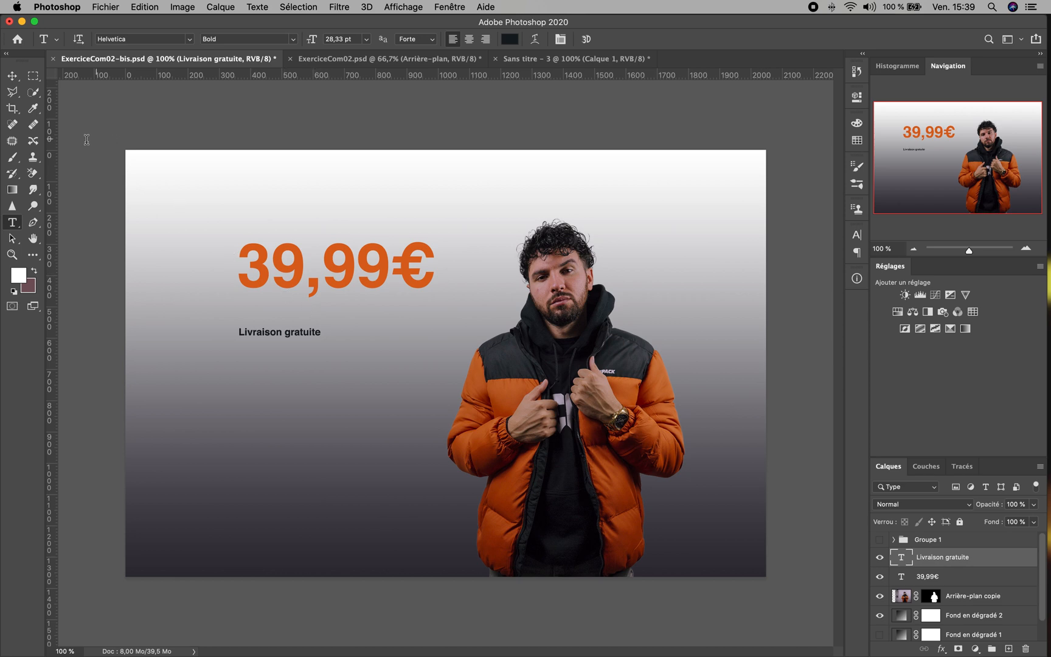
Step: Move the Livraison gratuite text up about 30 px closer to the 39,99€ price, keeping its left alignment
{"action": "left_click", "coordinate": [12, 76]}
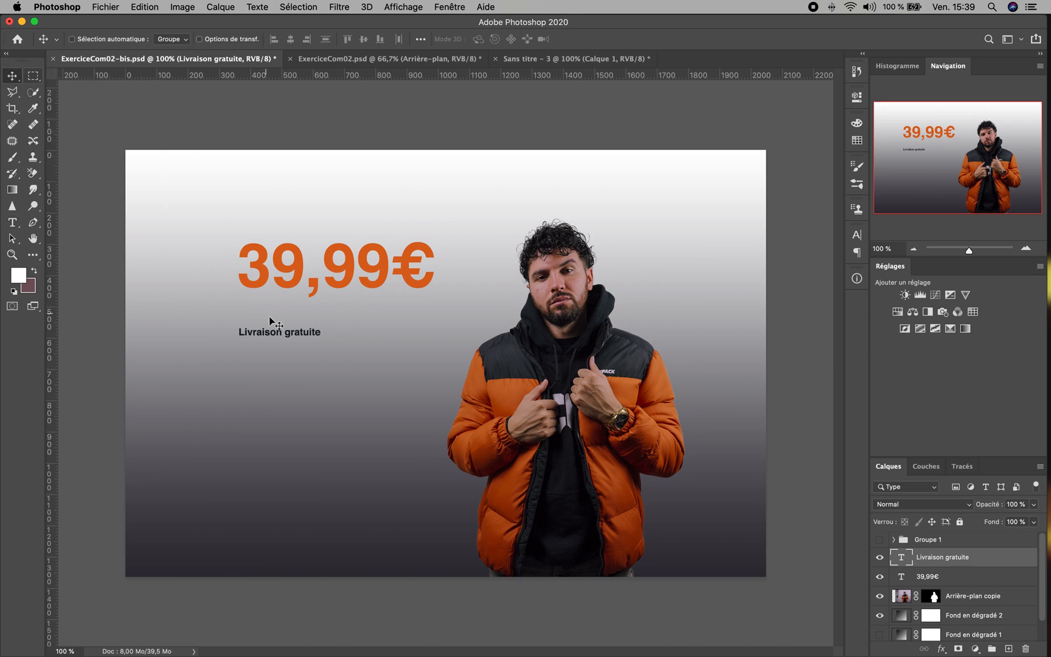
{"action": "left_click", "coordinate": [279, 336]}
{"action": "mouse_move", "coordinate": [279, 336]}
{"action": "left_mouse_down"}
{"action": "mouse_move", "coordinate": [274, 311]}
{"action": "mouse_move", "coordinate": [274, 326]}
{"action": "left_mouse_up"}
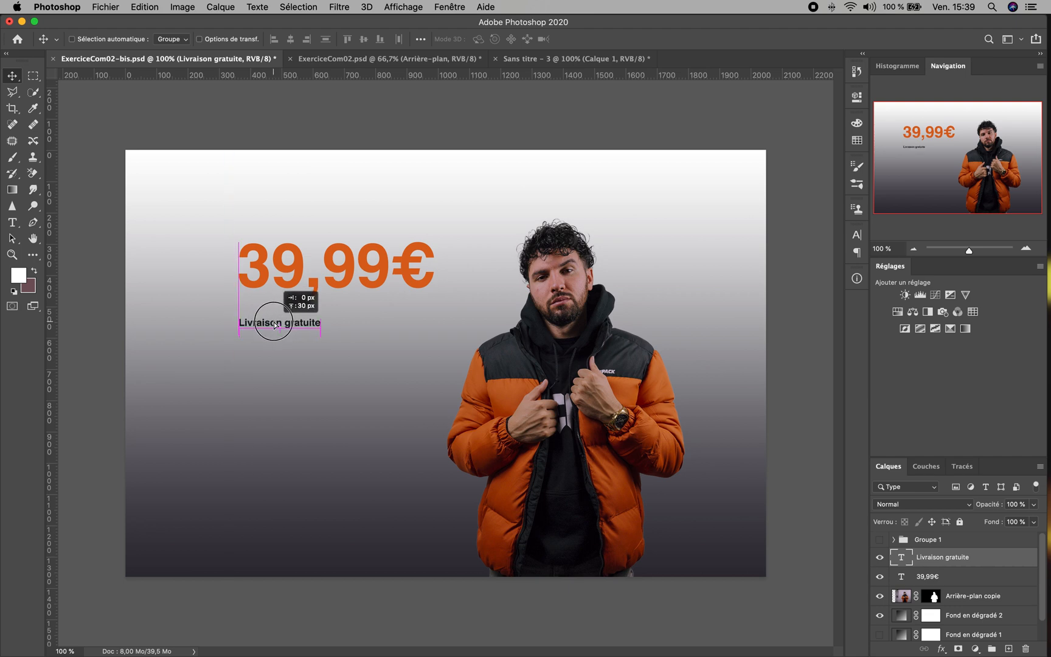
{"action": "left_click_drag", "start_coordinate": [274, 326], "coordinate": [275, 326]}
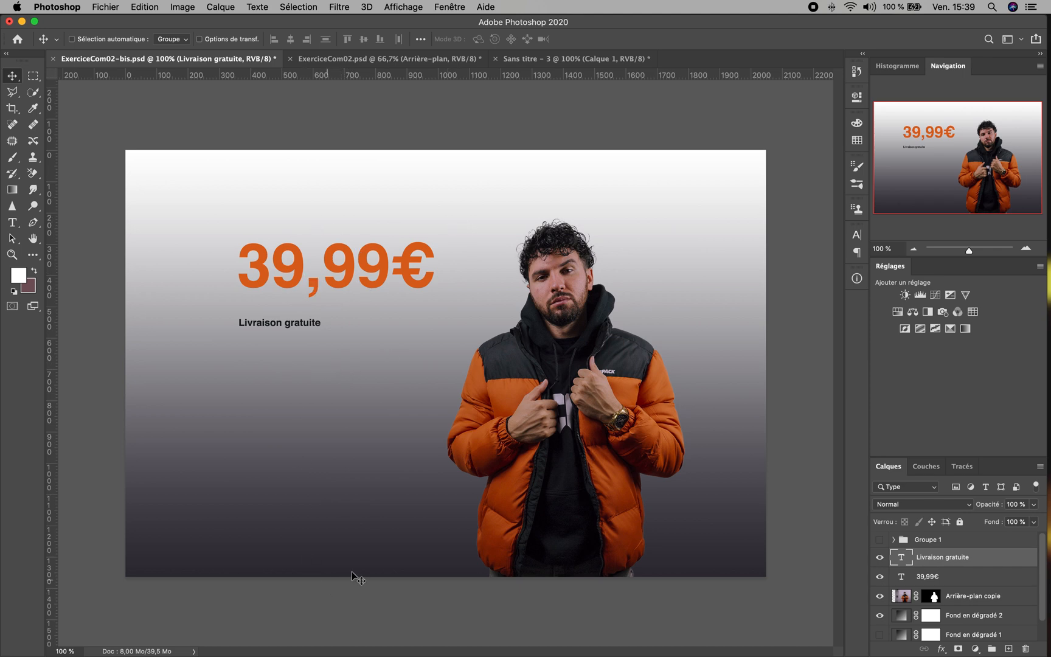
Step: Hide the Livraison gratuite and 39,99€ text layers and show Groupe 1 instead
{"action": "left_click", "coordinate": [878, 558]}
{"action": "left_click", "coordinate": [879, 577]}
{"action": "left_click", "coordinate": [879, 541]}
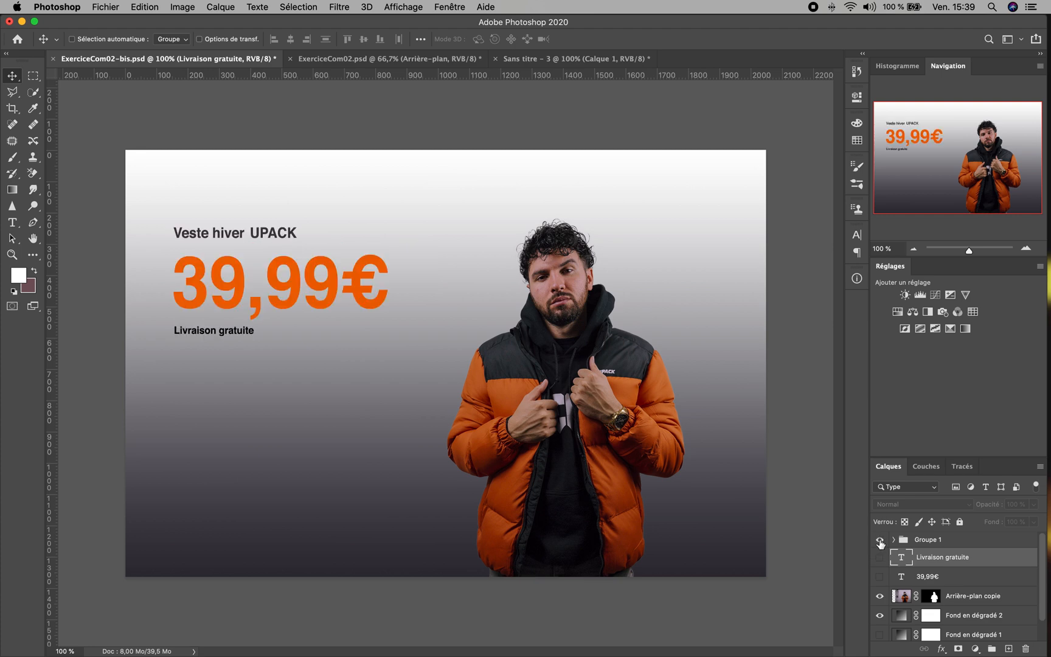
Step: Scale Groupe 1 proportionally to about 144% from its upper-left corner
{"action": "left_click", "coordinate": [946, 542]}
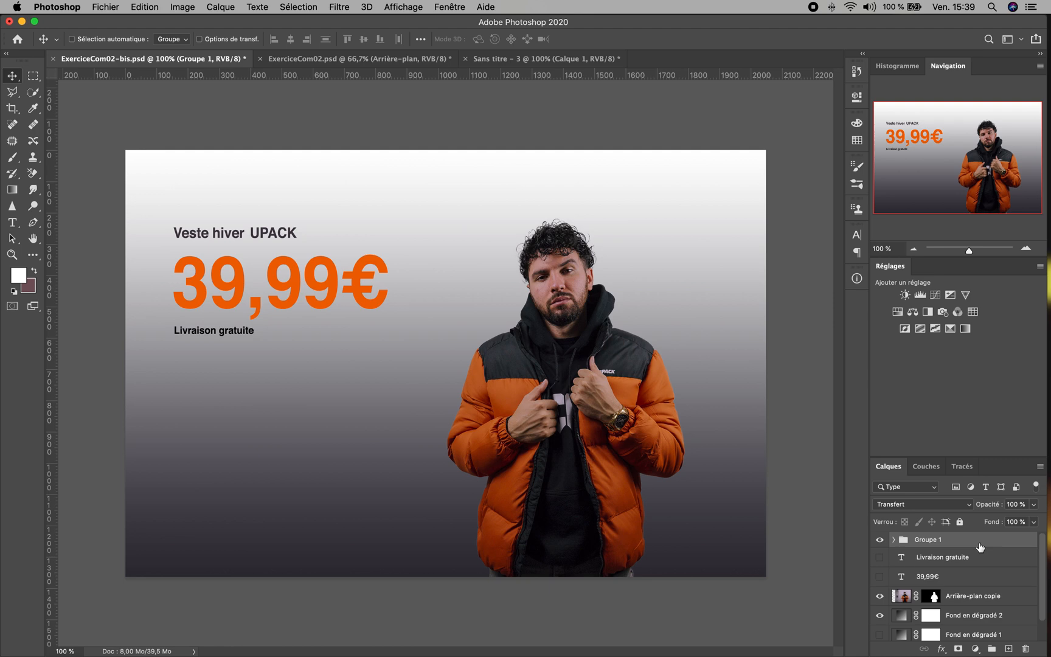
{"action": "key", "text": "super+t"}
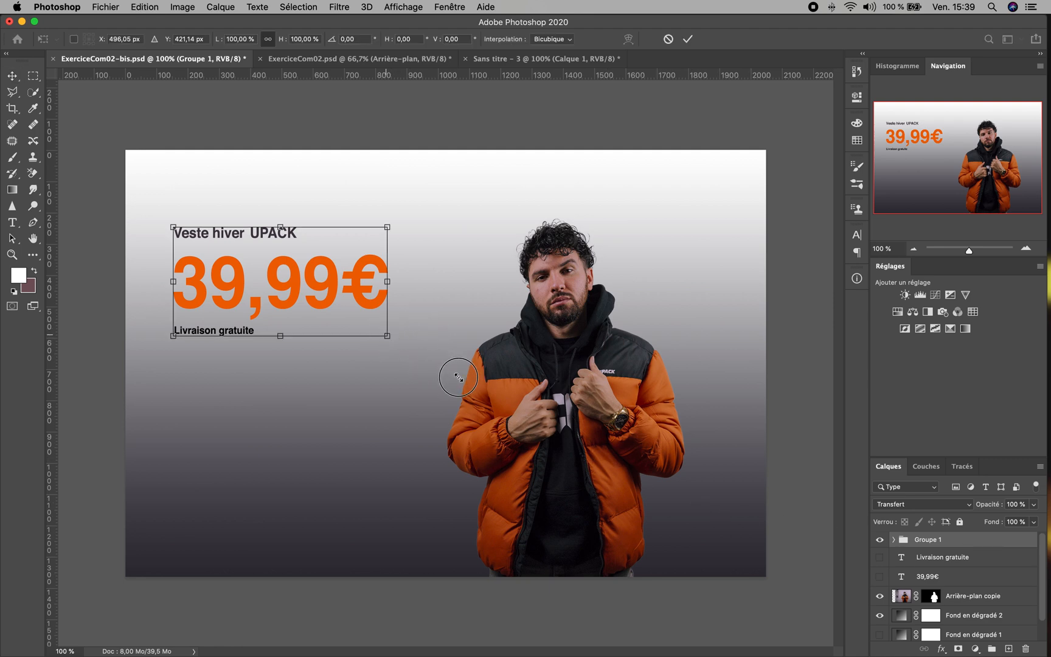
{"action": "left_click_drag", "start_coordinate": [386, 335], "coordinate": [479, 385]}
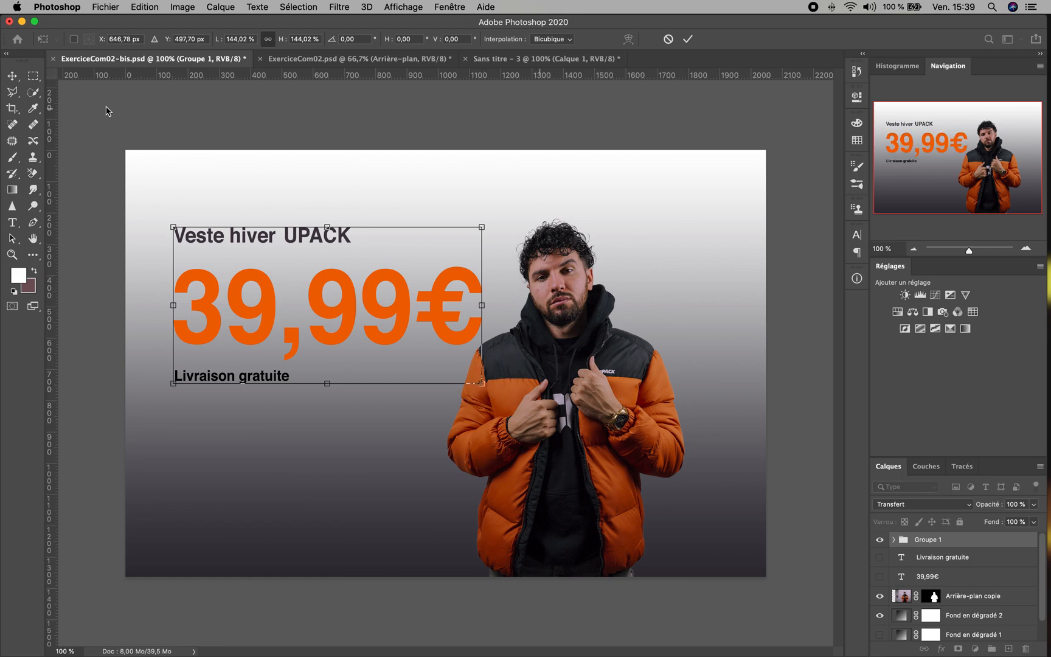
{"action": "left_click", "coordinate": [14, 76]}
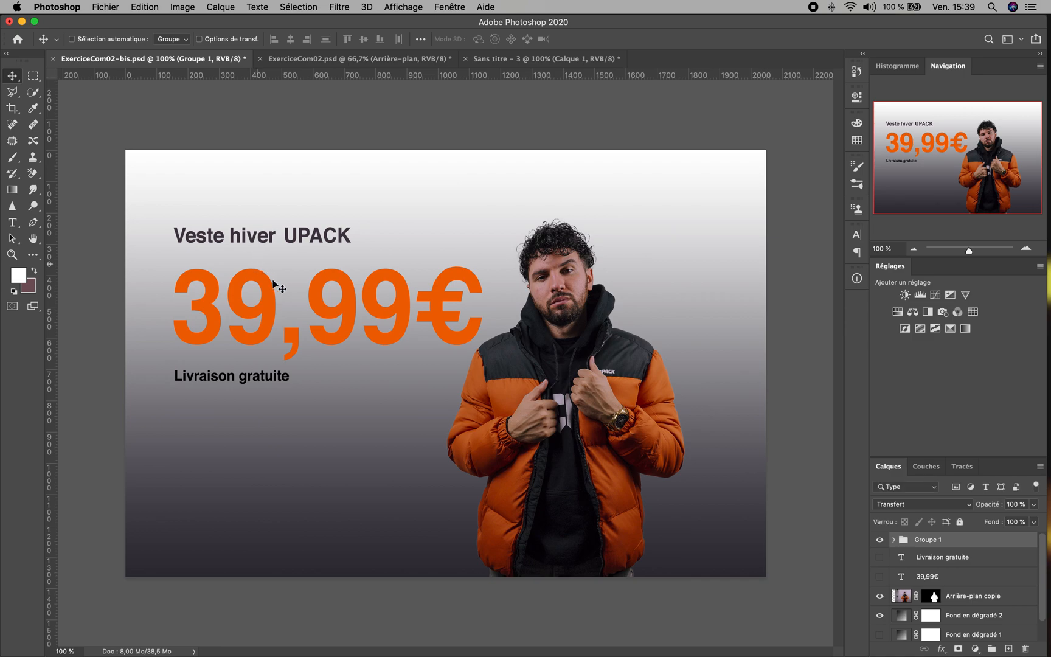
Step: Nudge the enlarged Groupe 1 texts slightly upward on the canvas
{"action": "key", "text": "Up"}
{"action": "key", "text": "Up"}
{"action": "key", "text": "Up"}
{"action": "key", "text": "Up"}
{"action": "key", "text": "Up"}
{"action": "key", "text": "Up"}
{"action": "key", "text": "Up"}
{"action": "key", "text": "Up"}
{"action": "key", "text": "Up"}
{"action": "key", "text": "Up"}
{"action": "key", "text": "Up"}
{"action": "key", "text": "Up"}
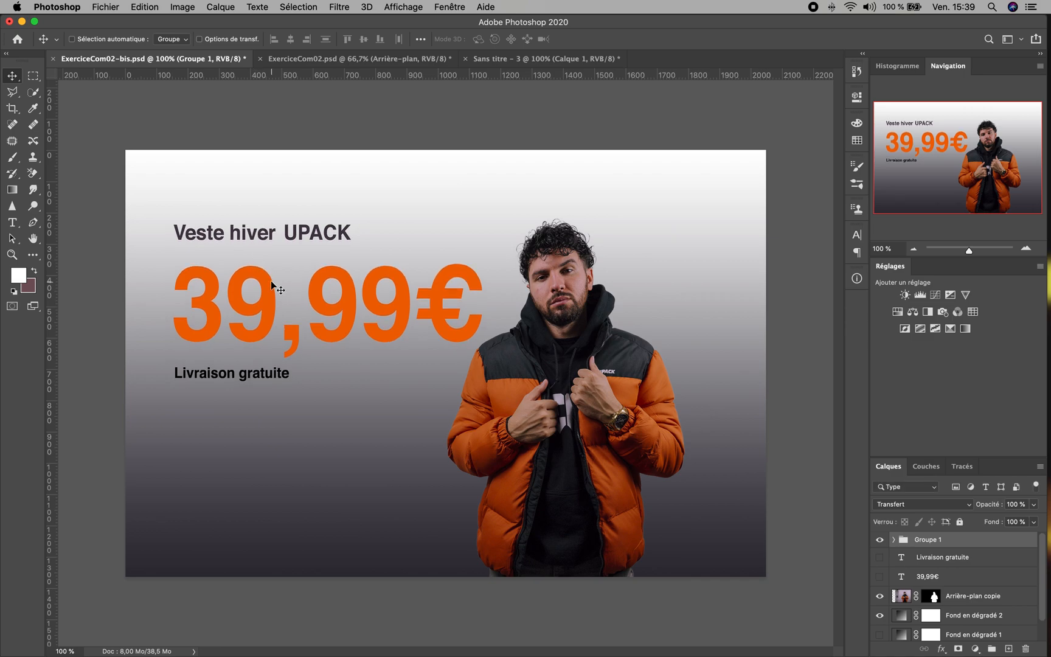
{"action": "key", "text": "Up"}
{"action": "key", "text": "Up"}
{"action": "key", "text": "Up"}
{"action": "key", "text": "Up"}
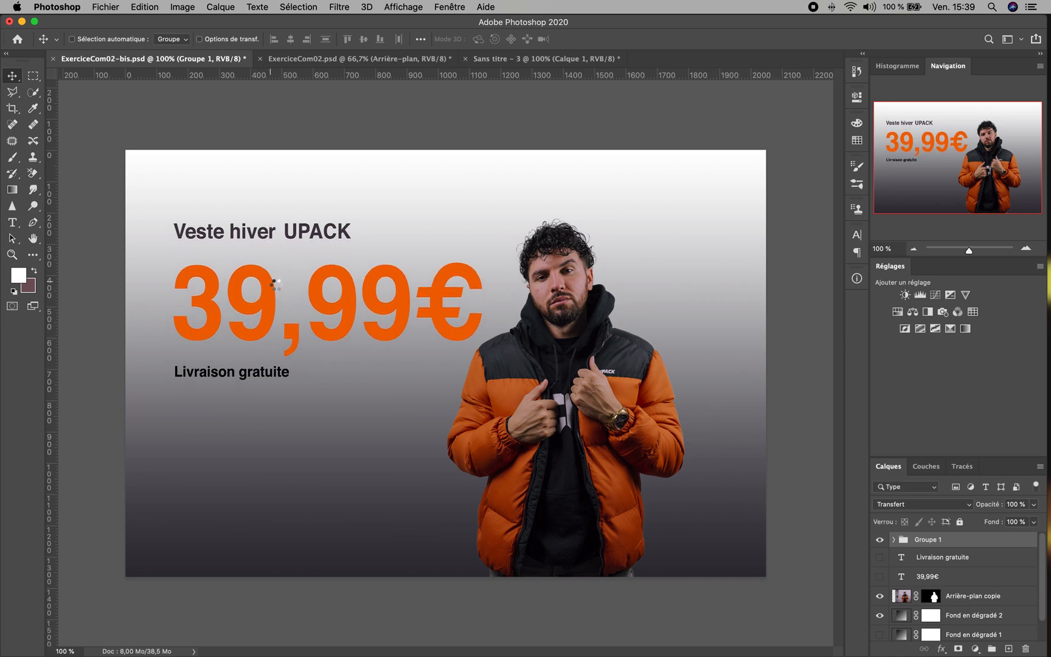
{"action": "key", "text": "Up"}
{"action": "key", "text": "Up"}
{"action": "key", "text": "Up"}
{"action": "key", "text": "Up"}
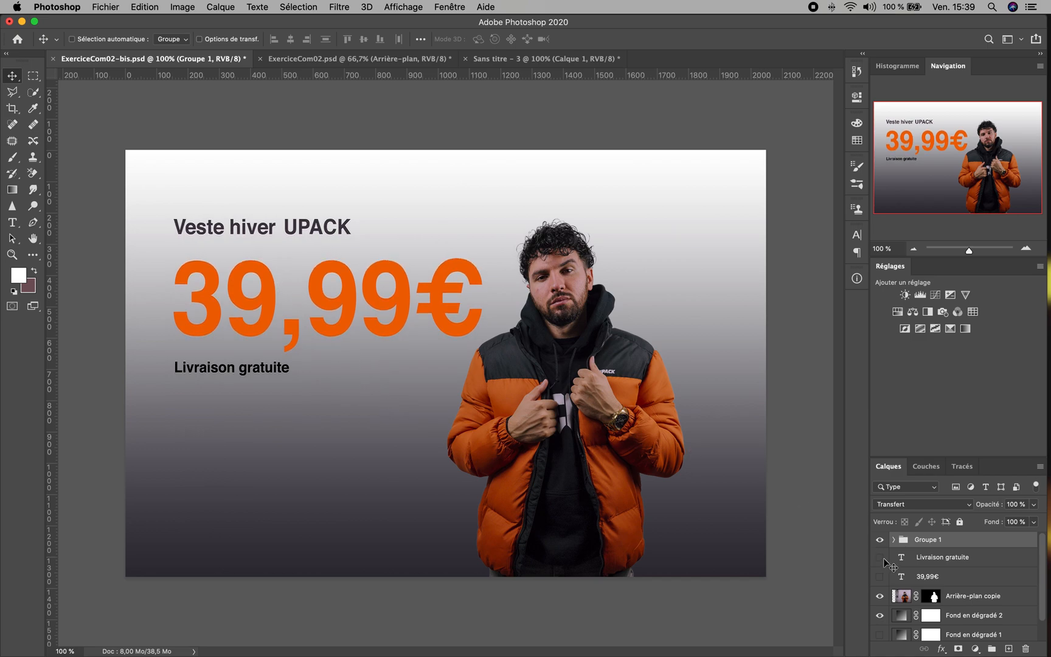
Step: Hide Groupe 1 and show the separate Livraison gratuite and 39,99€ text layers again
{"action": "left_click", "coordinate": [880, 541]}
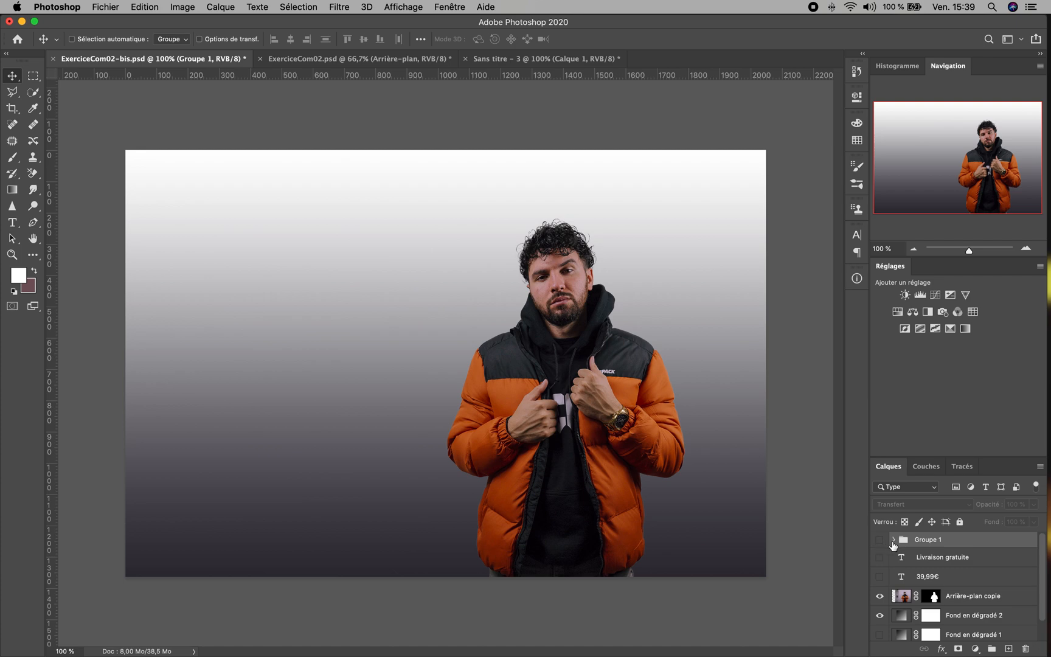
{"action": "left_click", "coordinate": [937, 565]}
{"action": "left_click", "coordinate": [880, 559]}
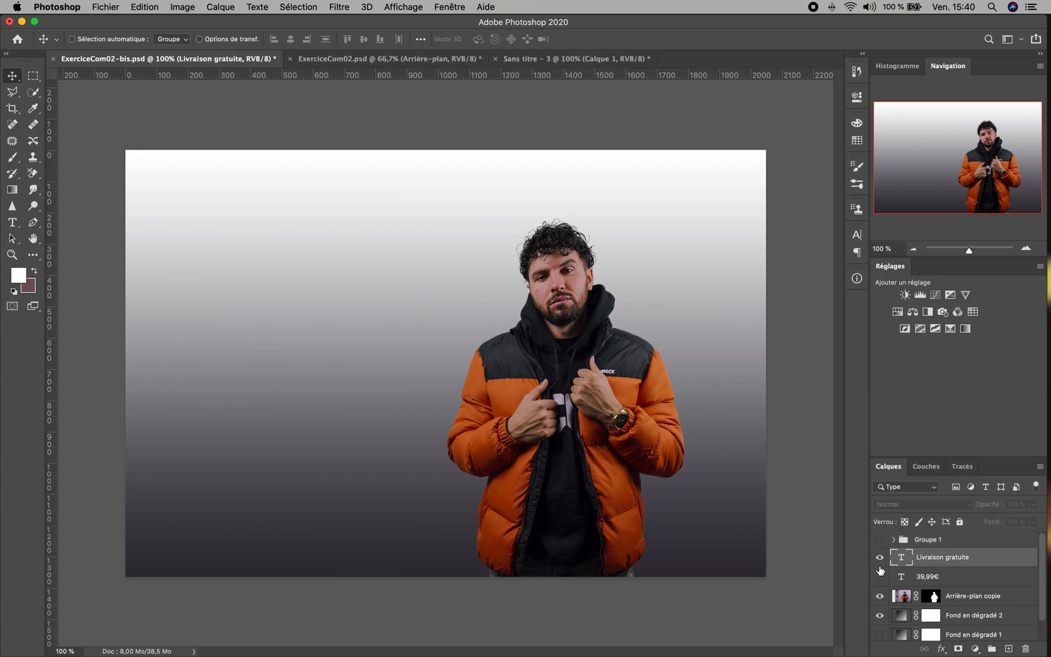
{"action": "left_click", "coordinate": [879, 576]}
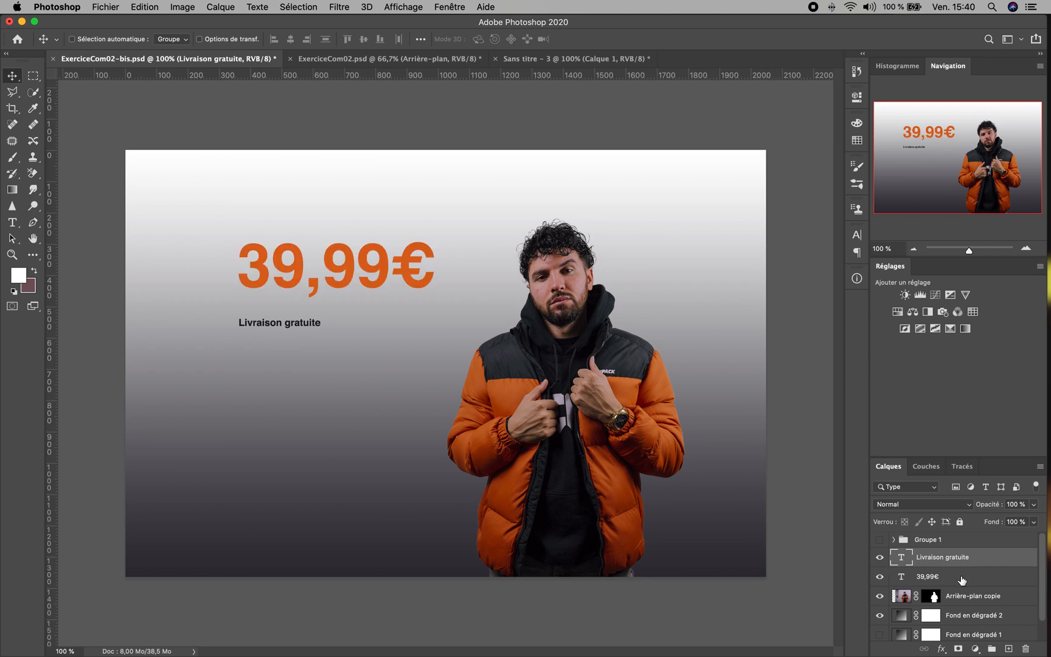
Step: Group the Livraison gratuite and 39,99€ text layers and check the new group's contents and visibility
{"action": "left_click", "coordinate": [962, 580]}
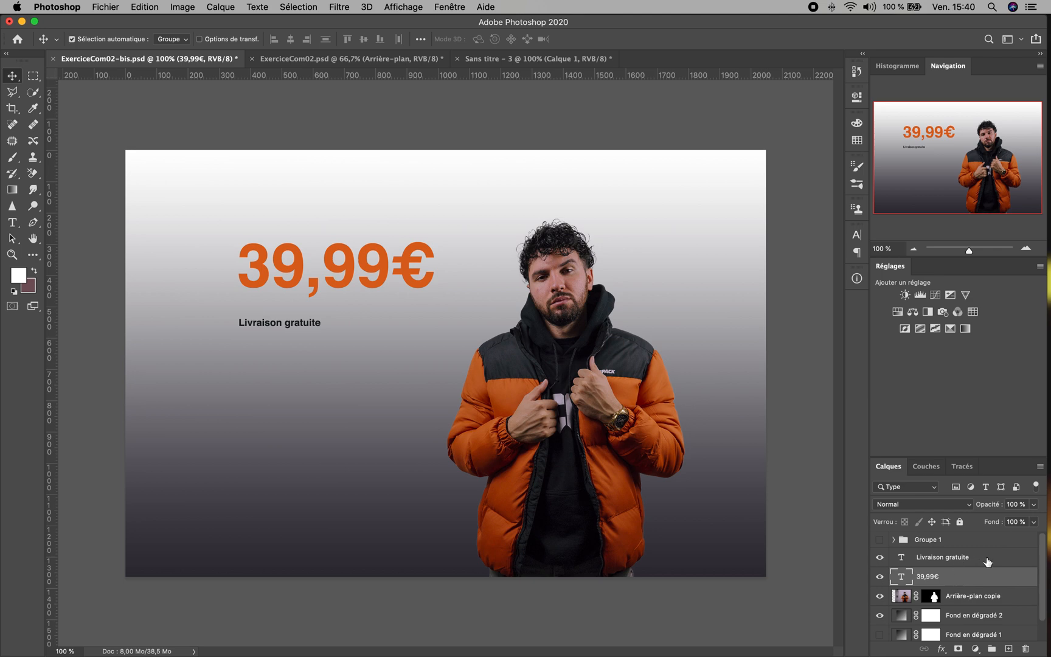
{"action": "left_click", "coordinate": [987, 558], "text": "super"}
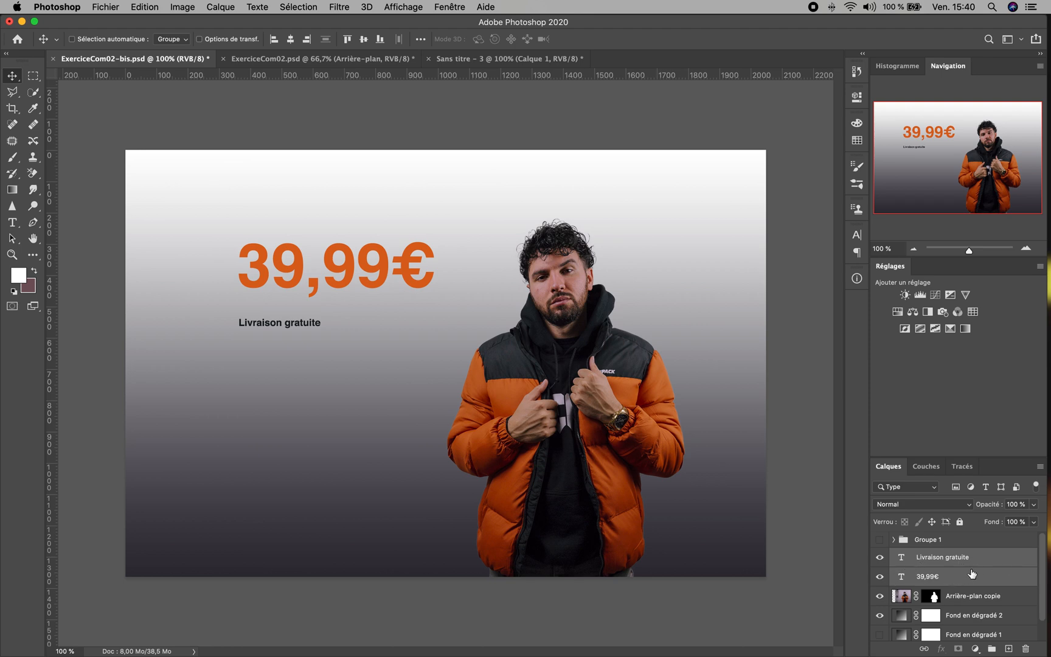
{"action": "key", "text": "super+g"}
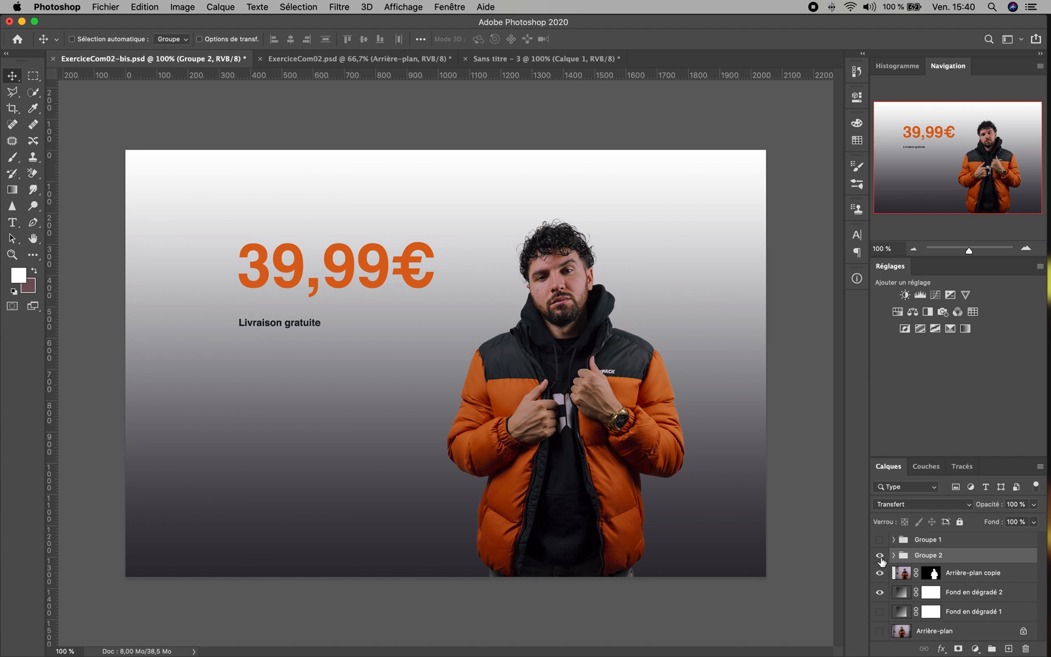
{"action": "left_click", "coordinate": [894, 555]}
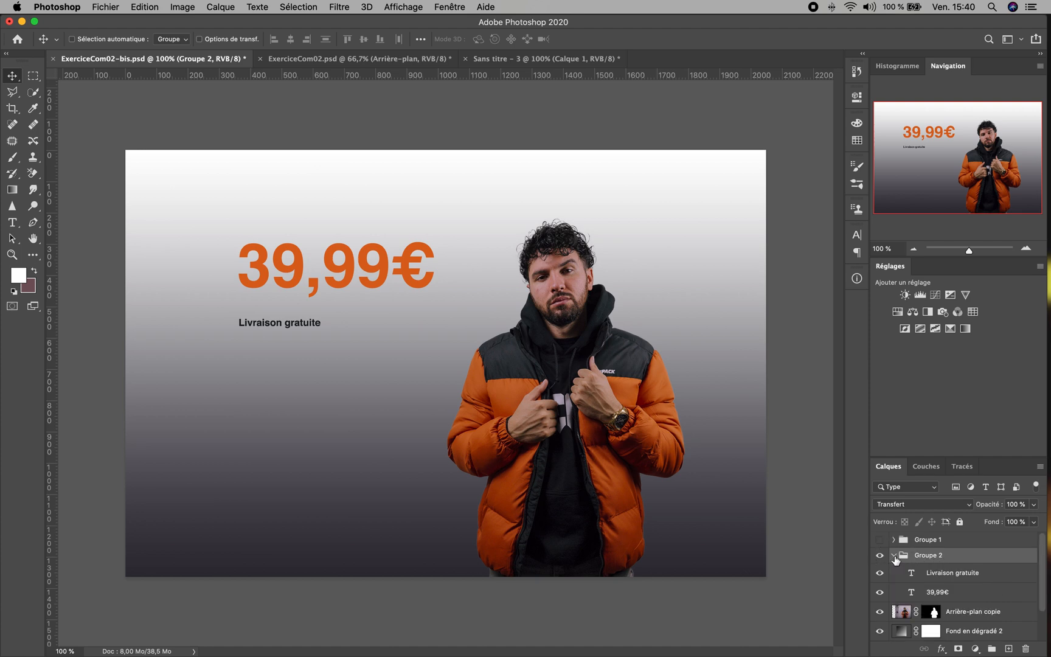
{"action": "left_click", "coordinate": [894, 555]}
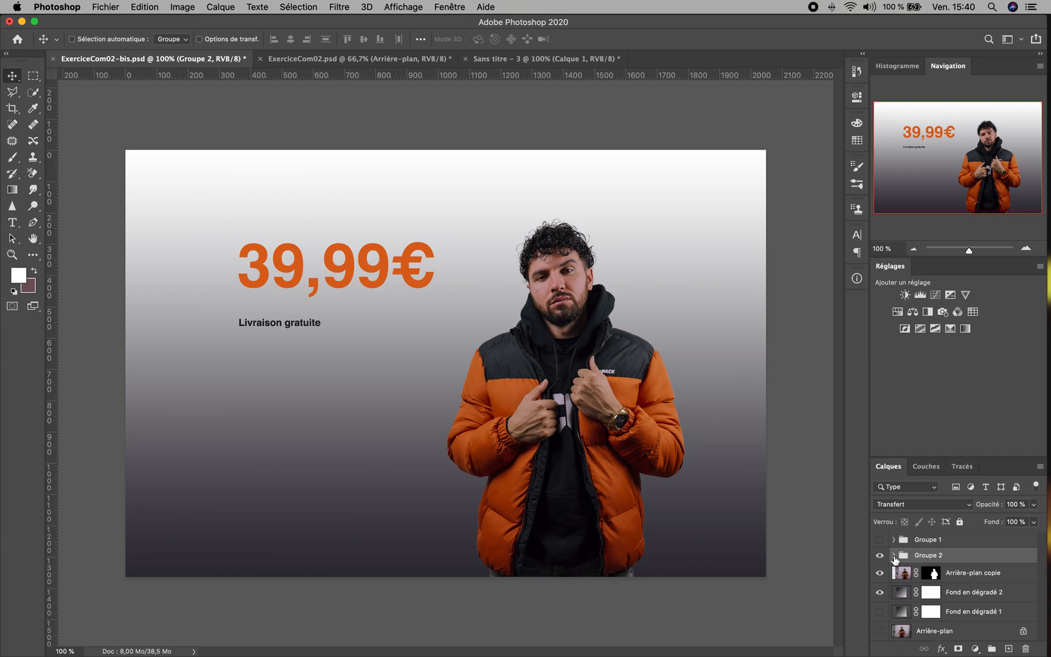
{"action": "left_click", "coordinate": [894, 555]}
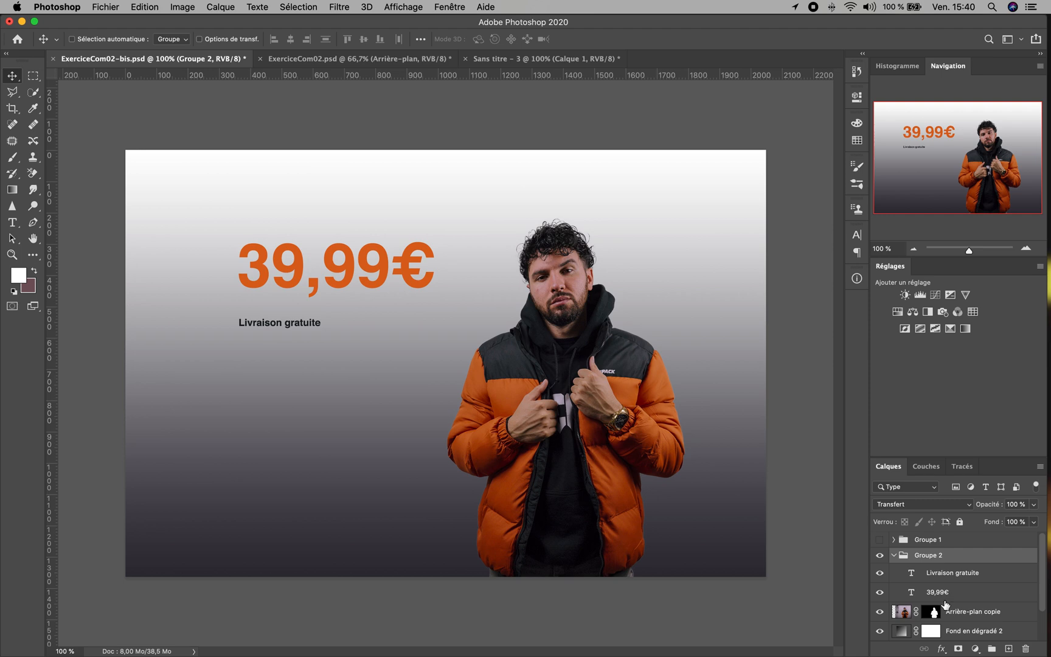
{"action": "left_click", "coordinate": [893, 555]}
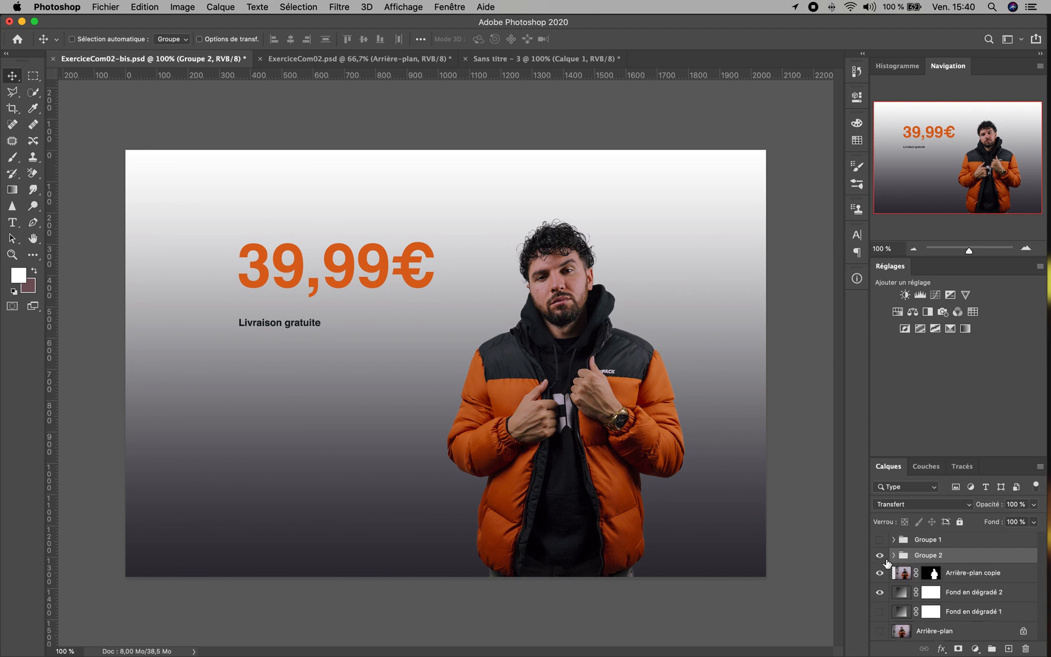
{"action": "left_click", "coordinate": [879, 555]}
{"action": "left_click", "coordinate": [879, 556]}
{"action": "key", "text": "super+s"}
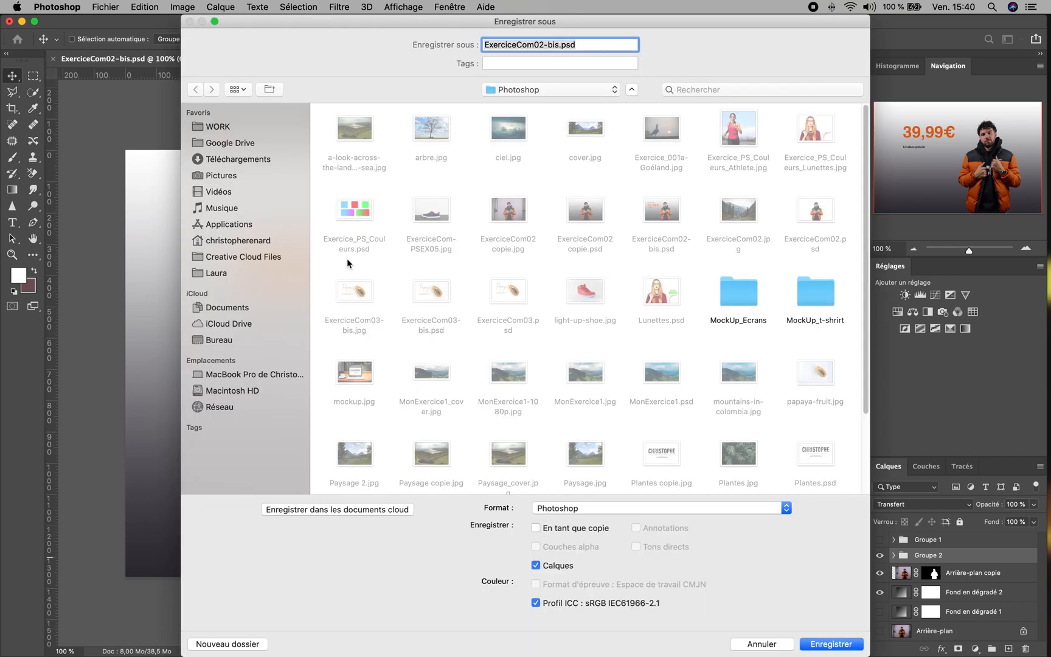
{"action": "left_click", "coordinate": [788, 650]}
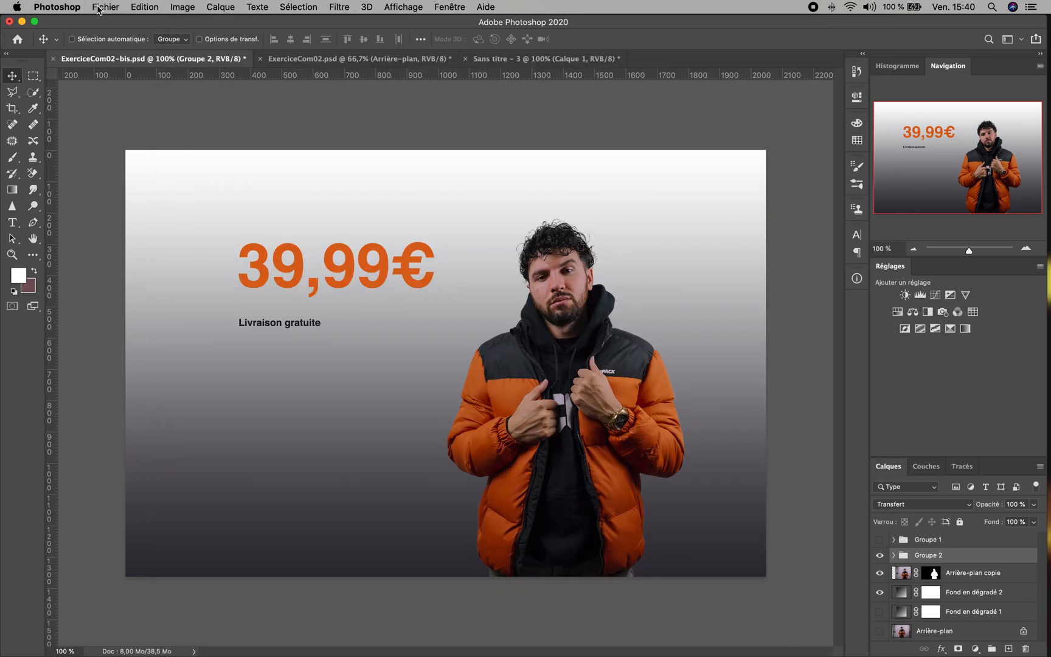
{"action": "left_click", "coordinate": [98, 9]}
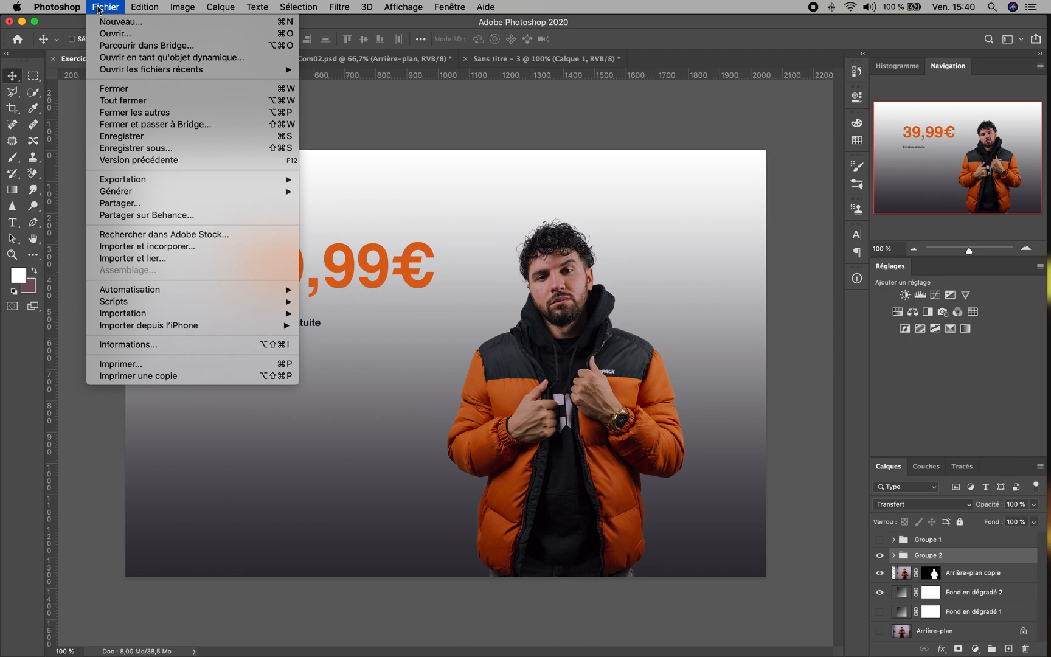
{"action": "left_click", "coordinate": [125, 149]}
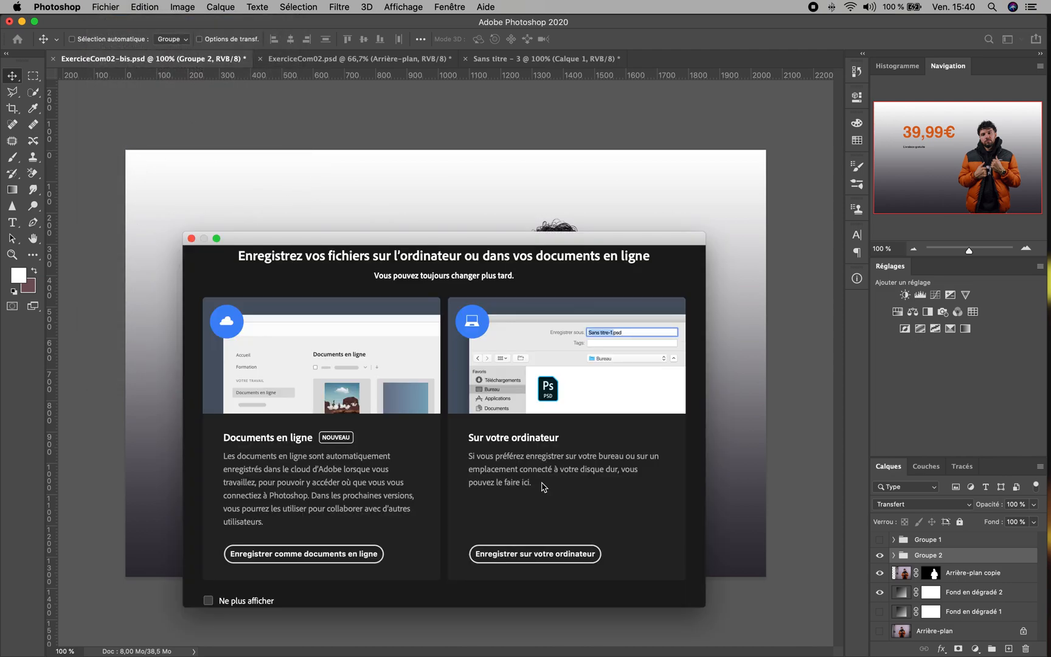
{"action": "left_click", "coordinate": [547, 554]}
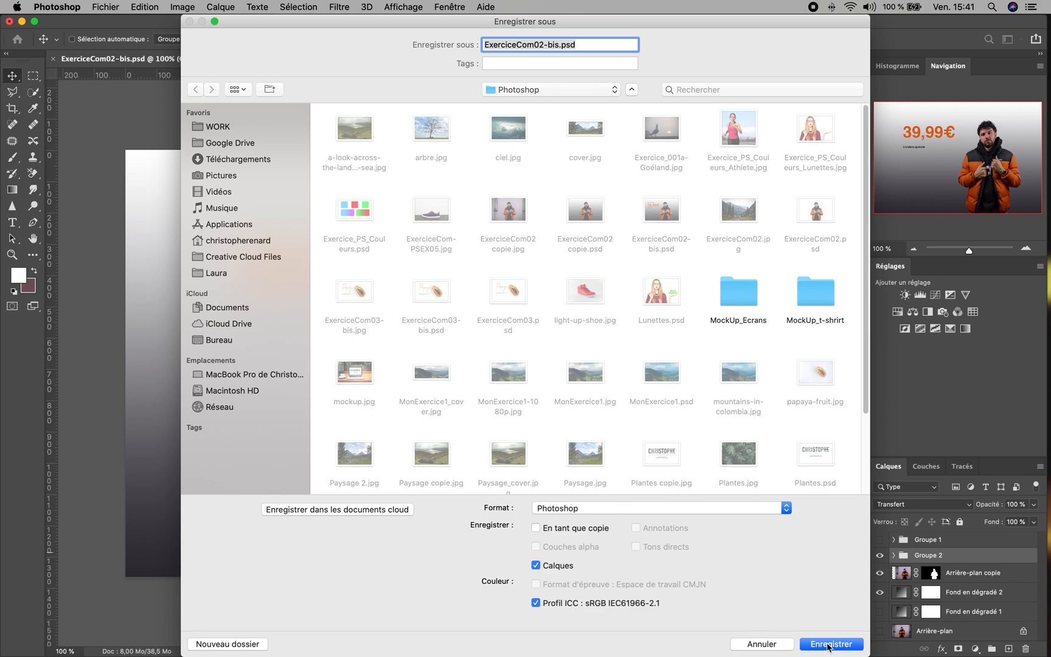
{"action": "left_click", "coordinate": [243, 159]}
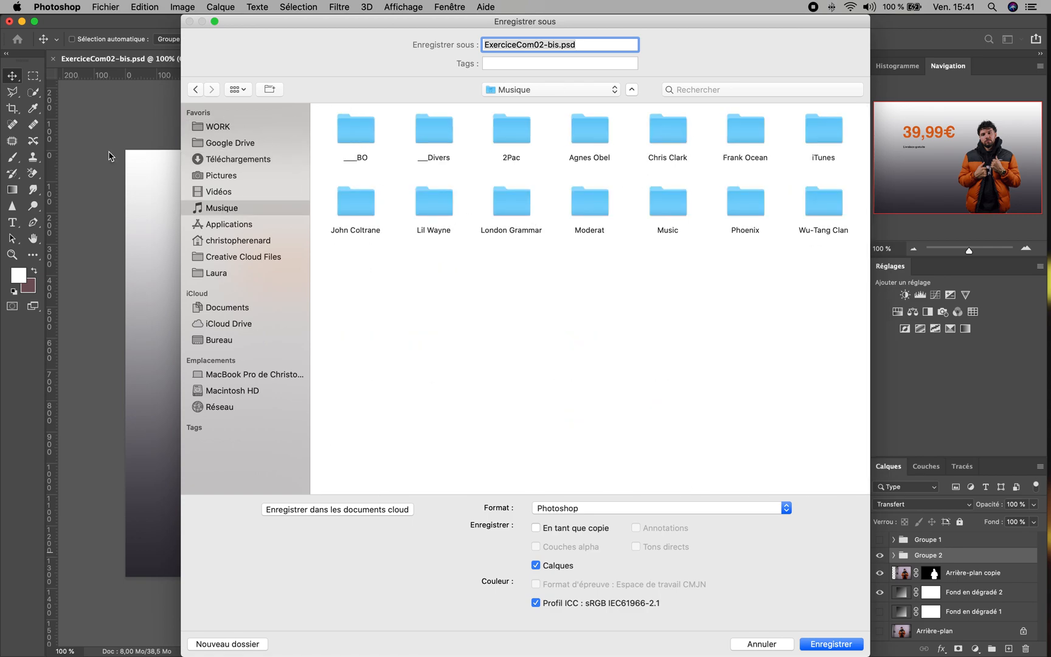
{"action": "left_click", "coordinate": [214, 131]}
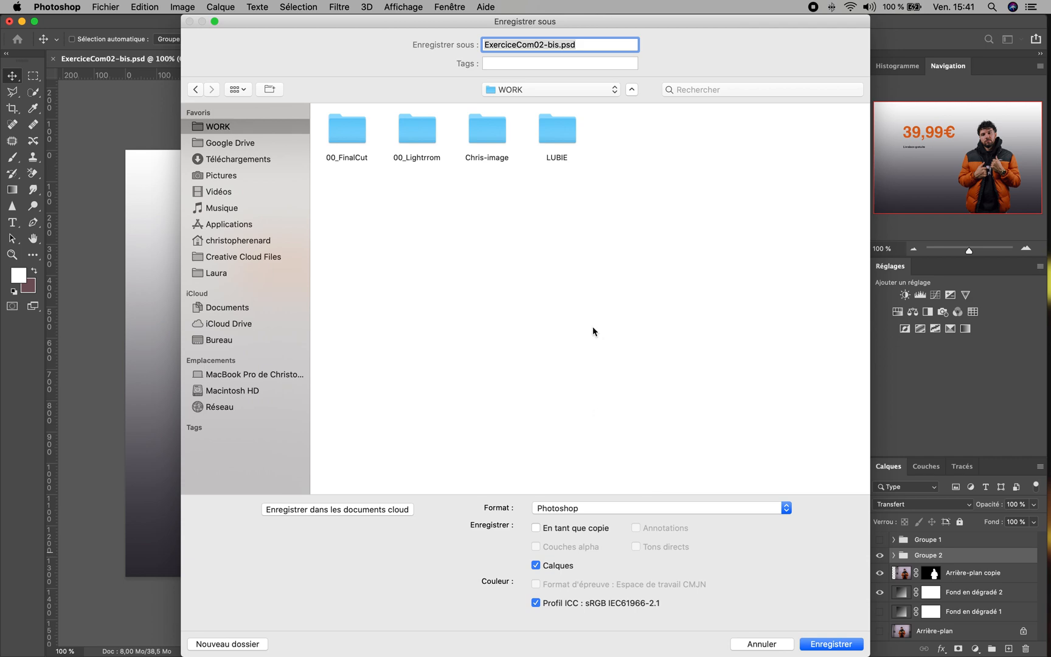
{"action": "left_click", "coordinate": [762, 645]}
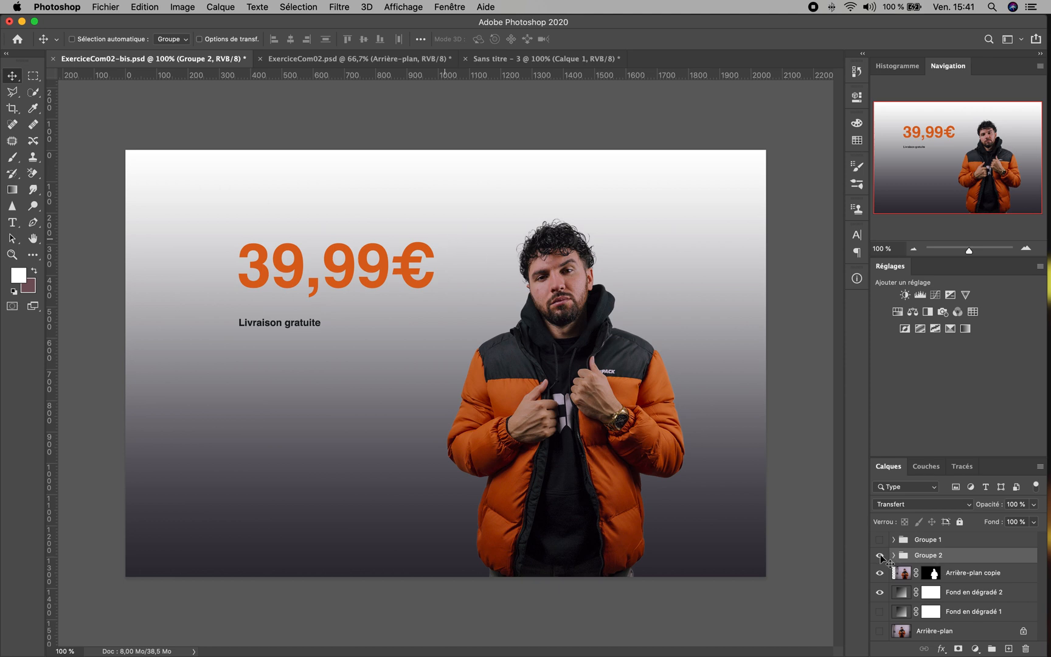
Step: Hide Groupe 2 and Fond en dégradé 2, leaving only the Arrière-plan copie cutout visible on transparency
{"action": "left_click", "coordinate": [879, 571]}
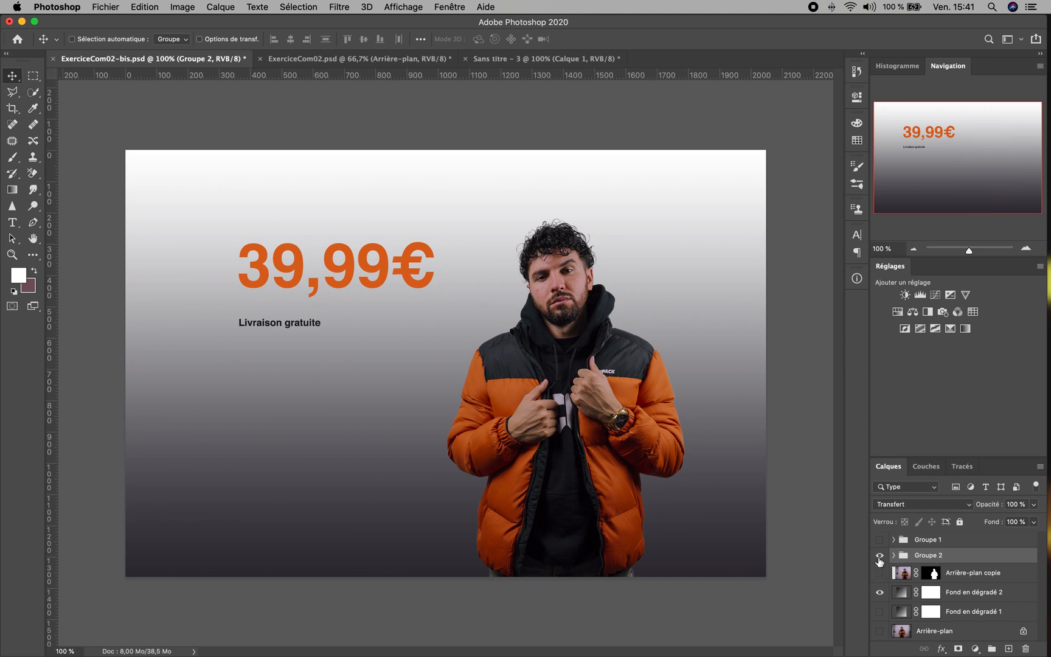
{"action": "left_click", "coordinate": [879, 557]}
{"action": "left_click", "coordinate": [879, 556]}
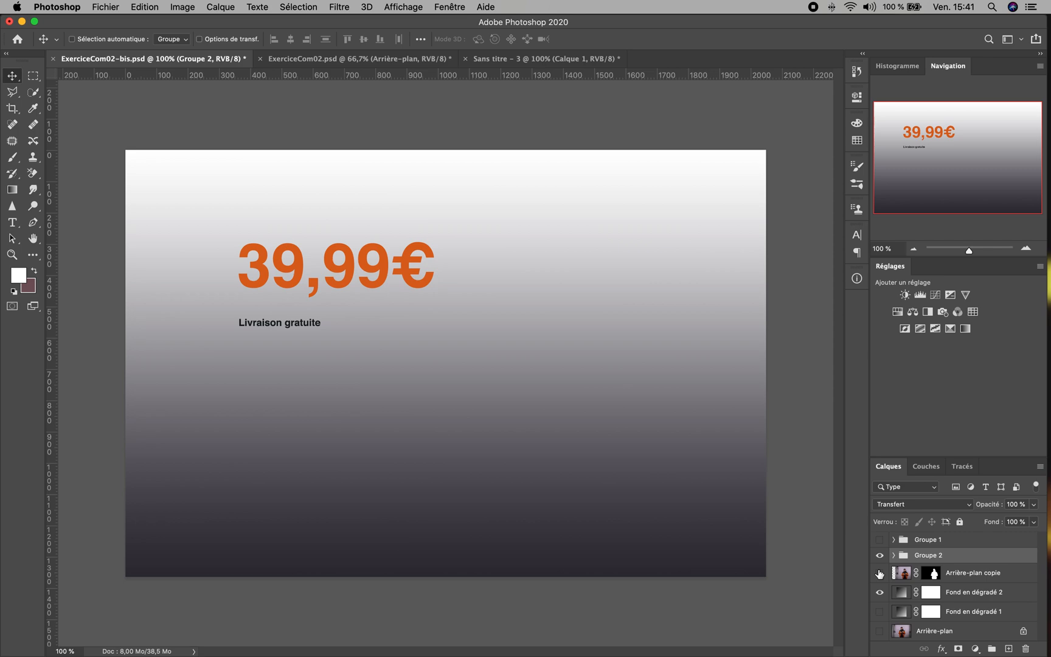
{"action": "left_click", "coordinate": [878, 558]}
{"action": "left_click", "coordinate": [880, 594]}
{"action": "left_click", "coordinate": [880, 575]}
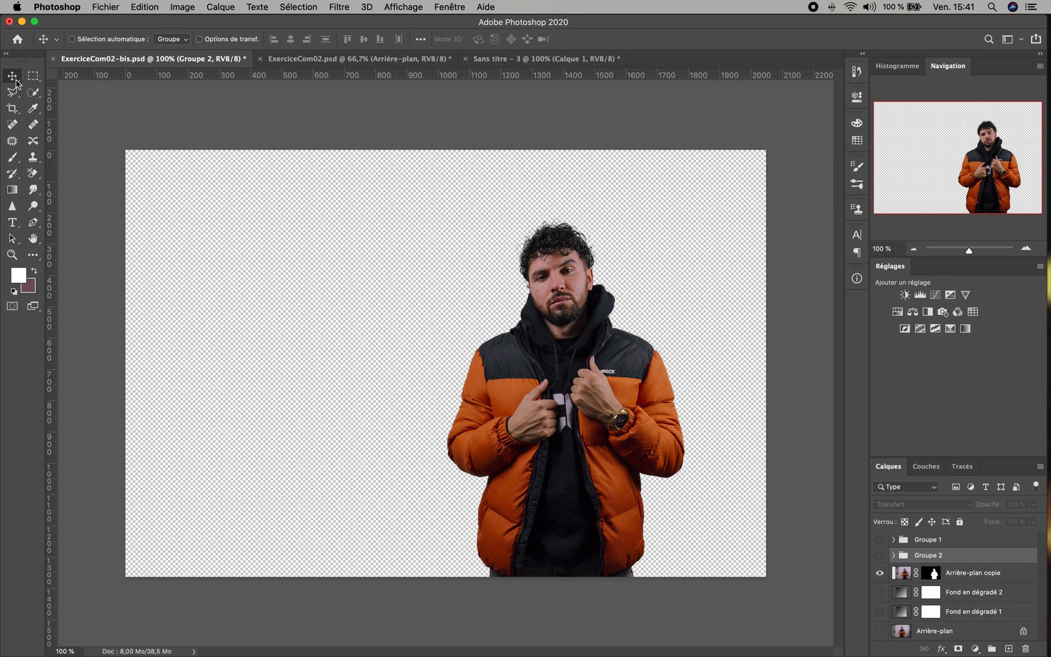
Step: Start cropping the canvas with the Rapport L/H ratio and no fixed width or height
{"action": "left_click", "coordinate": [13, 111]}
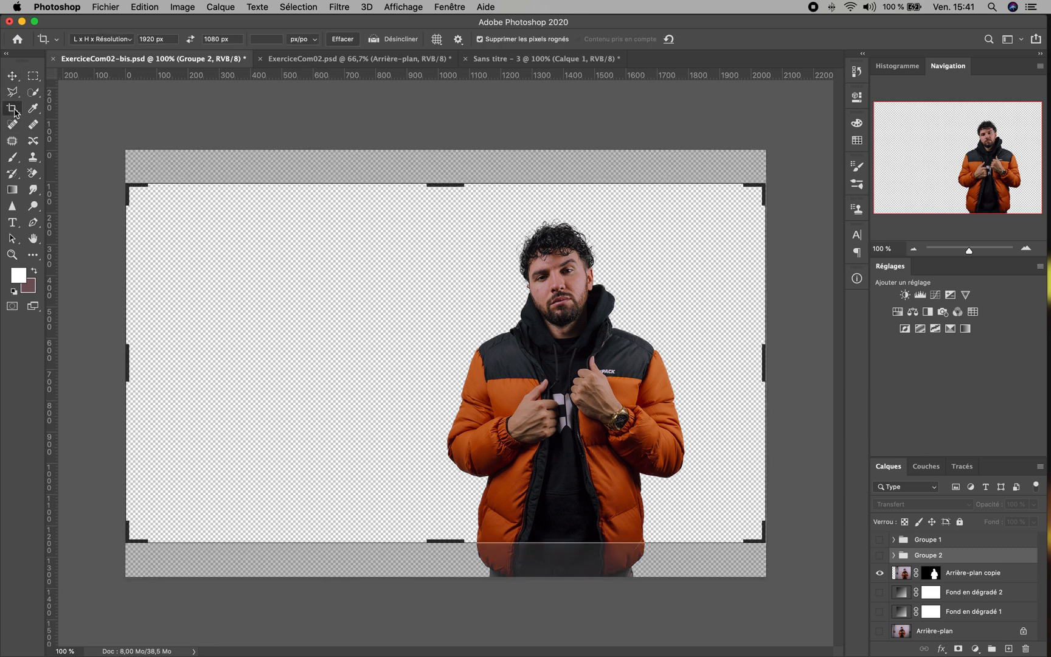
{"action": "left_click", "coordinate": [138, 36]}
{"action": "key", "text": "BackSpace"}
{"action": "key", "text": "Tab"}
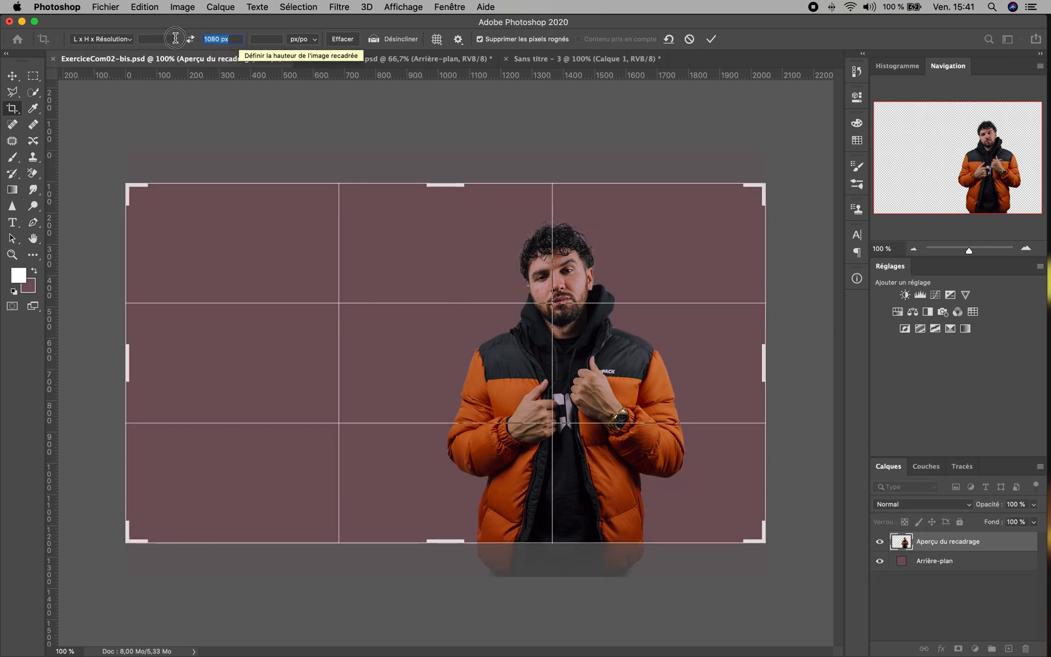
{"action": "key", "text": "BackSpace"}
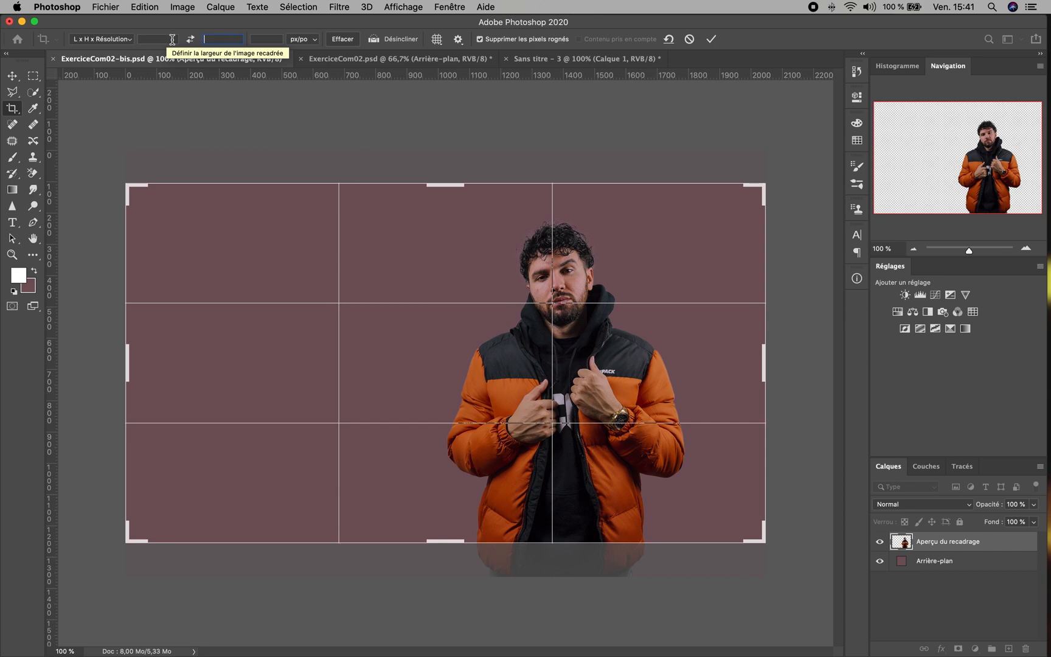
{"action": "left_click", "coordinate": [130, 40]}
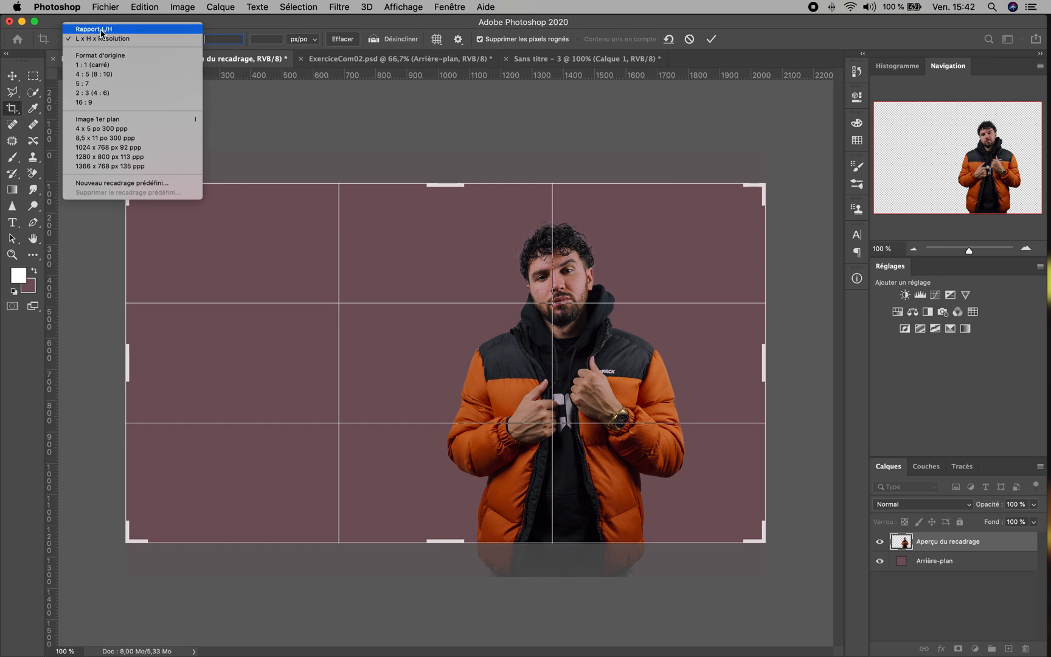
{"action": "left_click", "coordinate": [101, 31]}
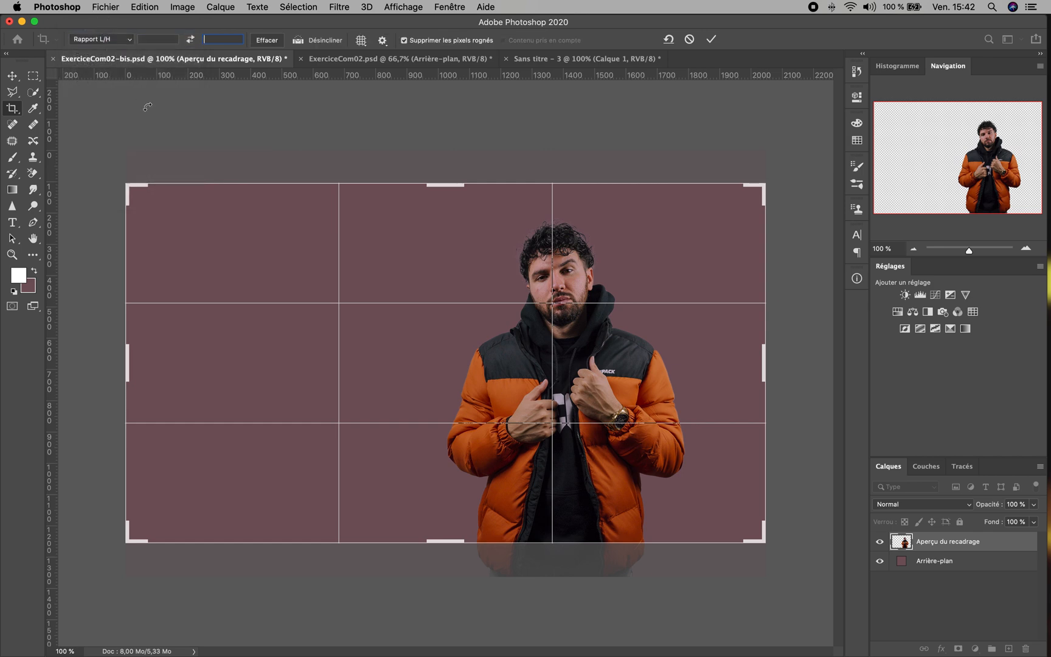
Step: Crop the canvas closely around the man on both sides, keeping the jacket's full lower edge, and apply the crop
{"action": "left_click_drag", "start_coordinate": [126, 364], "coordinate": [250, 392]}
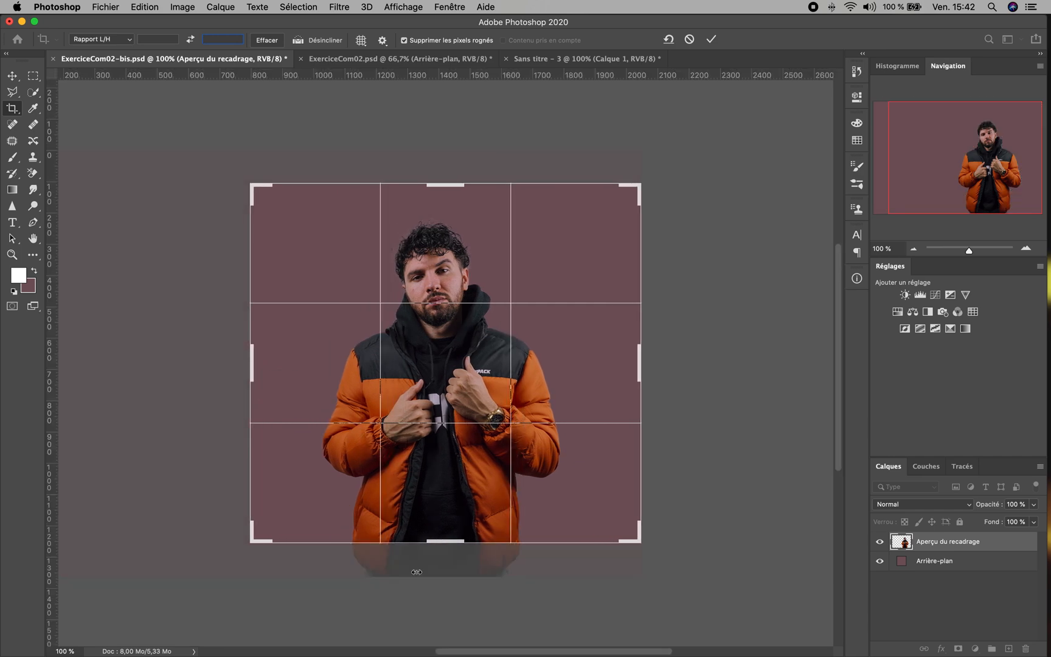
{"action": "left_click_drag", "start_coordinate": [449, 542], "coordinate": [449, 557]}
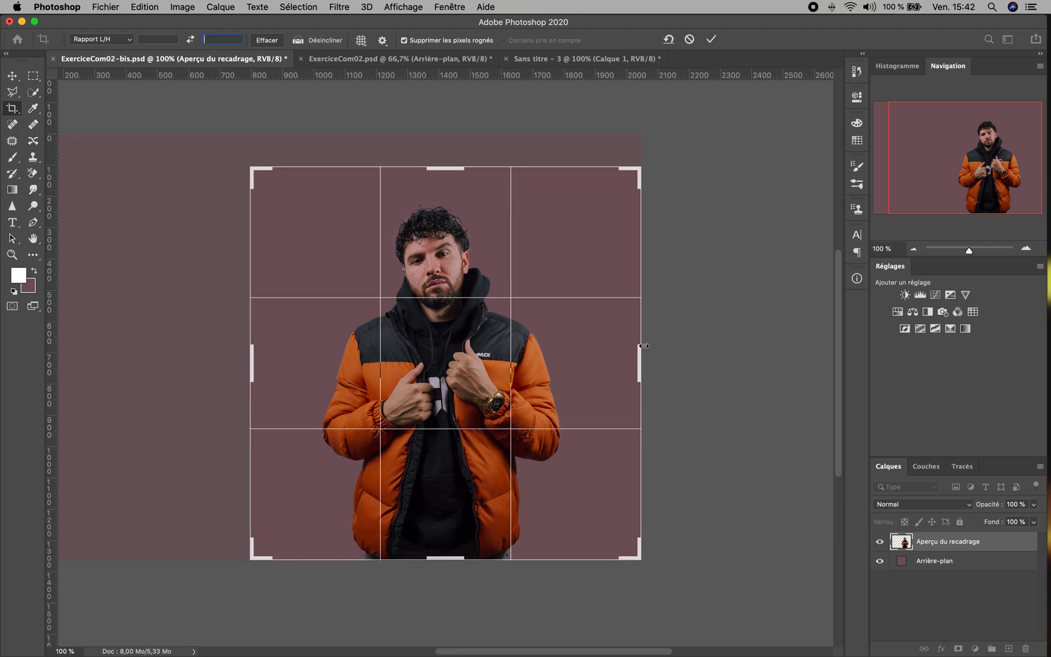
{"action": "left_click_drag", "start_coordinate": [638, 363], "coordinate": [627, 367]}
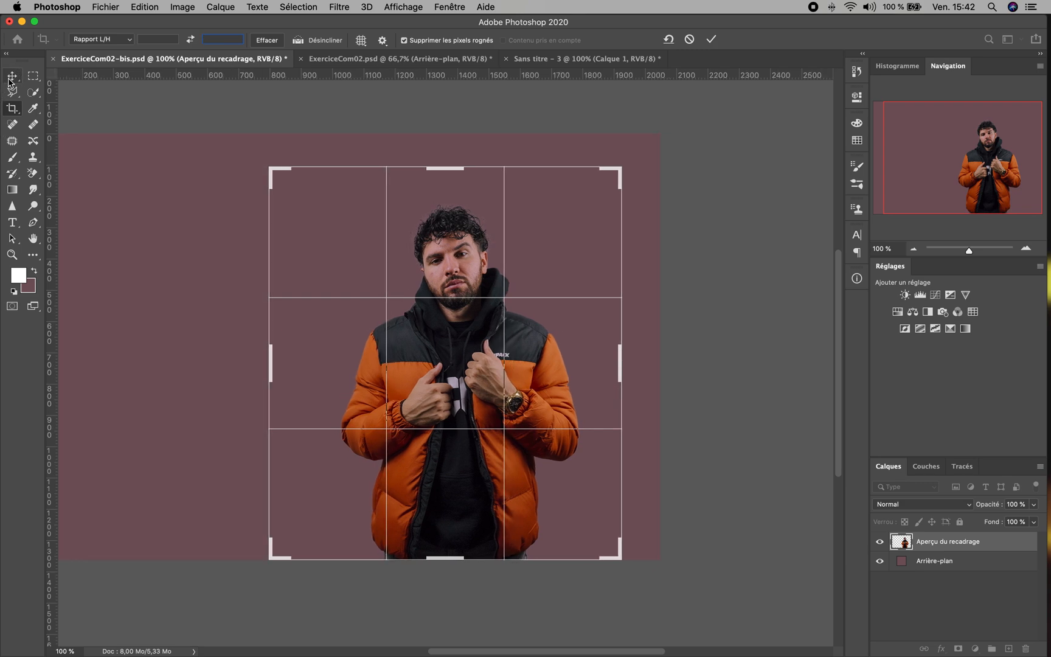
{"action": "left_click", "coordinate": [10, 81]}
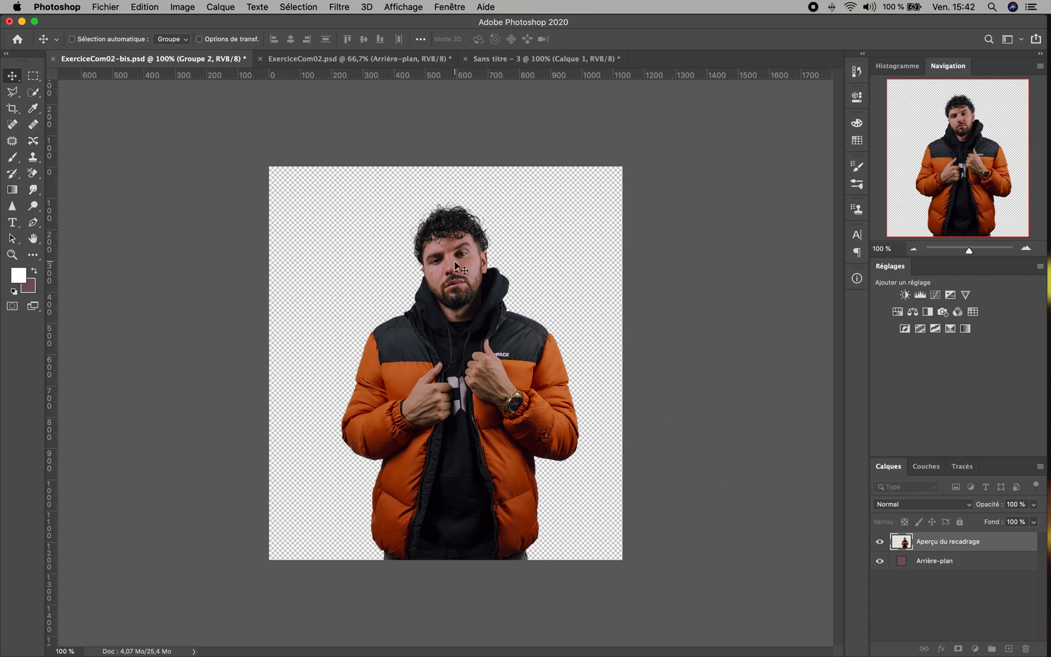
Step: Show Groupe 2 on the cropped canvas, hide it again, and check the visibility of the layers below
{"action": "left_click", "coordinate": [878, 563]}
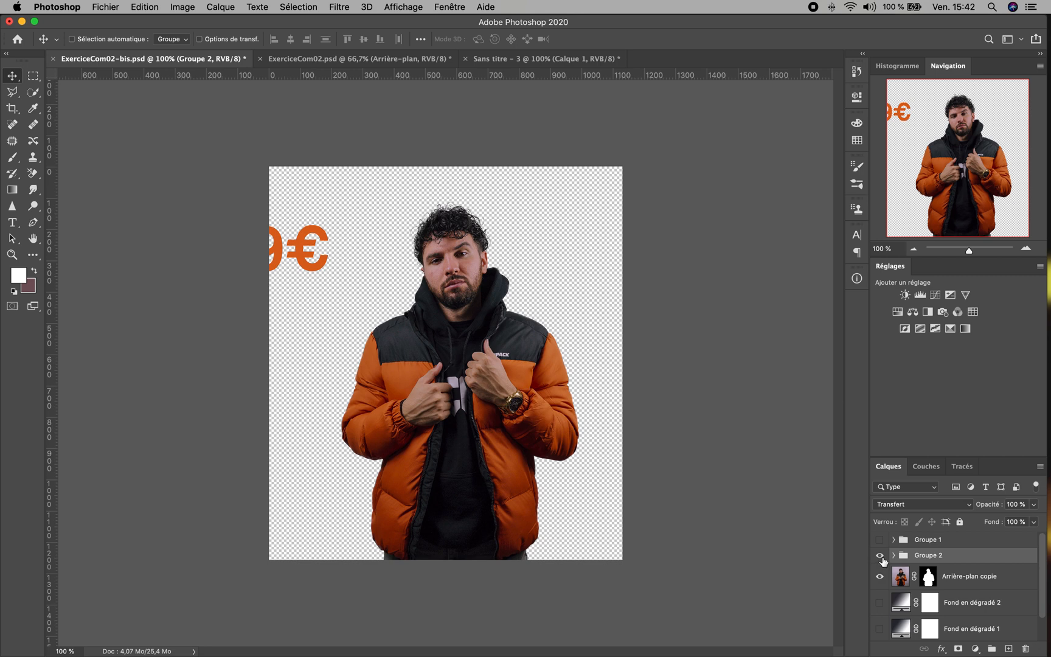
{"action": "left_click", "coordinate": [880, 556]}
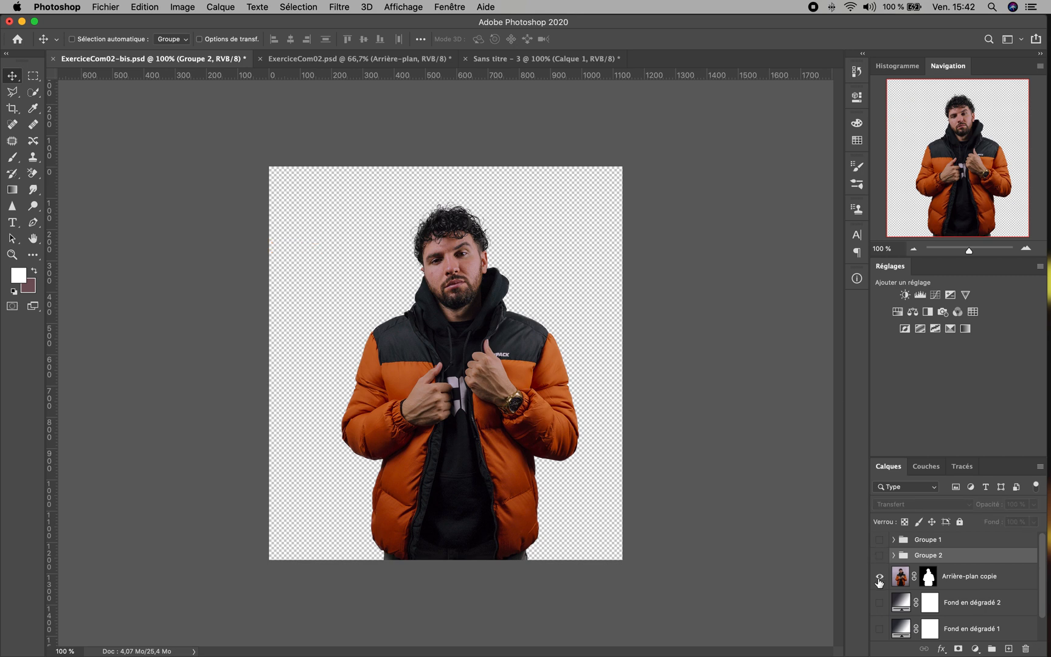
{"action": "scroll", "coordinate": [931, 575], "scroll_direction": "down", "scroll_amount": 2}
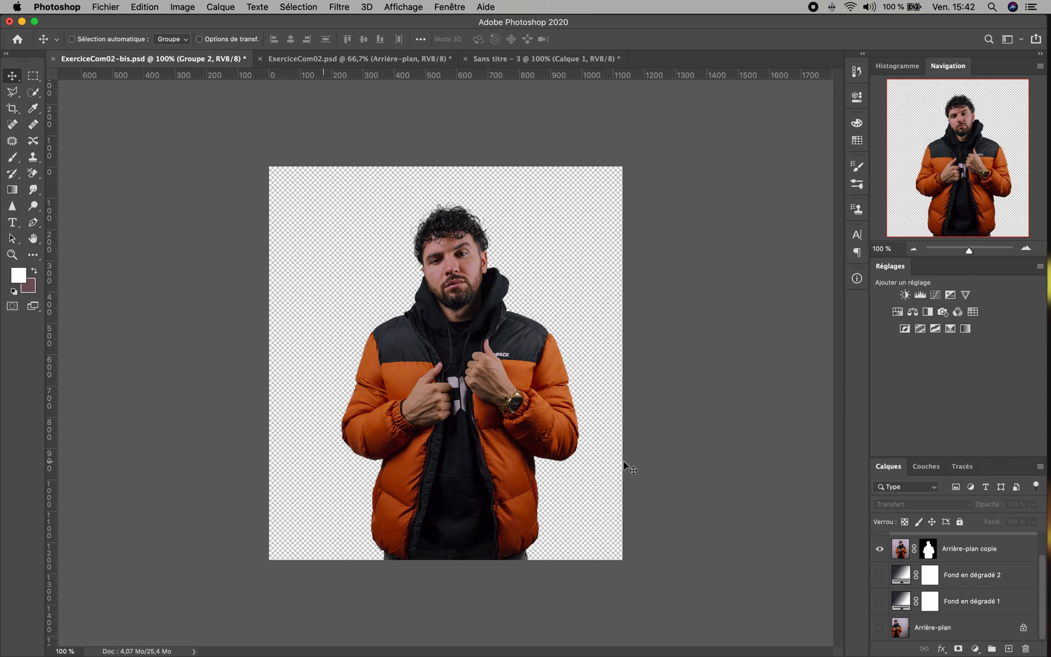
Step: Export the cropped cutout in PNG format with transparency enabled, at 100% scale
{"action": "left_click", "coordinate": [107, 7]}
{"action": "mouse_move", "coordinate": [171, 189]}
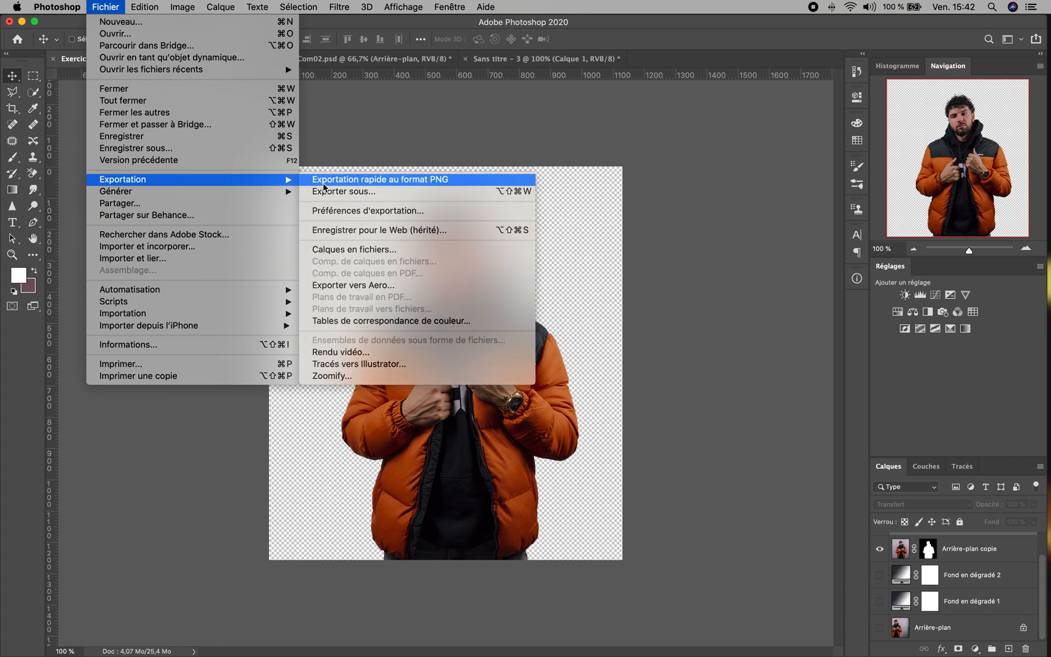
{"action": "left_click", "coordinate": [329, 191]}
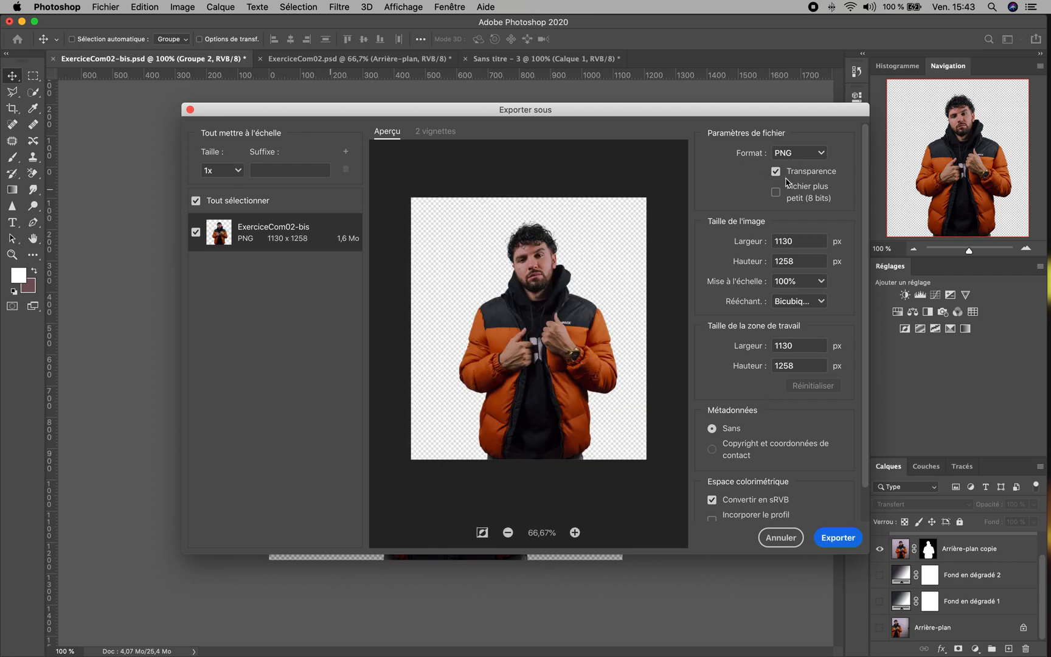
{"action": "left_click", "coordinate": [798, 345]}
{"action": "left_click", "coordinate": [796, 249]}
{"action": "left_click", "coordinate": [841, 538]}
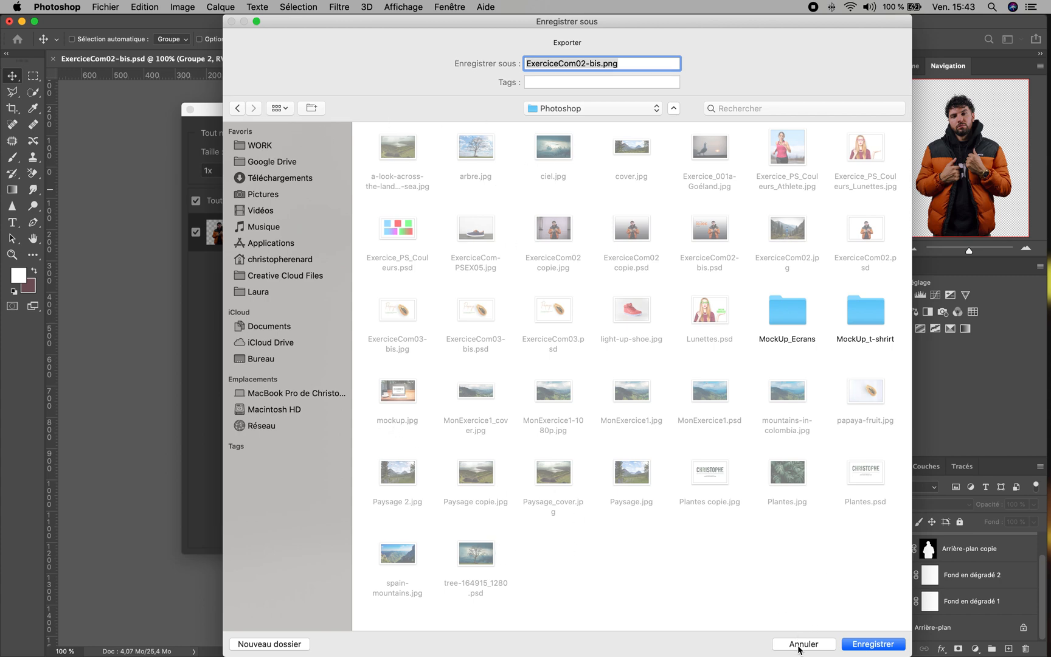
Step: Save the exported image as ExerciceCom02-bis.png in the Photoshop folder
{"action": "left_click", "coordinate": [620, 63]}
{"action": "left_click_drag", "start_coordinate": [621, 64], "coordinate": [602, 64]}
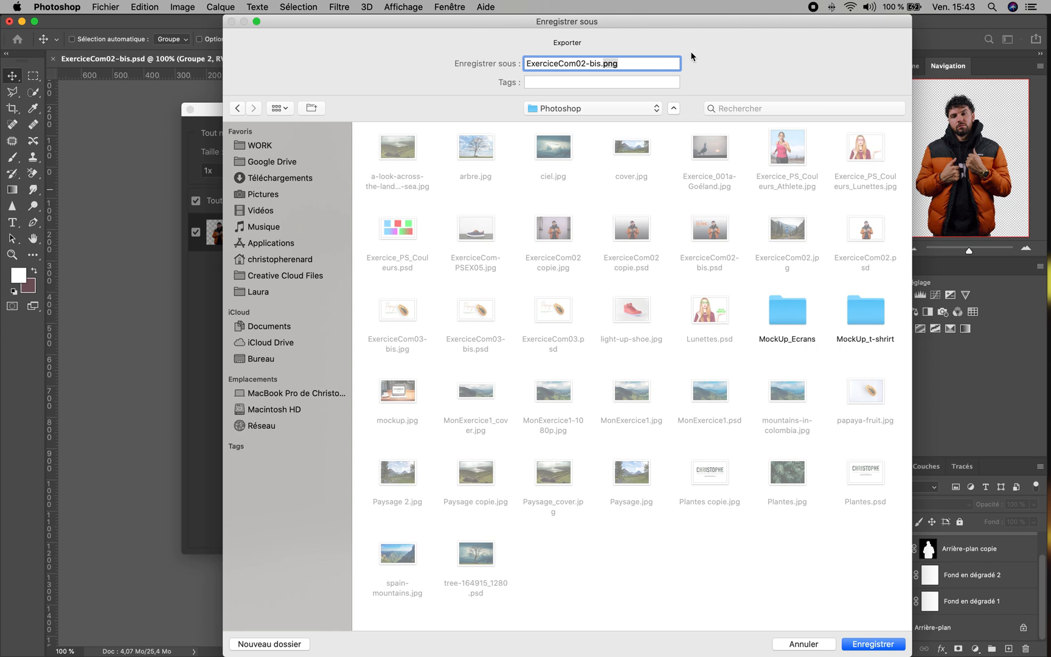
{"action": "left_click", "coordinate": [625, 64]}
{"action": "left_click", "coordinate": [880, 646]}
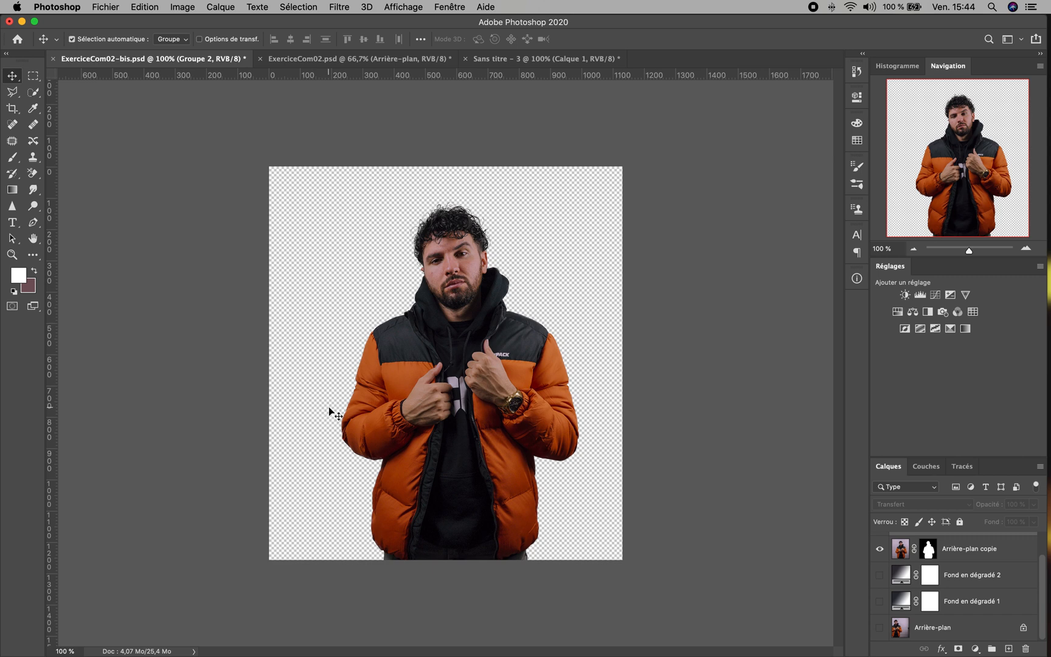
Step: Undo the crop to restore the full canvas and save the ExerciceCom02-bis.psd document
{"action": "key", "text": "super+z"}
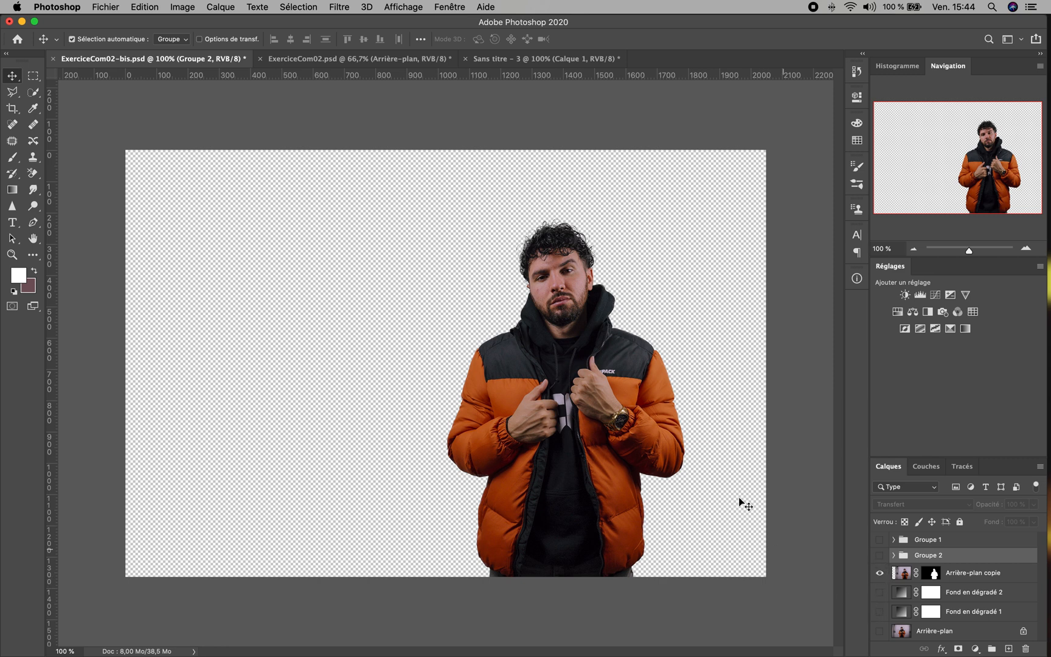
{"action": "key", "text": "super+s"}
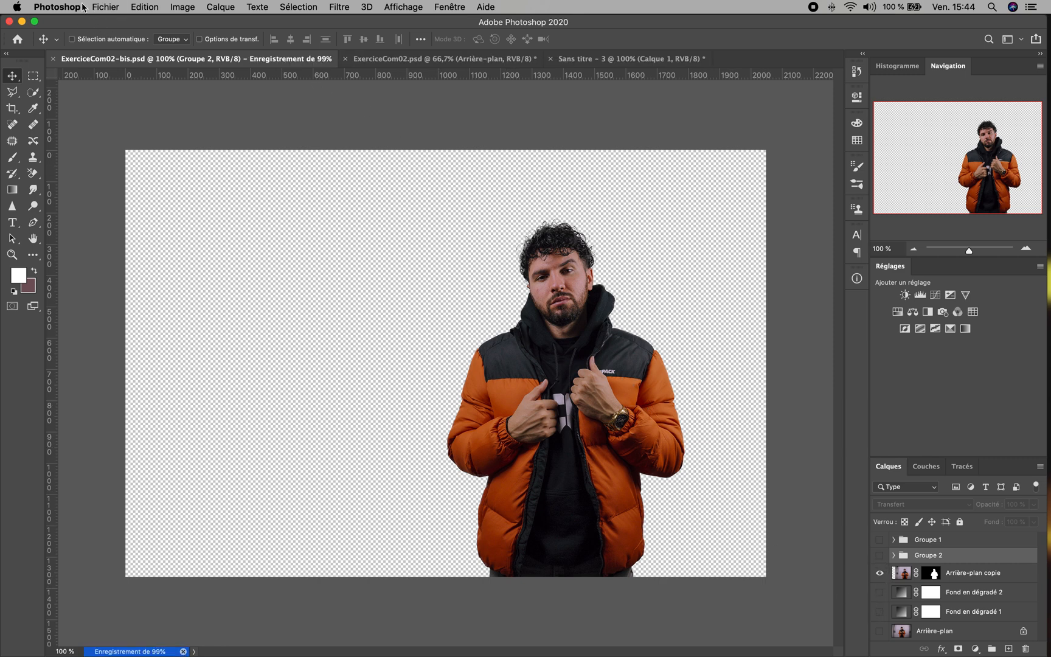
{"action": "left_click", "coordinate": [98, 5]}
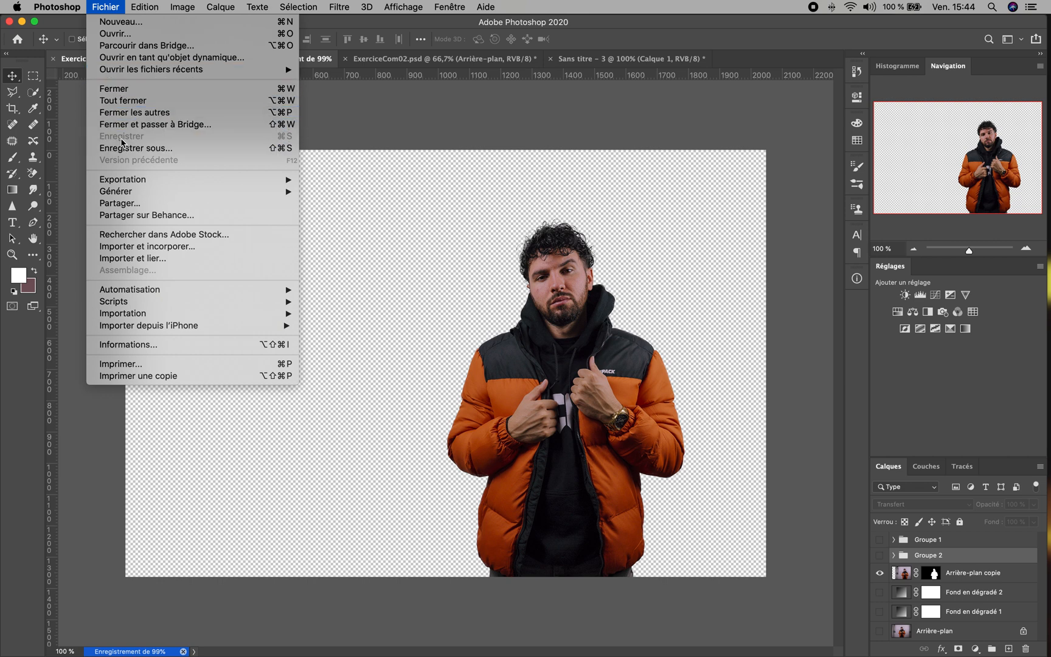
{"action": "left_click", "coordinate": [578, 248]}
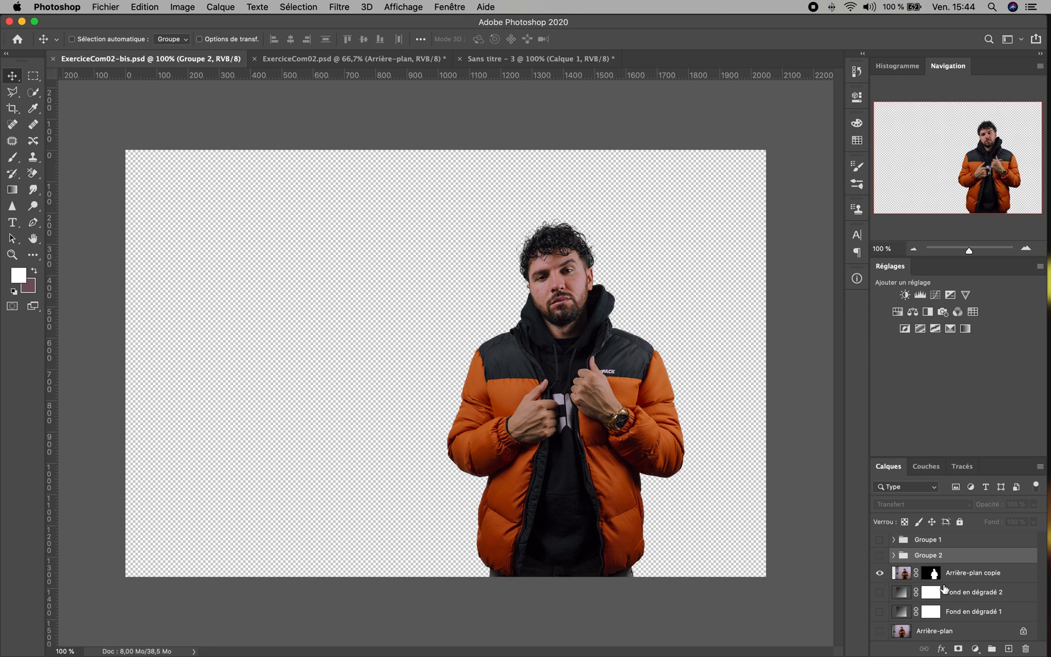
Step: Show Groupe 1 and Groupe 2 over the cutout, and hide both groups again
{"action": "left_click", "coordinate": [880, 539]}
{"action": "left_click", "coordinate": [880, 556]}
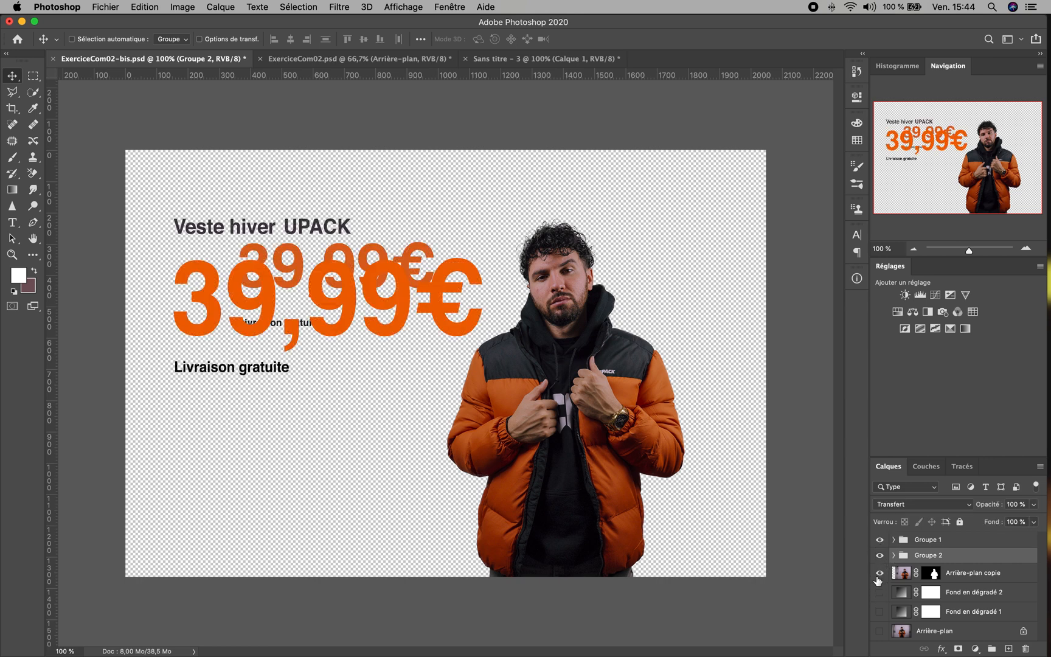
{"action": "left_click", "coordinate": [879, 540]}
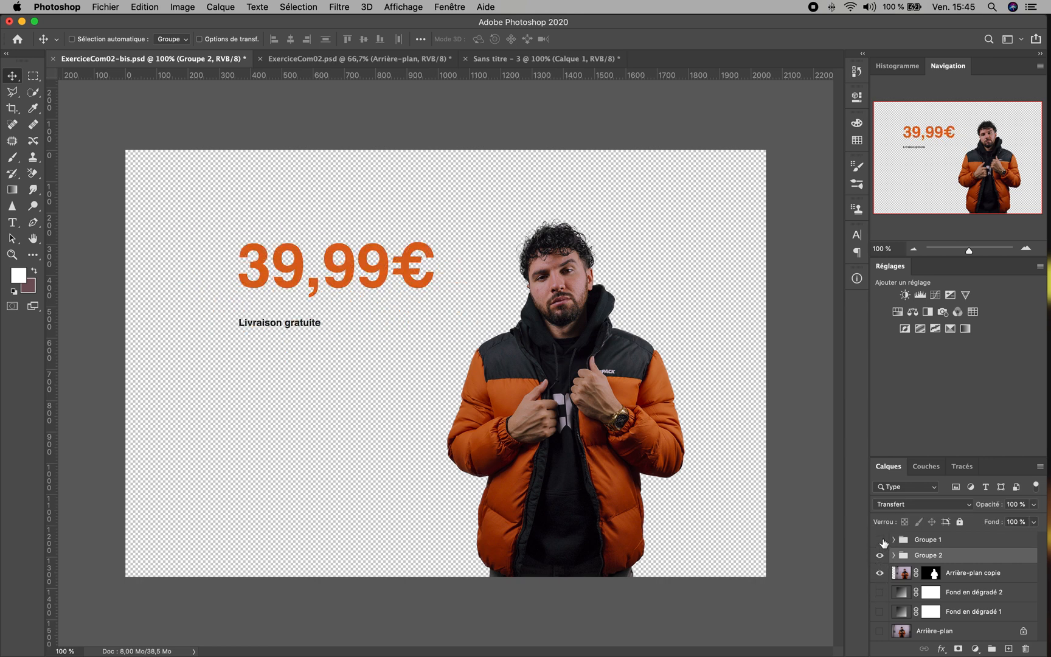
{"action": "left_click", "coordinate": [880, 555]}
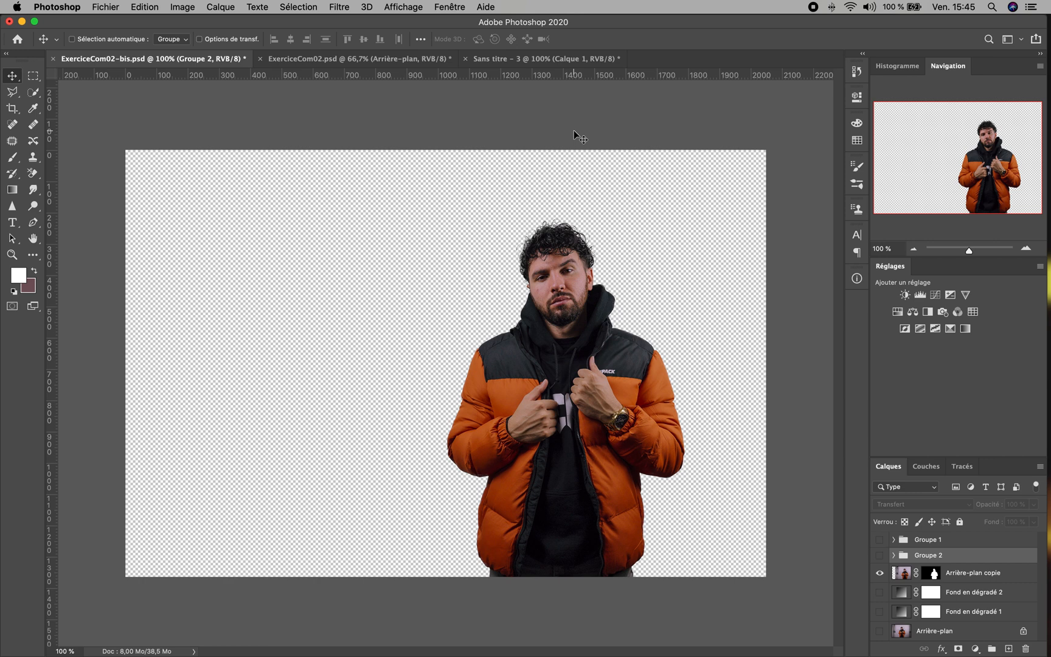
Step: Switch to QuickTime Player and request a new screen recording
{"action": "mouse_move", "coordinate": [444, 656]}
{"action": "left_click", "coordinate": [883, 641]}
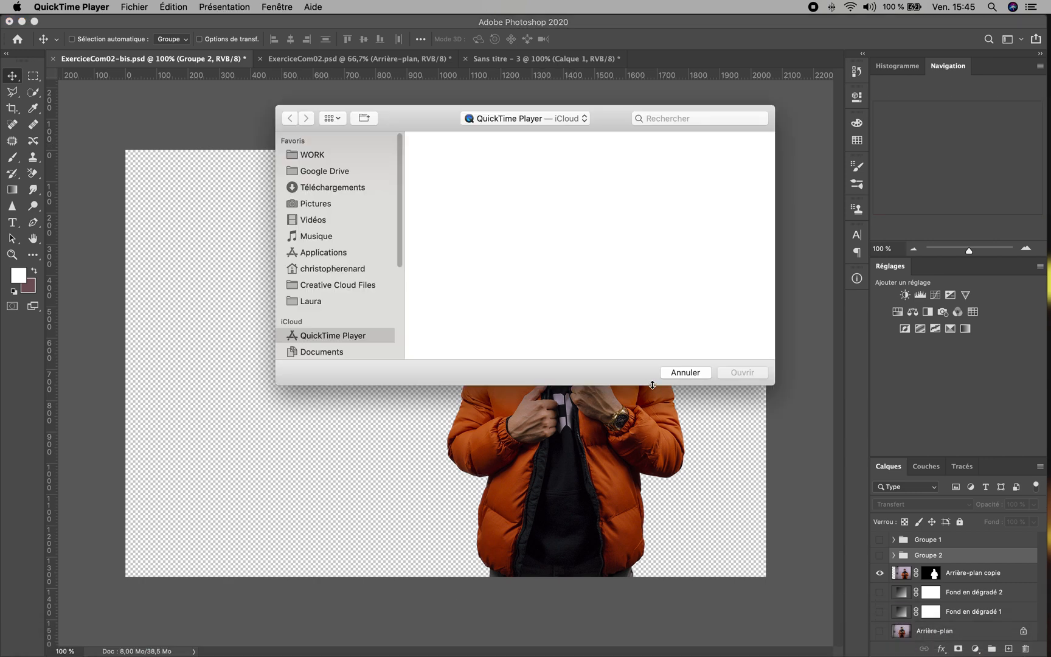
{"action": "left_click", "coordinate": [135, 7]}
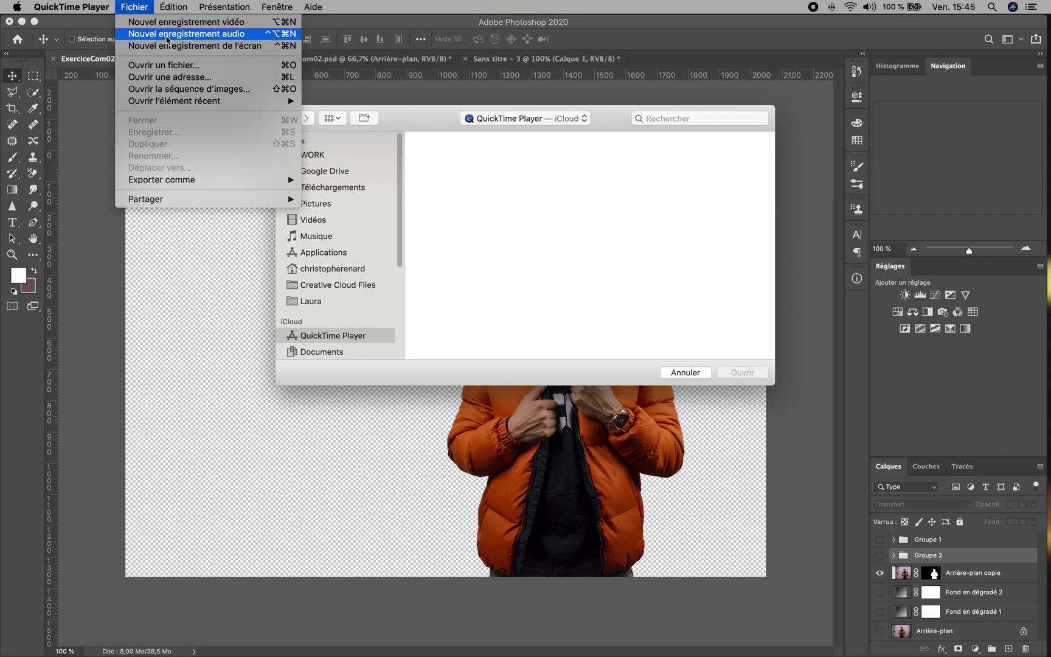
{"action": "left_click", "coordinate": [201, 46]}
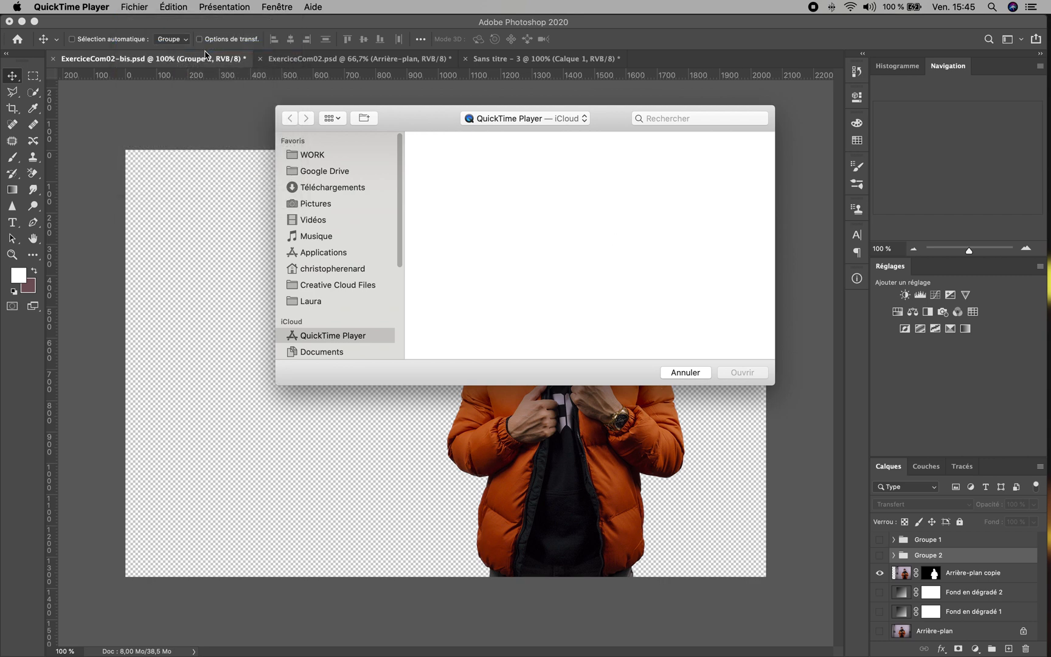